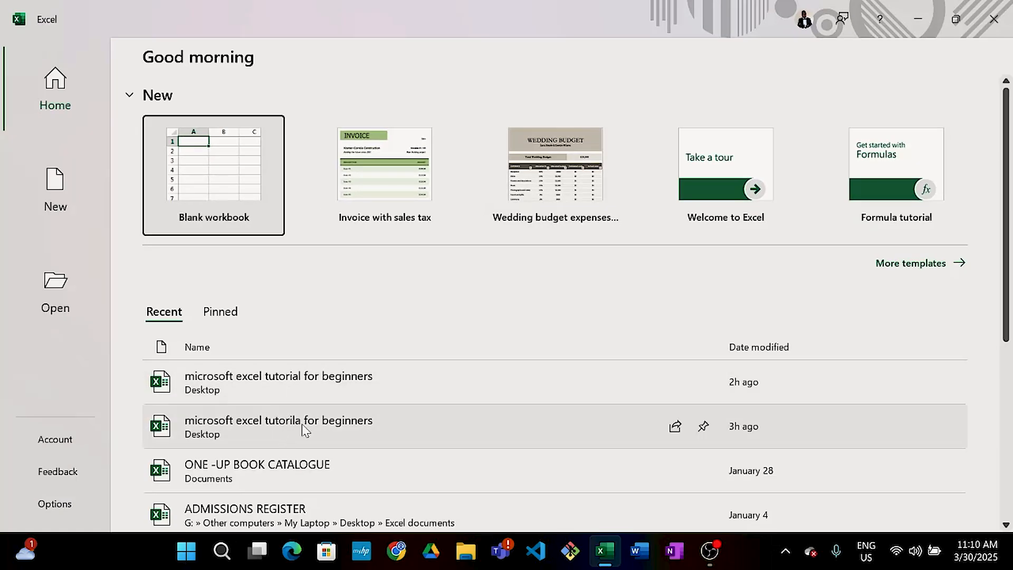
# Browse the recent workbooks, open the full template gallery, and search the online templates for "wedding budget"
pyautogui.scroll(-1, 324, 423)
pyautogui.scroll(-1, 324, 423)
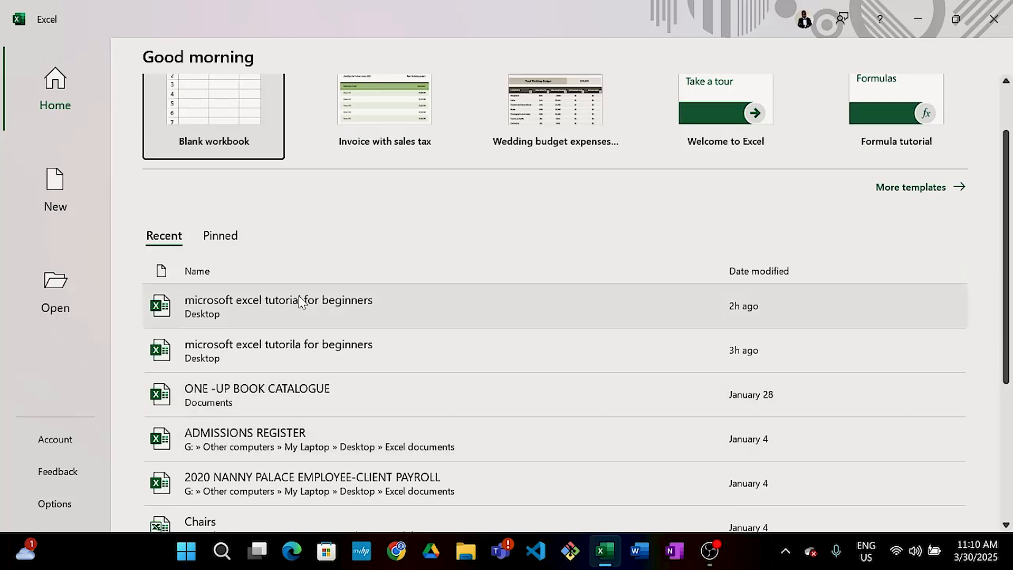
pyautogui.scroll(2, 220, 135)
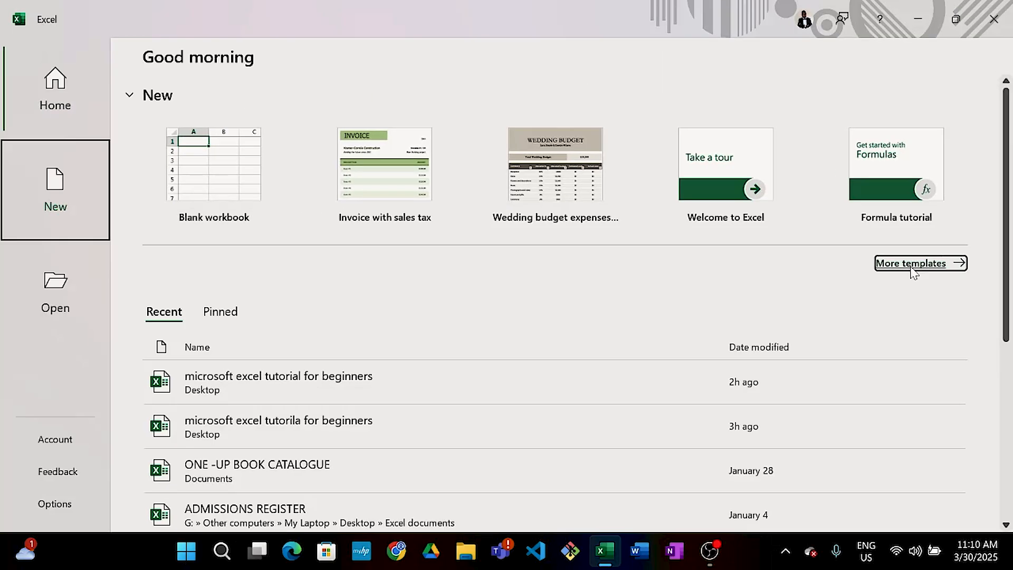
pyautogui.click(829, 256)
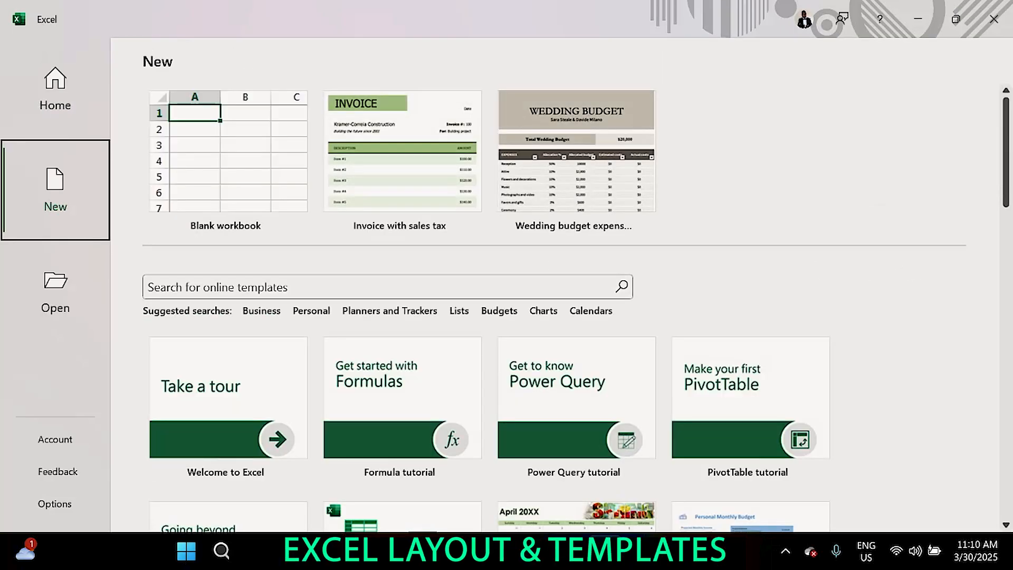
pyautogui.click(388, 286)
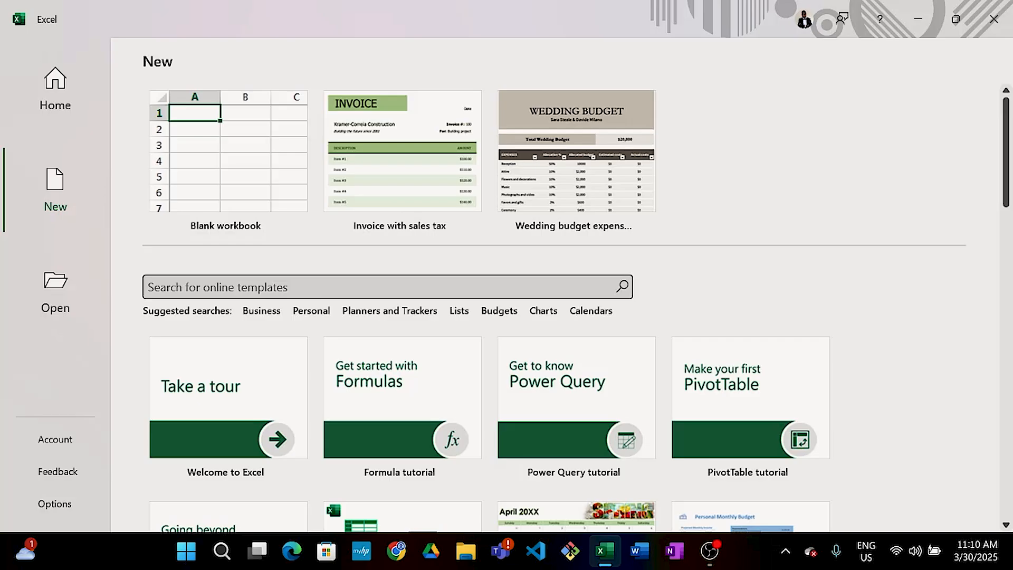
pyautogui.write('weddi')
pyautogui.press('Return')
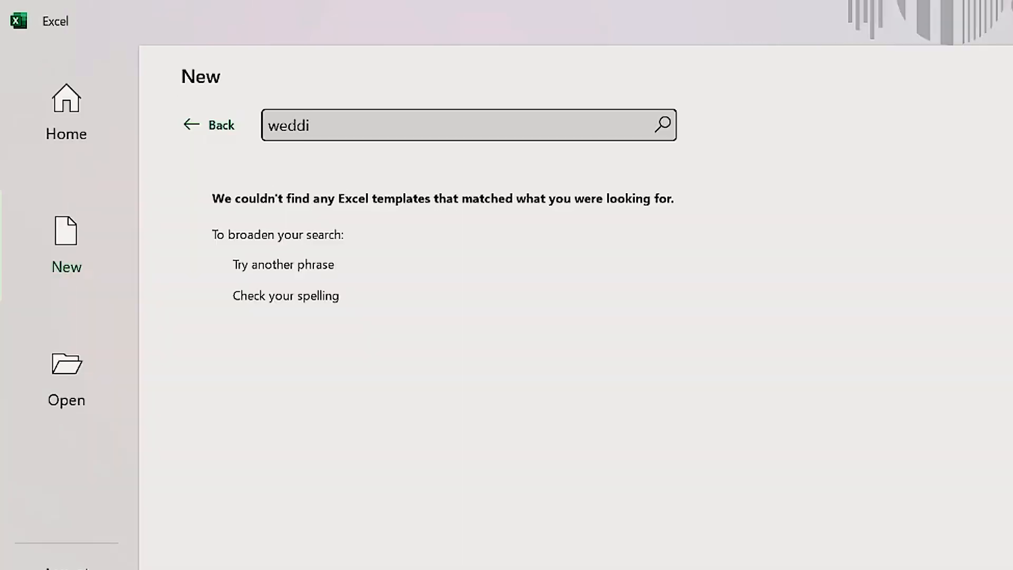
pyautogui.write('ng budget')
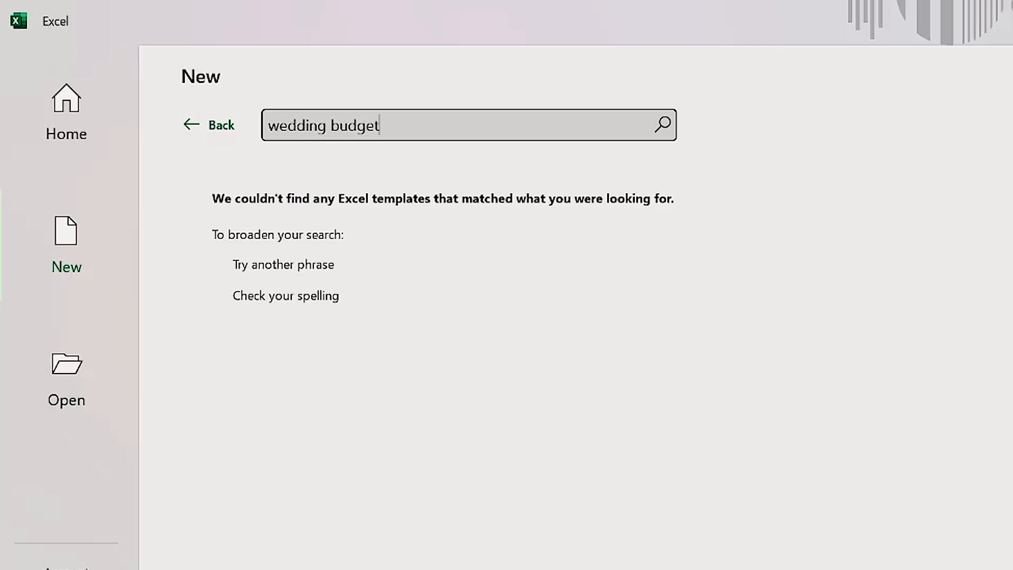
pyautogui.press('Return')
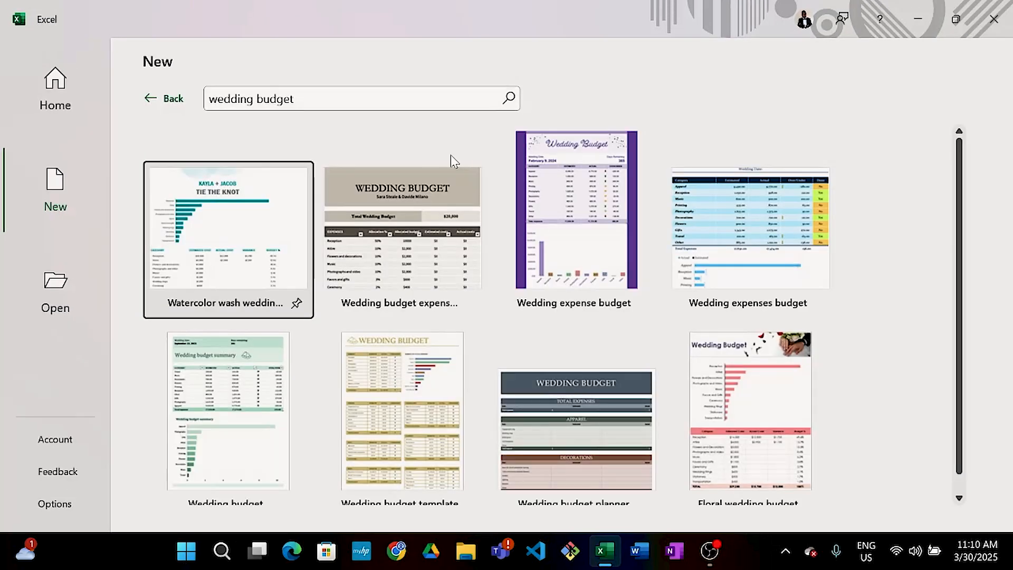
# Preview the "Wedding budget template" and the templates preceding it in the results, through "Wedding expense budget", and close the preview
pyautogui.scroll(-1, 561, 246)
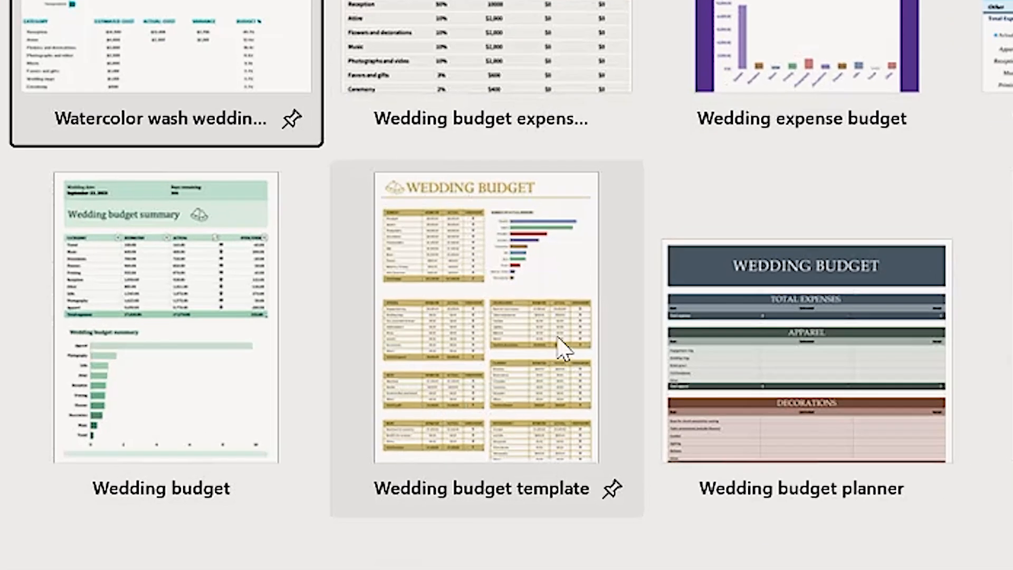
pyautogui.click(522, 374)
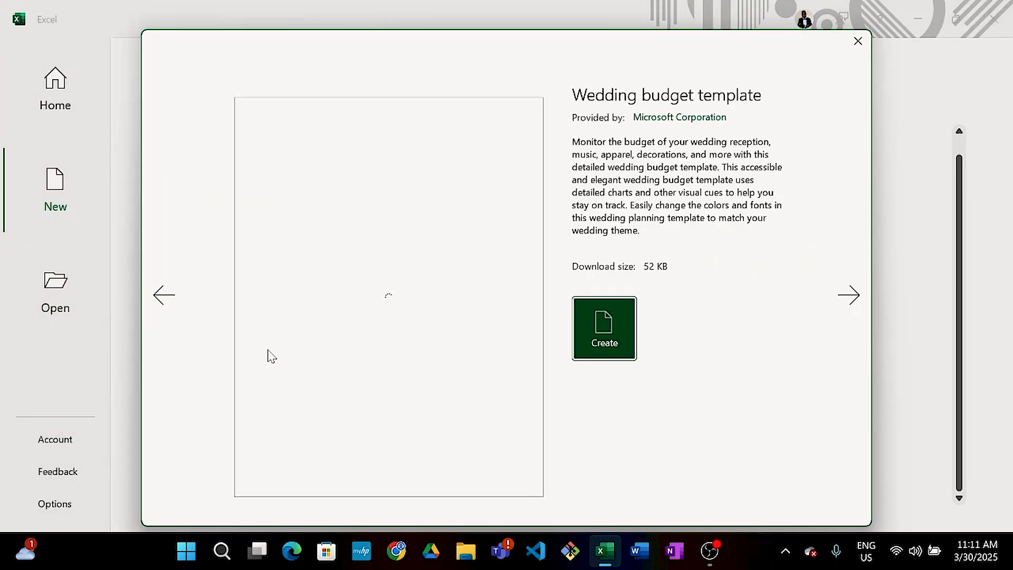
pyautogui.click(163, 295)
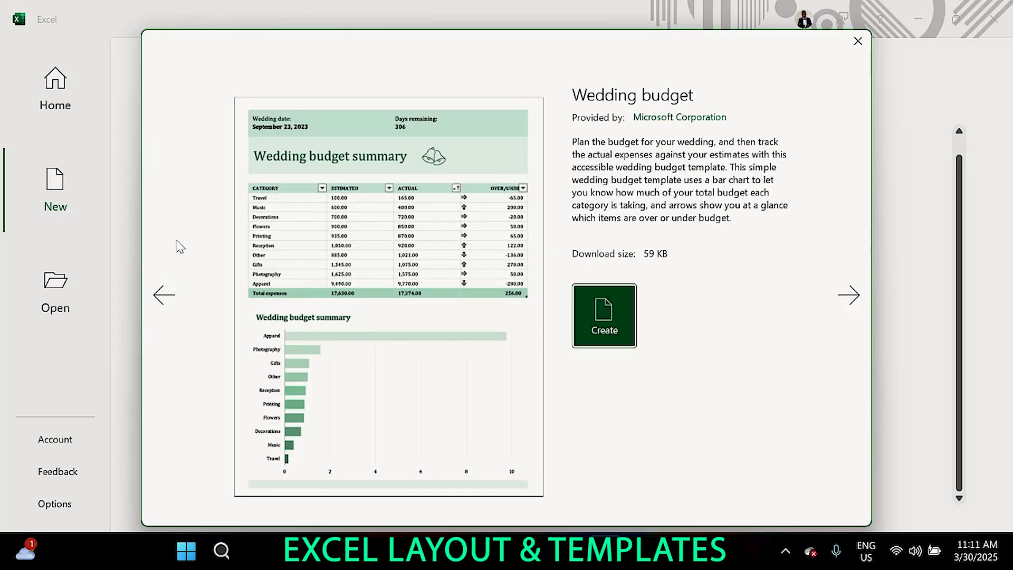
pyautogui.click(160, 293)
pyautogui.click(163, 248)
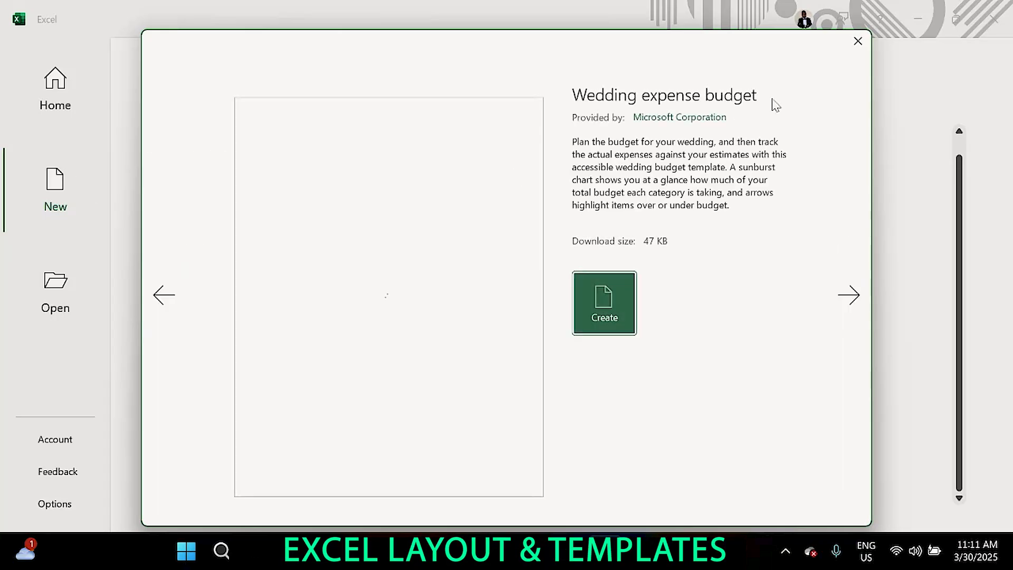
pyautogui.click(857, 41)
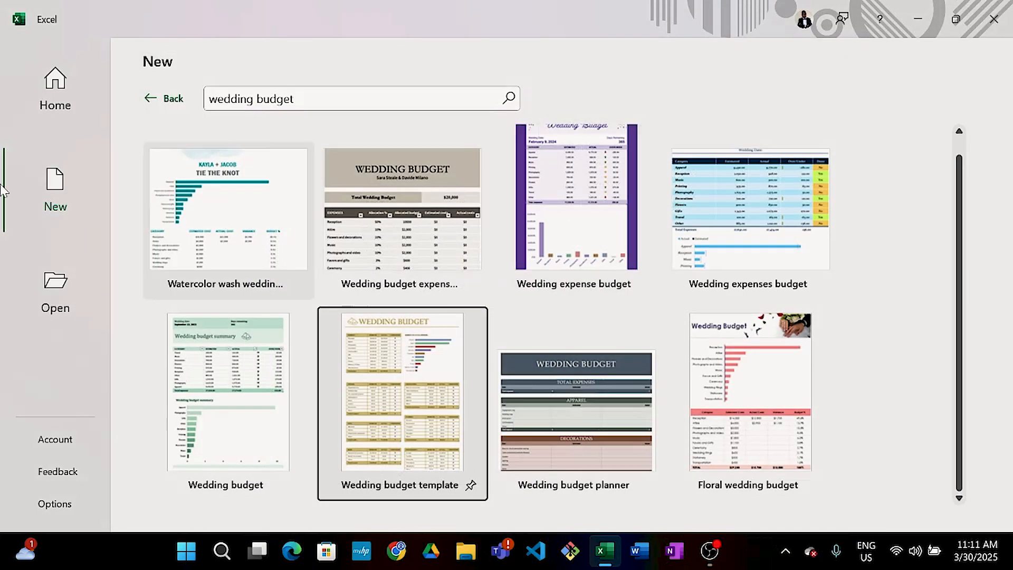
# Leave the template search results and create a new blank workbook
pyautogui.click(160, 101)
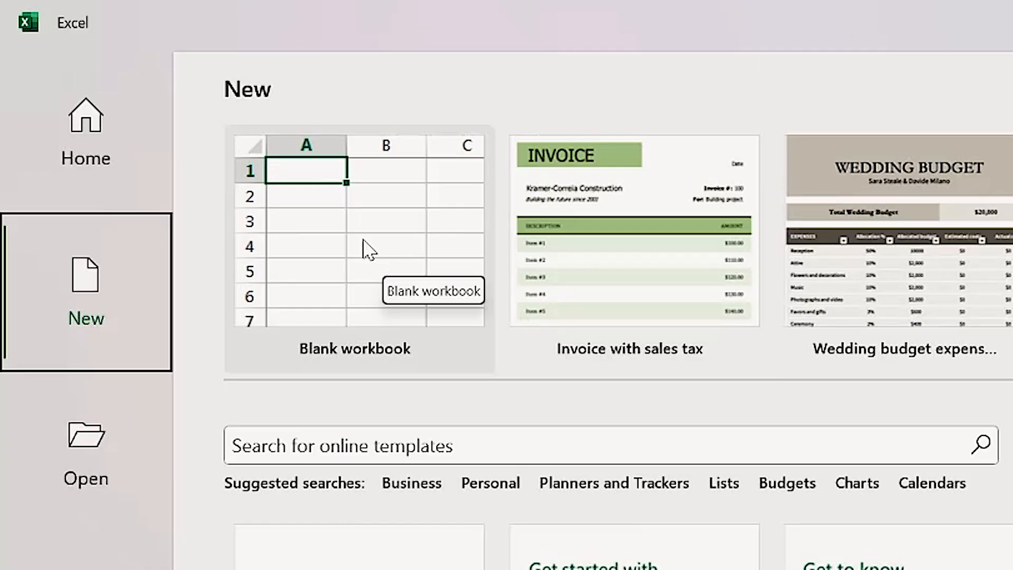
pyautogui.click(368, 248)
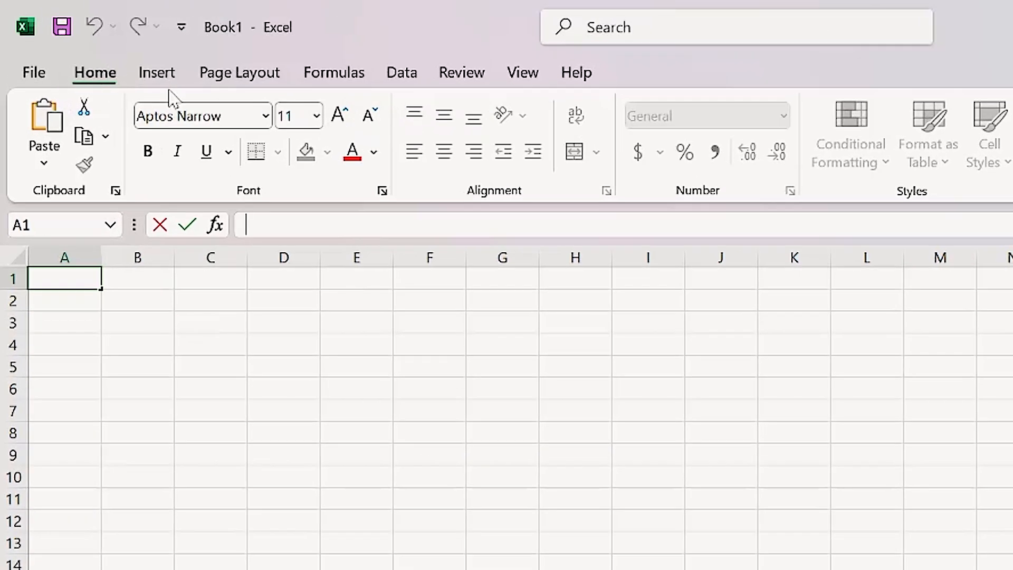
# Examine the Insert, Page Layout, Formulas, Data and Review command sets, ending back on the Home commands
pyautogui.click(172, 78)
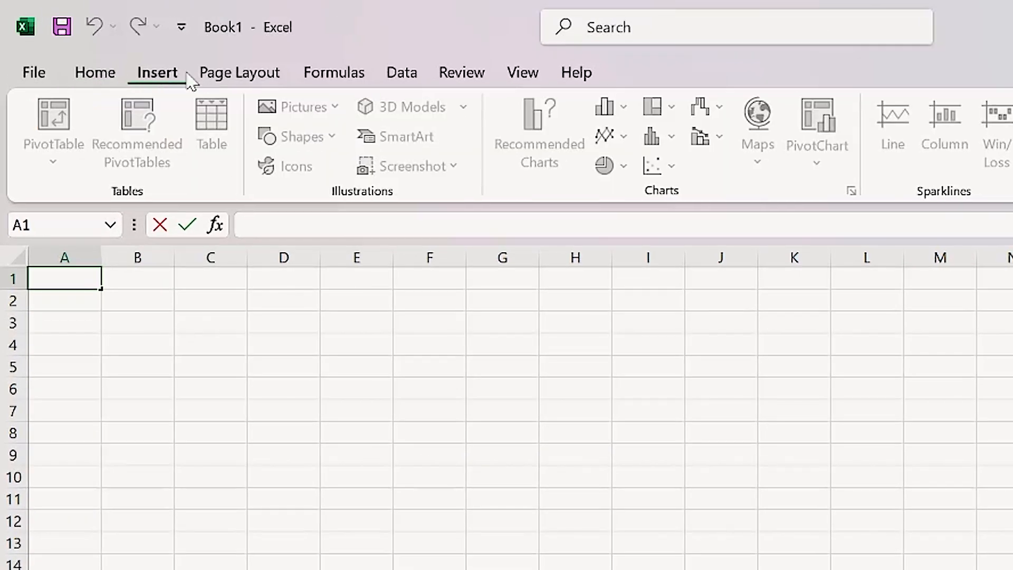
pyautogui.click(244, 78)
pyautogui.click(354, 74)
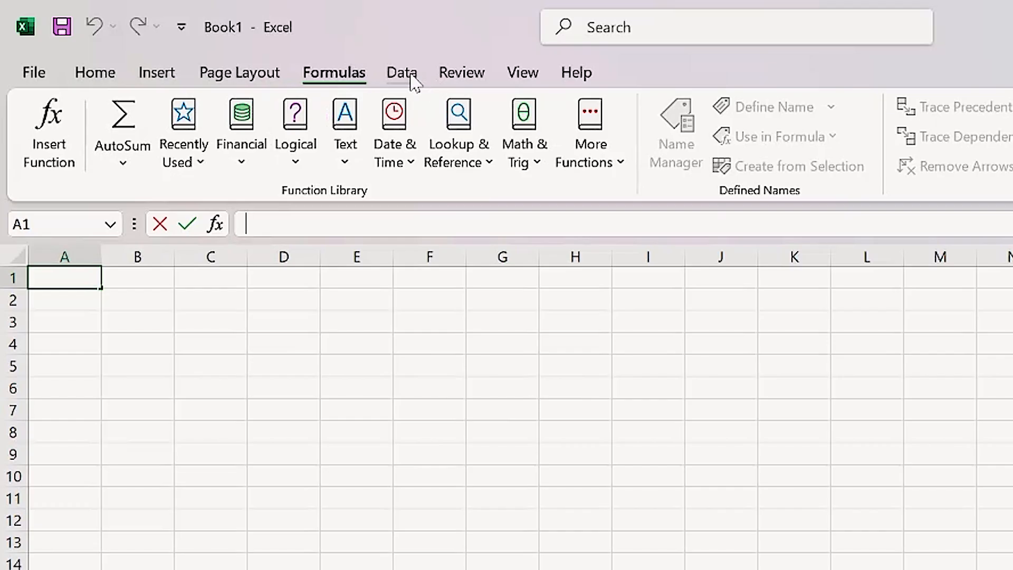
pyautogui.click(412, 77)
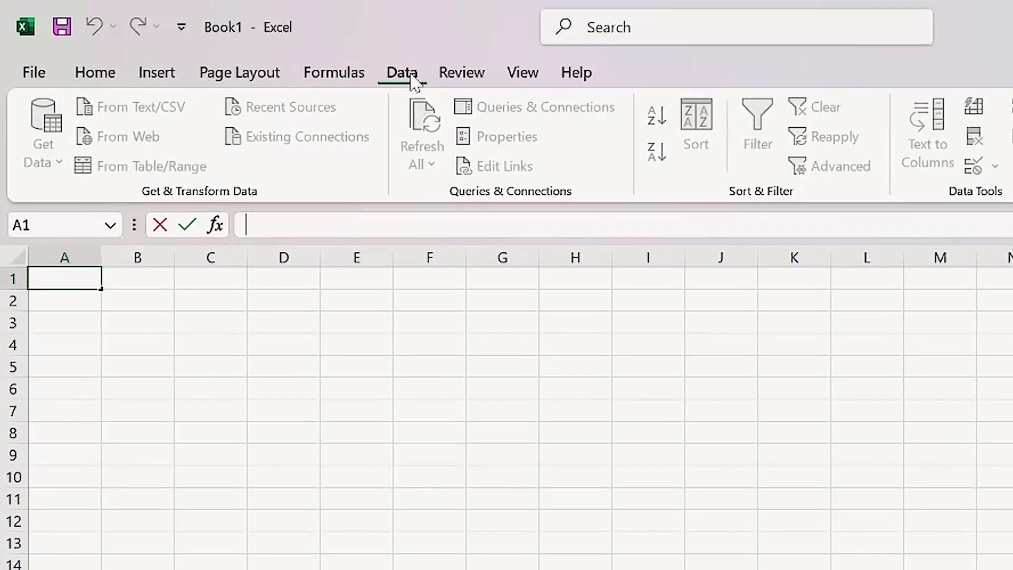
pyautogui.click(480, 79)
pyautogui.click(98, 77)
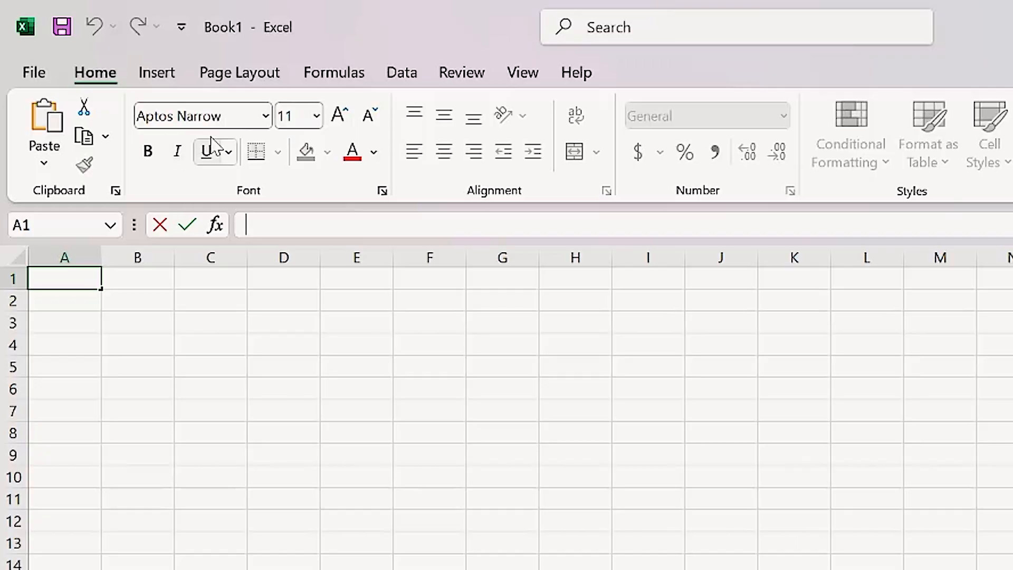
pyautogui.click(159, 76)
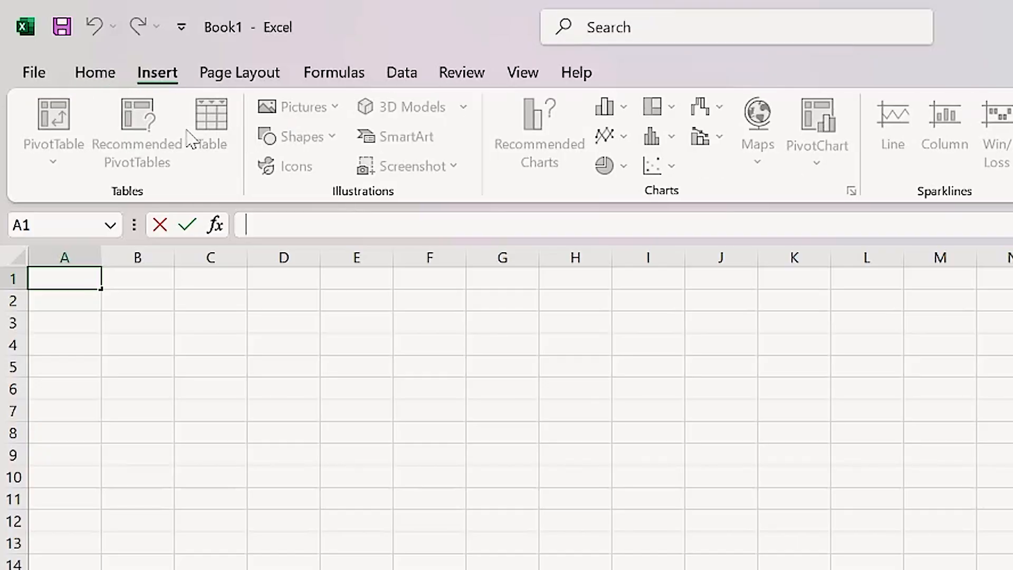
pyautogui.click(255, 79)
pyautogui.click(355, 80)
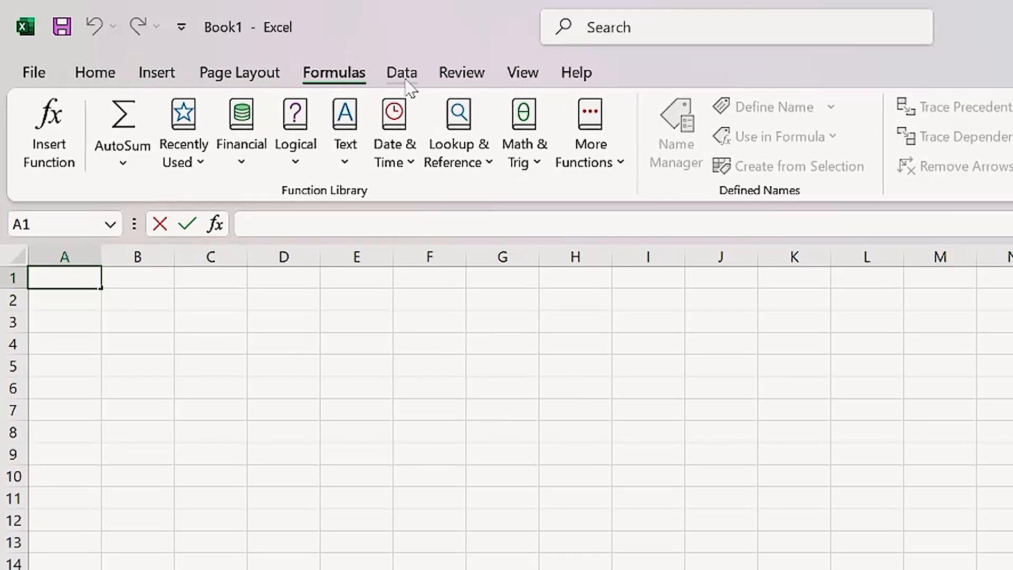
pyautogui.click(402, 74)
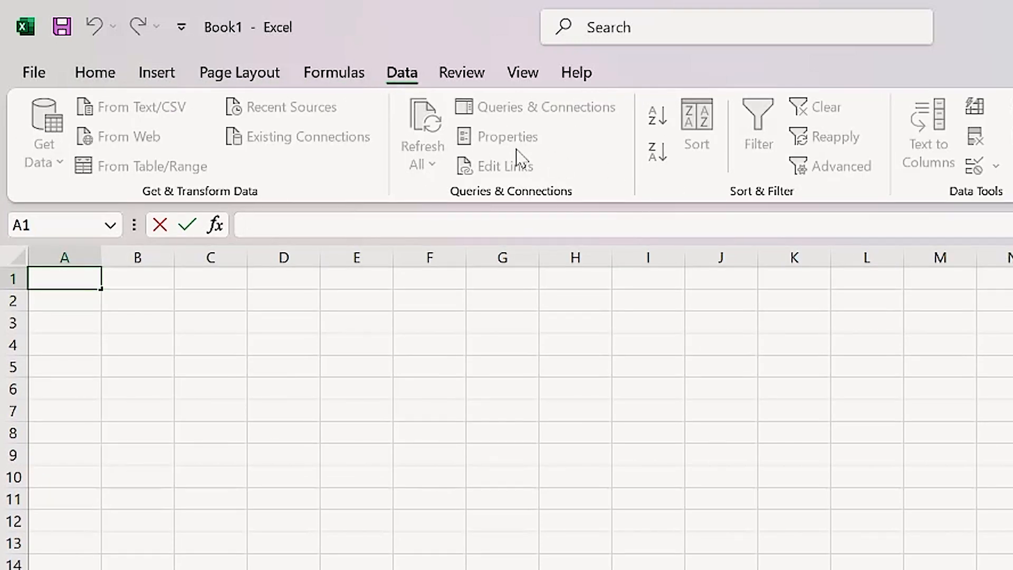
pyautogui.click(106, 75)
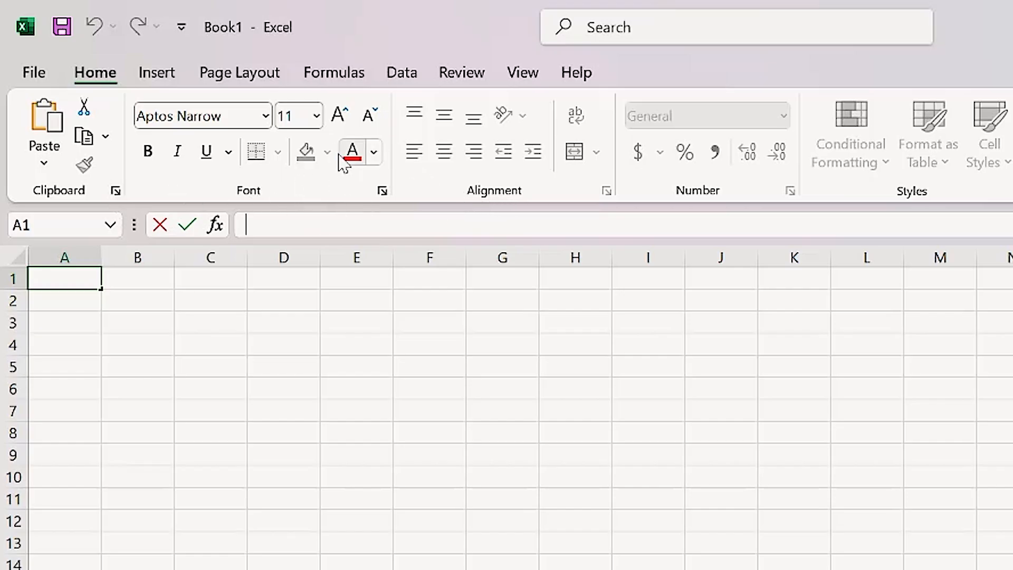
# Examine the detailed font settings for cell A1, preview the Strikethrough effect on and off, and close them without applying
pyautogui.click(382, 191)
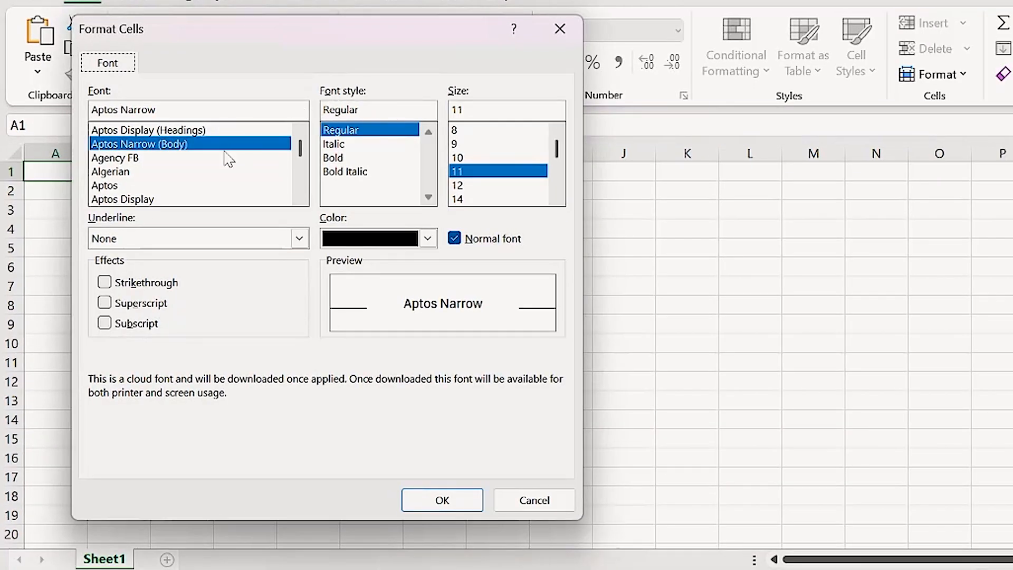
pyautogui.click(106, 285)
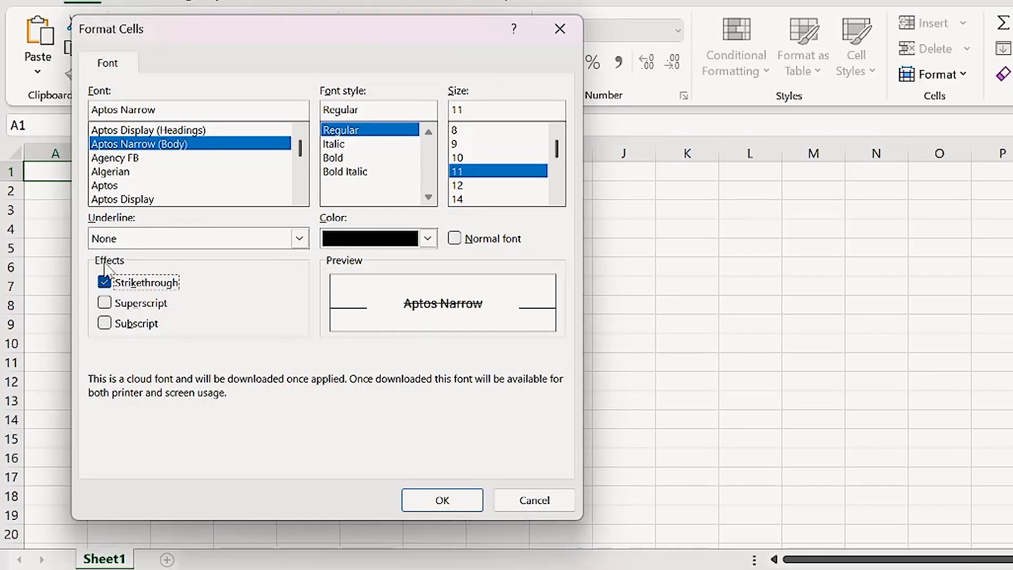
pyautogui.click(105, 282)
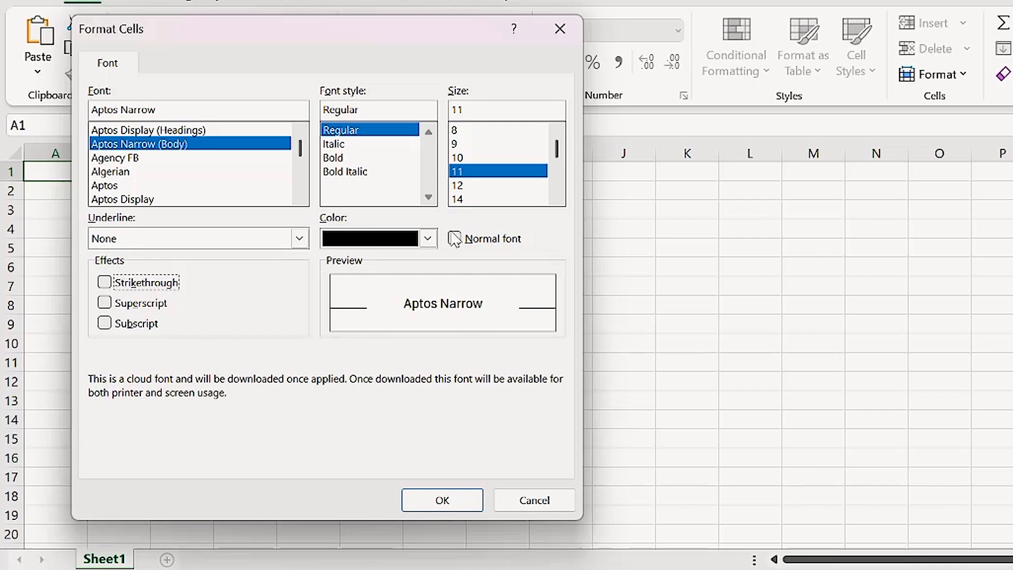
pyautogui.click(562, 38)
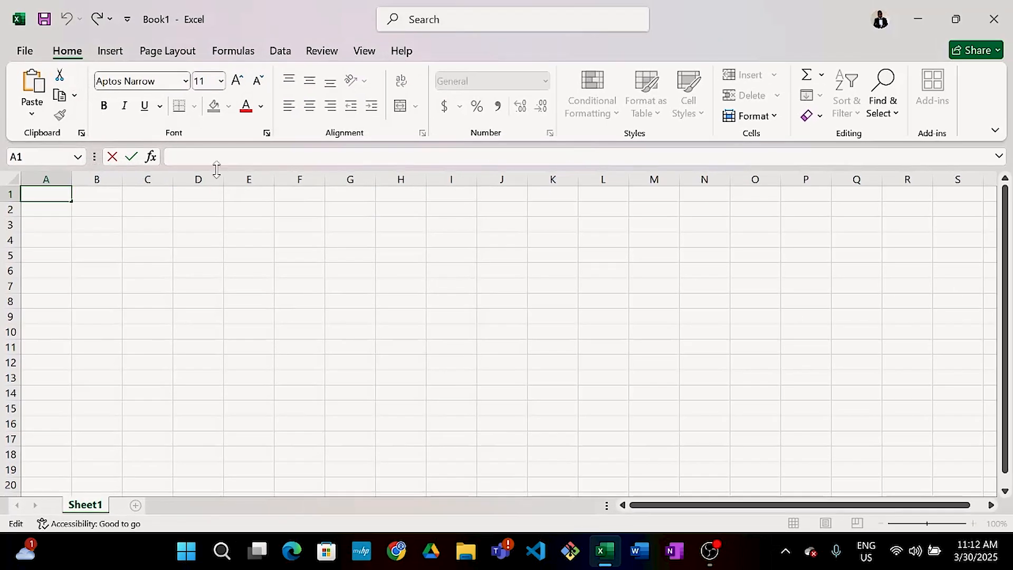
# Select the whole of column D, the whole of column E, and the whole of row 5 in turn
pyautogui.scroll(-1, 243, 235)
pyautogui.scroll(1, 219, 319)
pyautogui.click(202, 180)
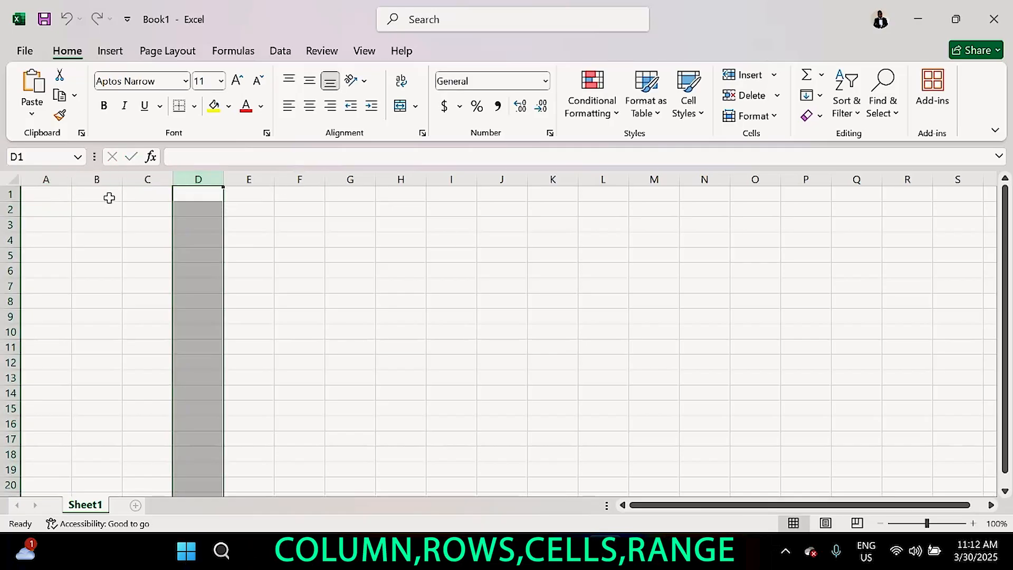
pyautogui.click(252, 179)
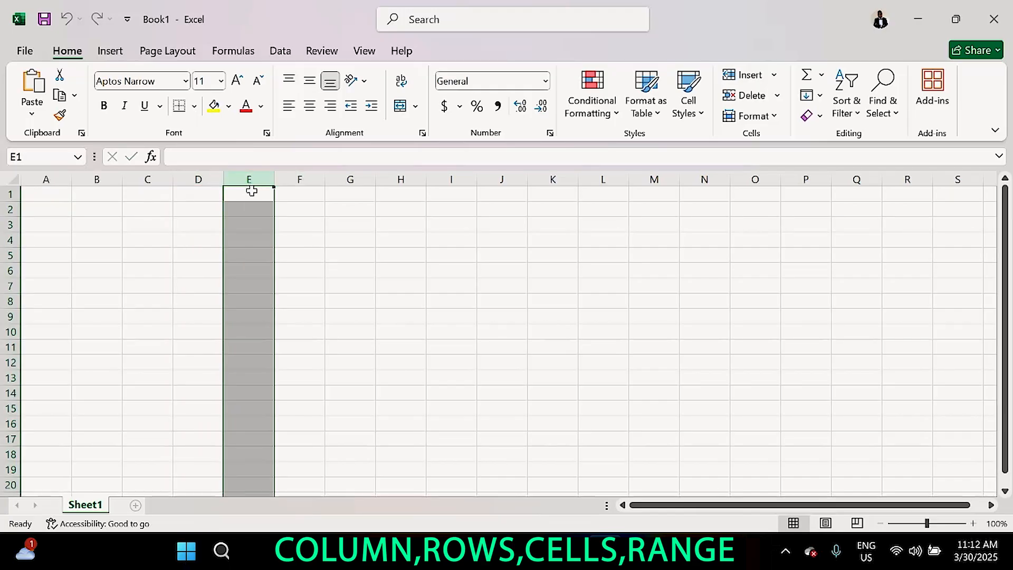
pyautogui.click(10, 254)
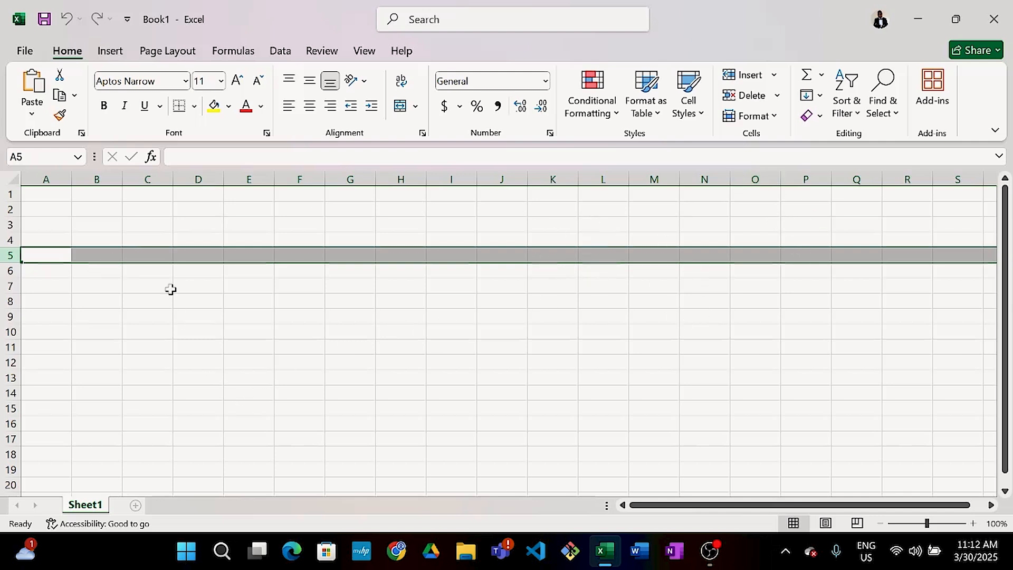
# Select the single cells F6, H3 and M7 one after another
pyautogui.click(295, 272)
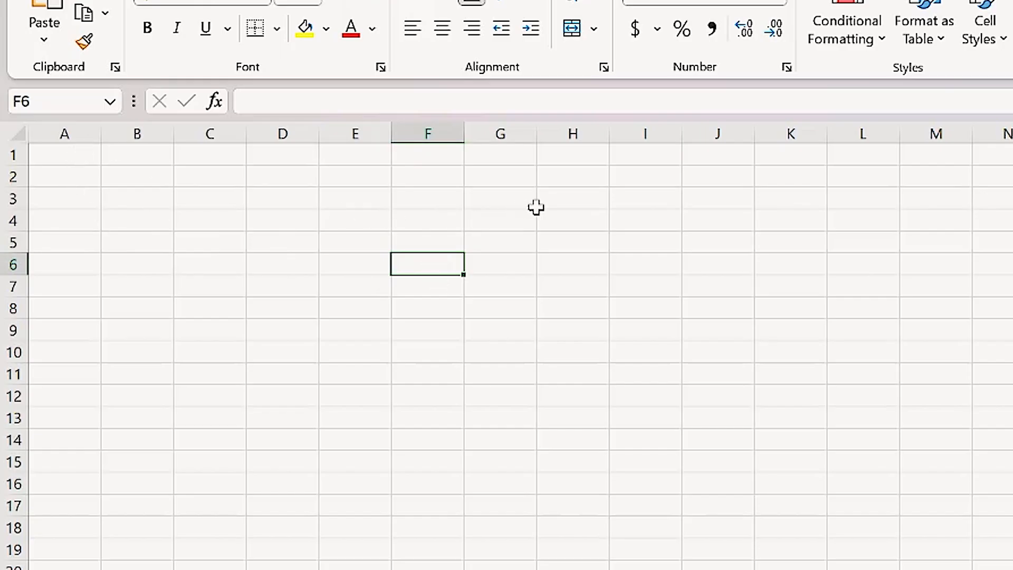
pyautogui.click(568, 205)
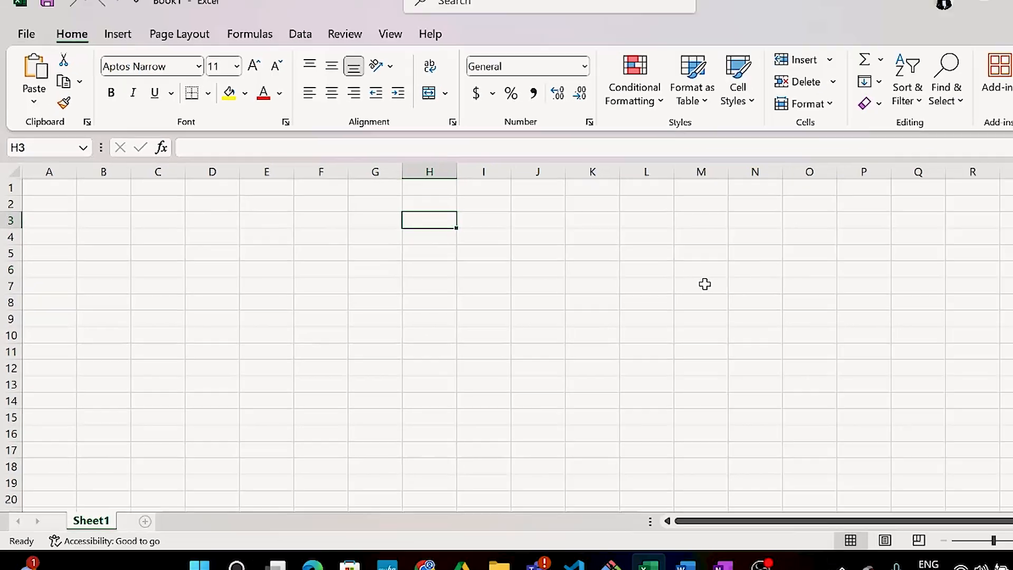
pyautogui.click(940, 281)
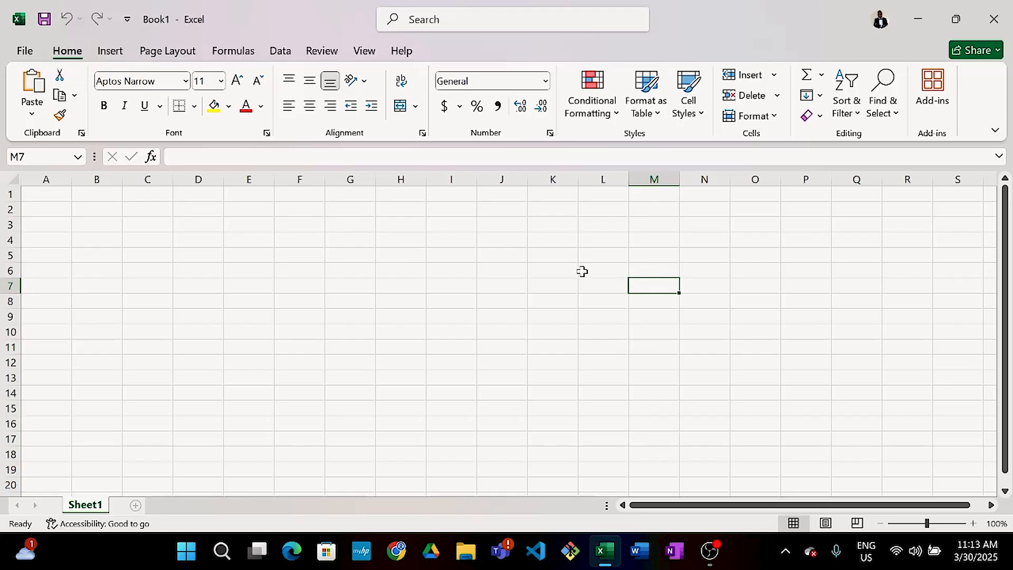
# Select the cell range E3:H7, followed by the separate range L3:O10
pyautogui.click(271, 222)
pyautogui.moveTo(271, 222); pyautogui.dragTo(319, 244)
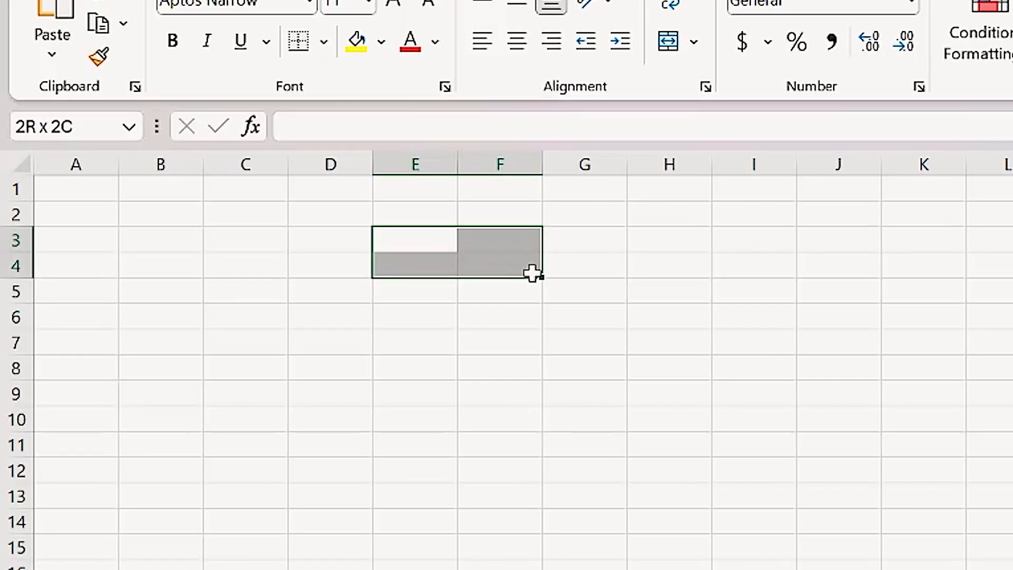
pyautogui.moveTo(533, 273); pyautogui.dragTo(629, 334)
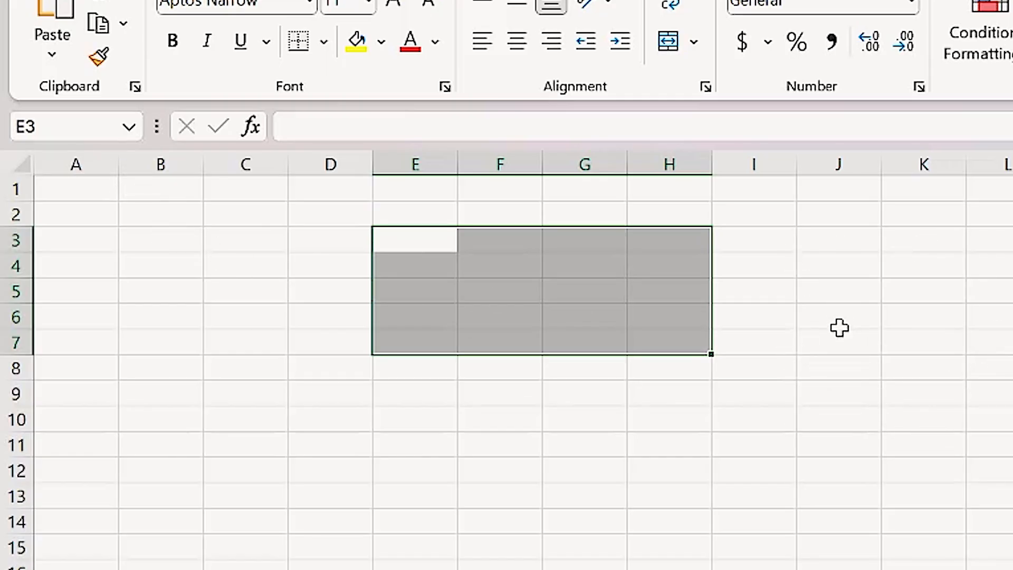
pyautogui.moveTo(1006, 239); pyautogui.dragTo(1012, 430)
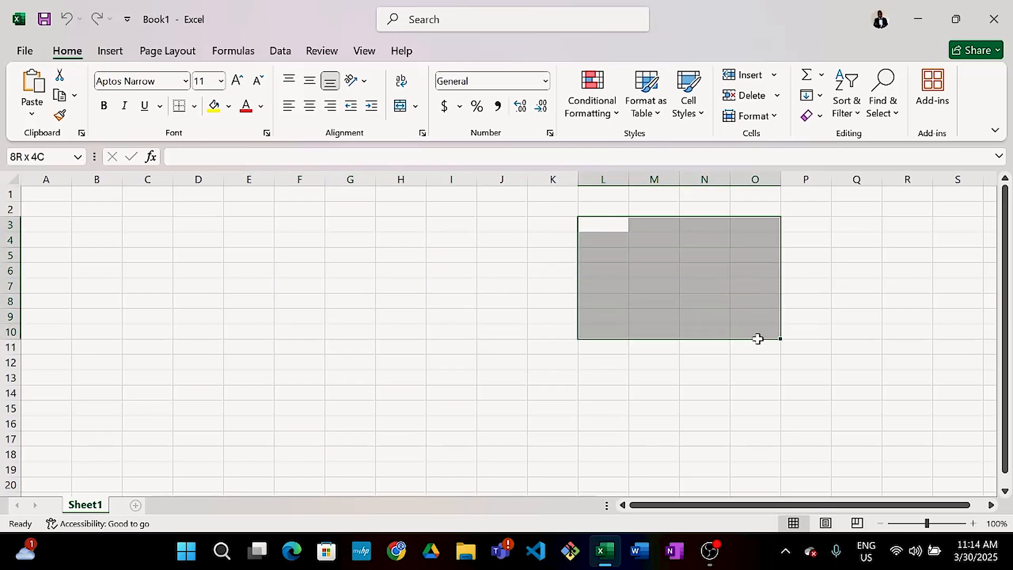
# Select the single cells C5, D5, F5 and H6 one after another
pyautogui.moveTo(758, 338); pyautogui.dragTo(760, 343)
pyautogui.click(171, 249)
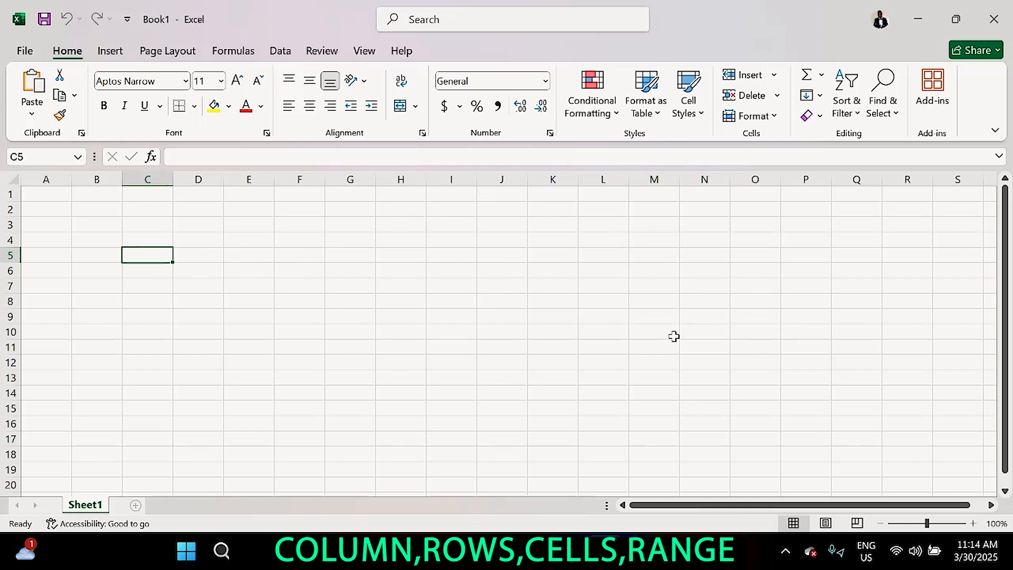
pyautogui.click(218, 257)
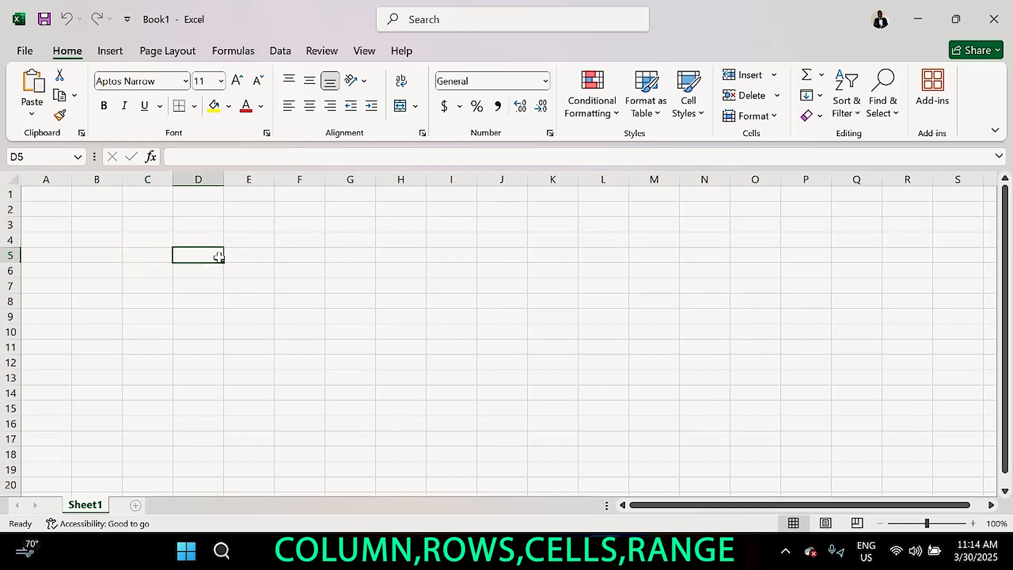
pyautogui.click(321, 255)
pyautogui.click(396, 265)
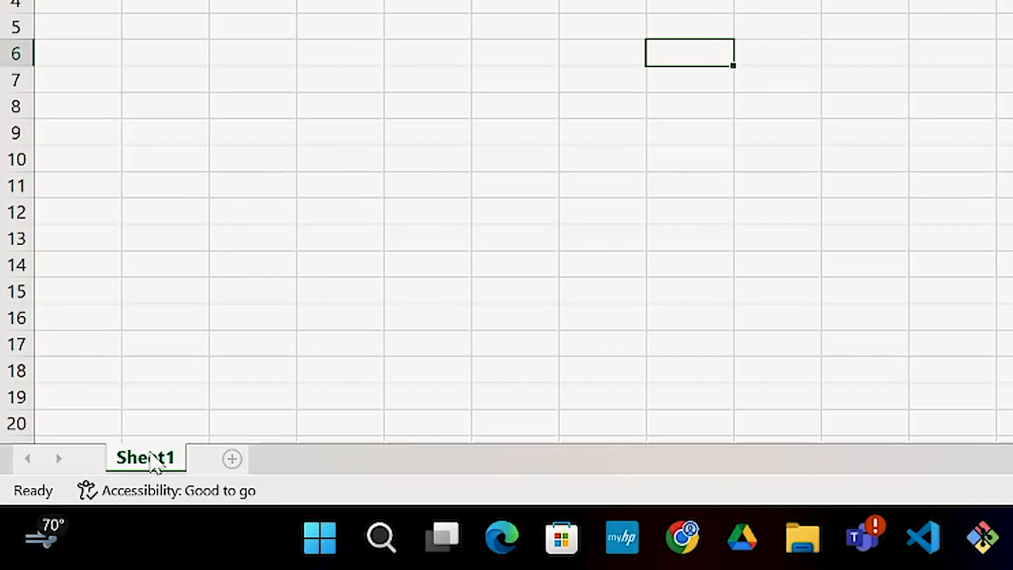
# Add two new worksheets to the workbook and rename Sheet1 as excel
pyautogui.click(233, 460)
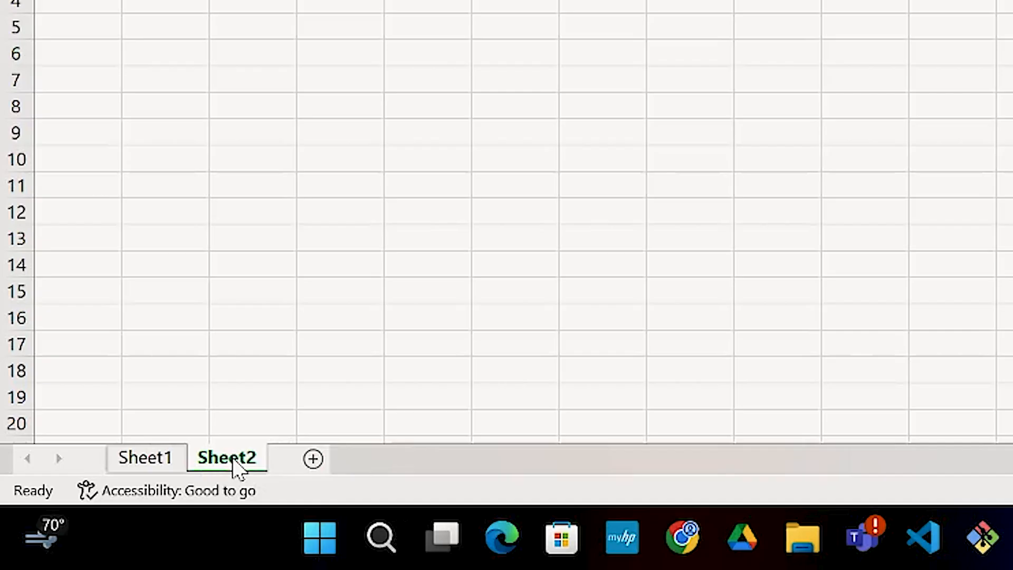
pyautogui.click(313, 459)
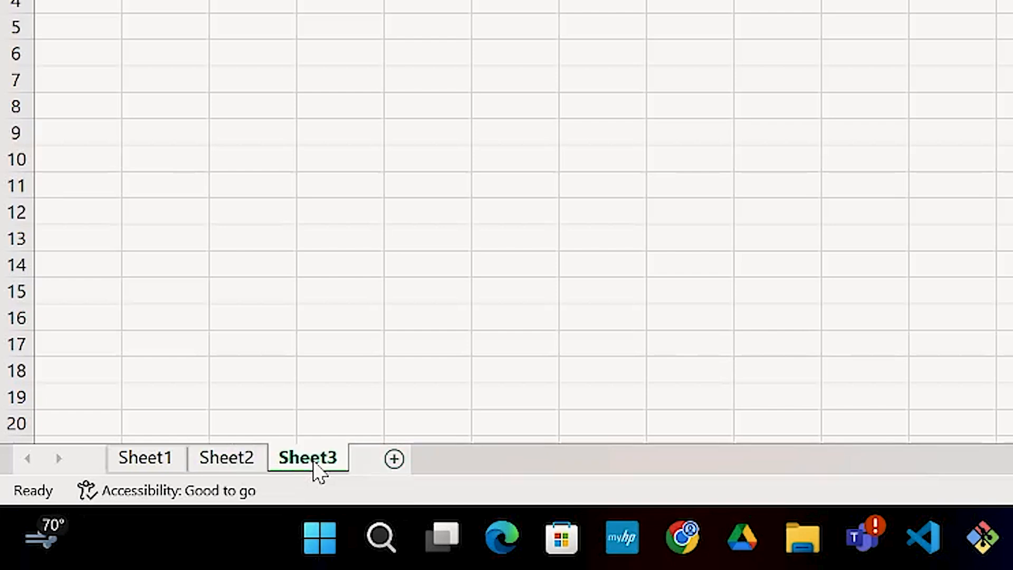
pyautogui.rightClick(154, 458)
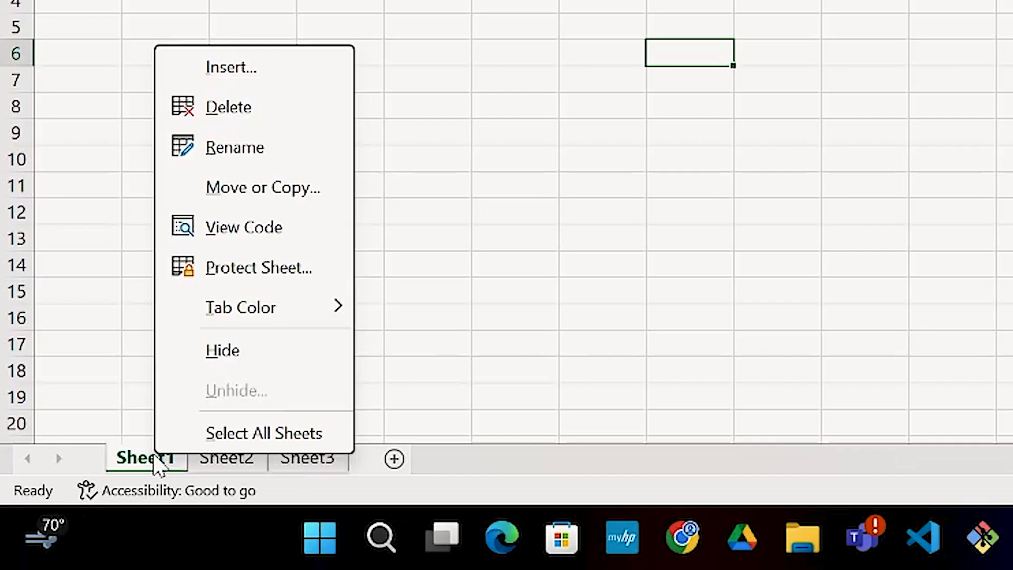
pyautogui.click(236, 149)
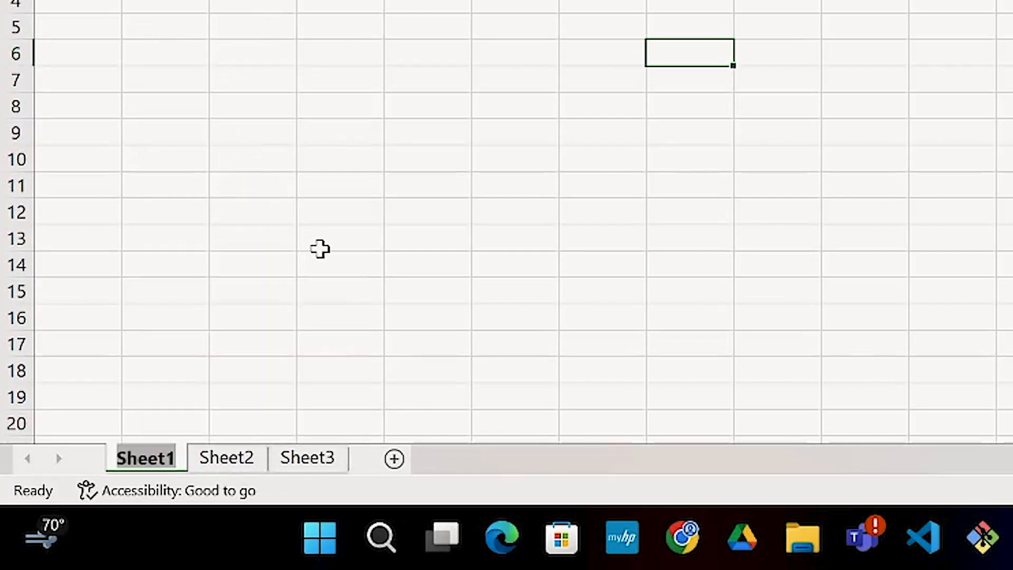
pyautogui.write('ex')
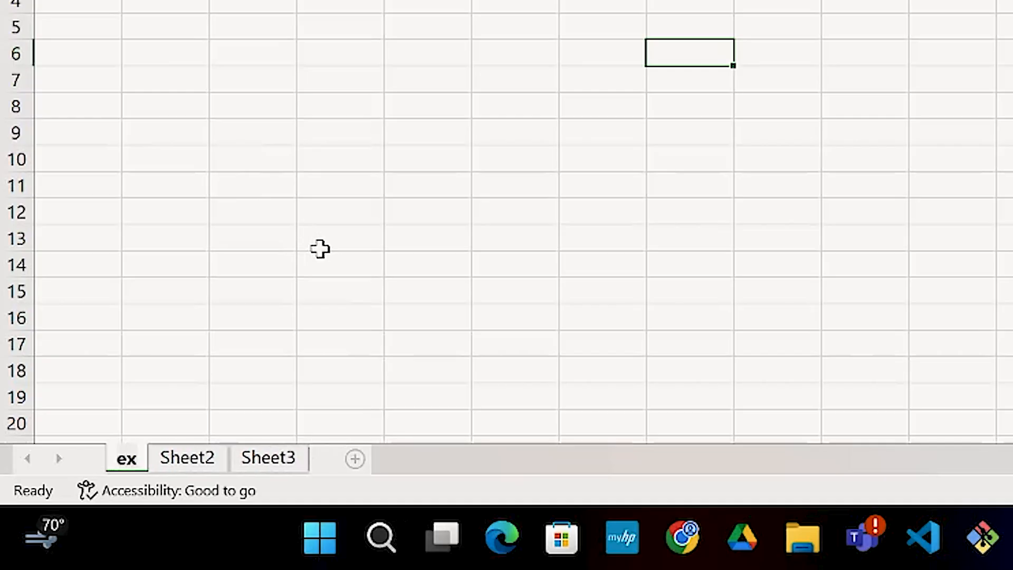
pyautogui.write('cel')
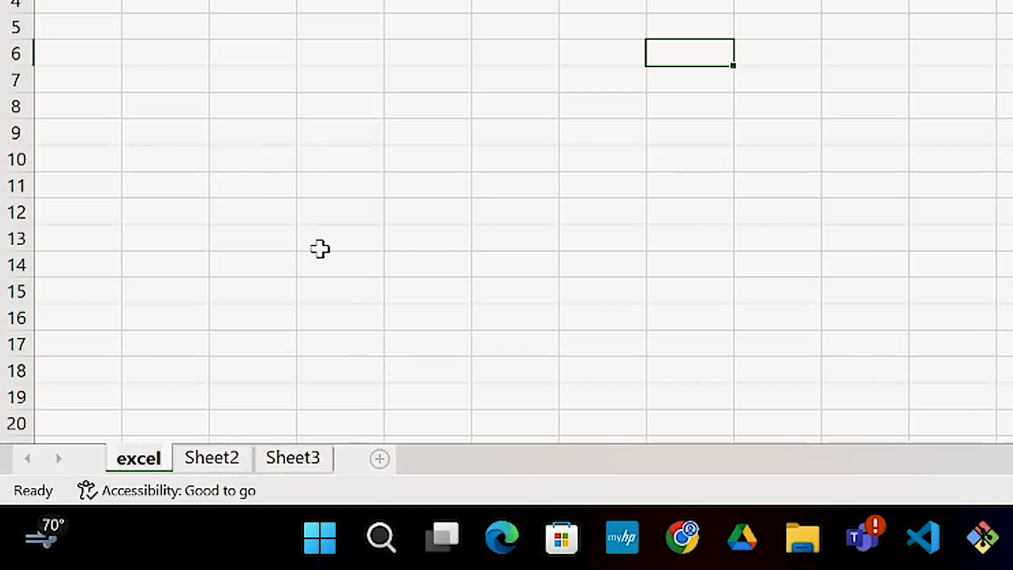
pyautogui.click(320, 249)
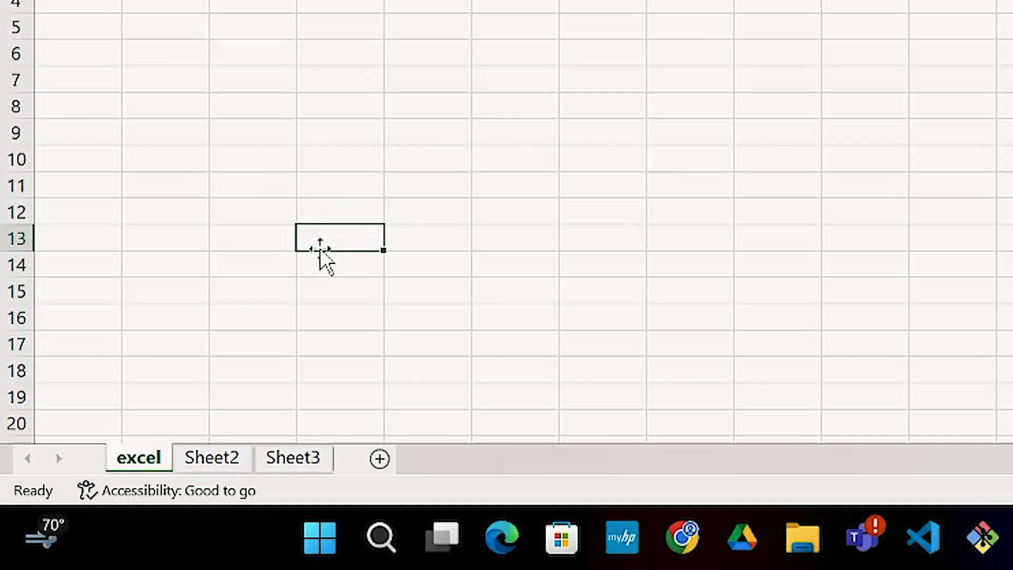
# Rename the Sheet2 worksheet as maths
pyautogui.click(213, 460)
pyautogui.rightClick(211, 462)
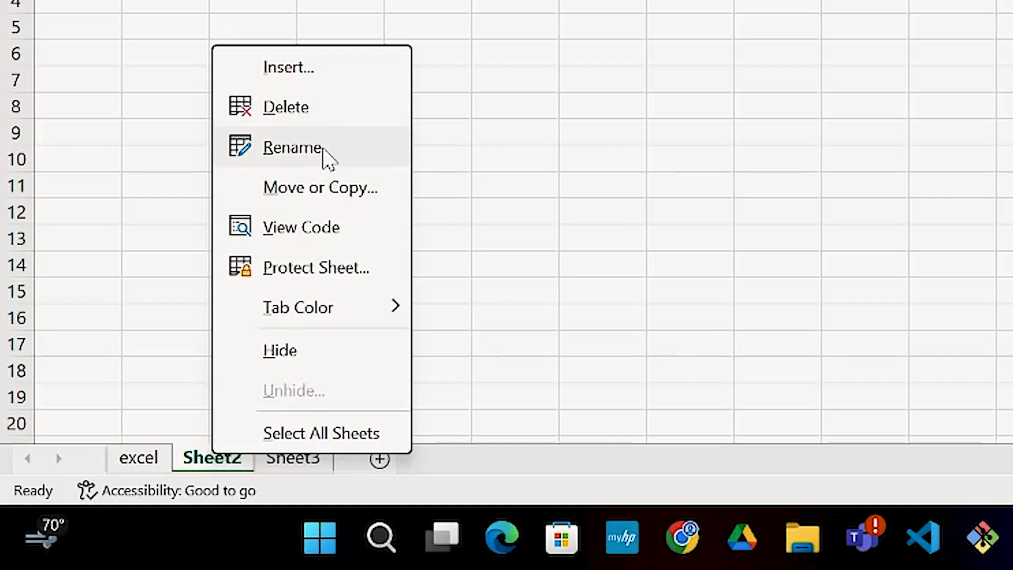
pyautogui.click(293, 148)
pyautogui.write('maths')
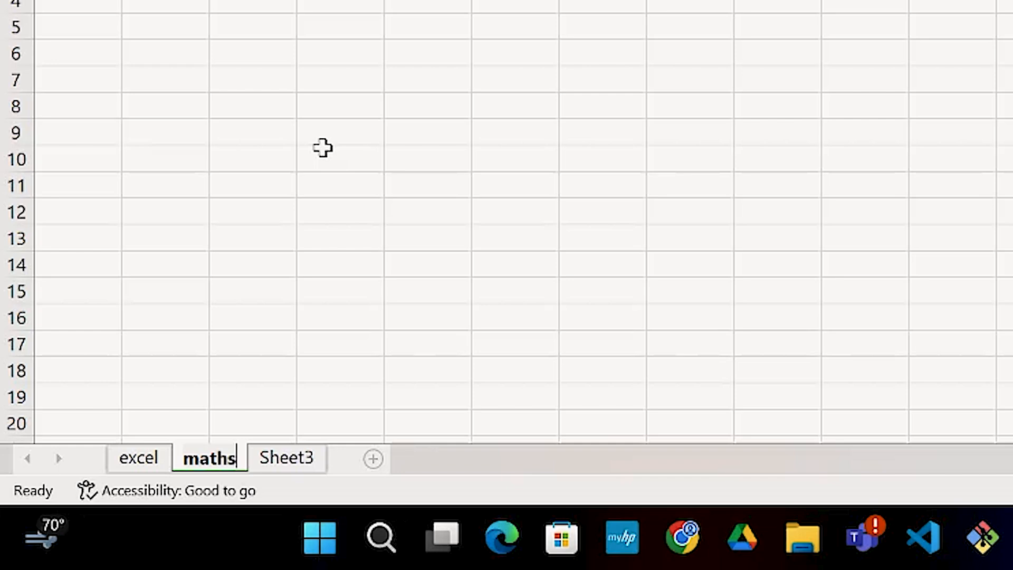
pyautogui.click(323, 150)
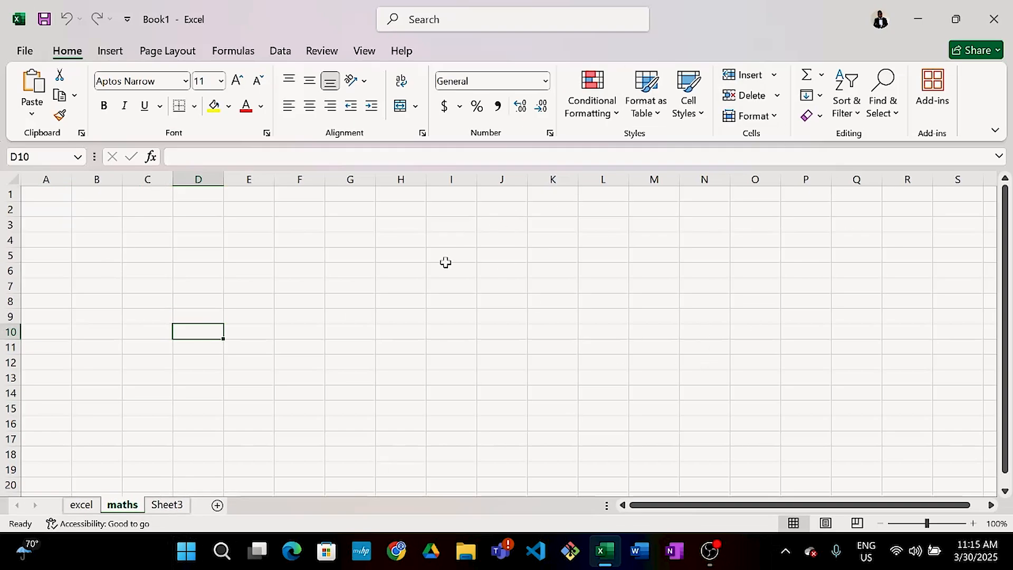
pyautogui.scroll(-1, 389, 290)
pyautogui.scroll(-1, 469, 333)
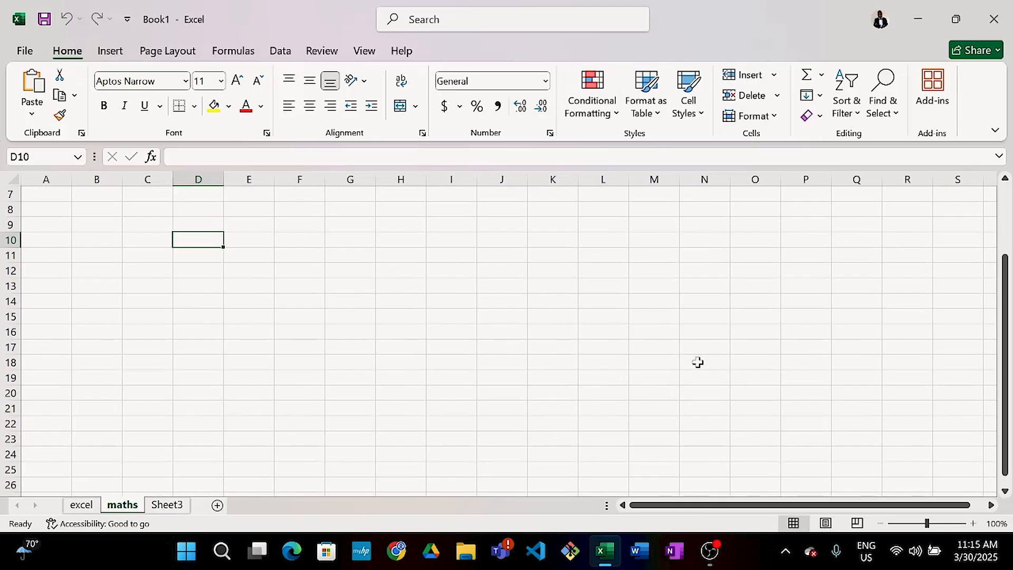
pyautogui.scroll(2, 326, 324)
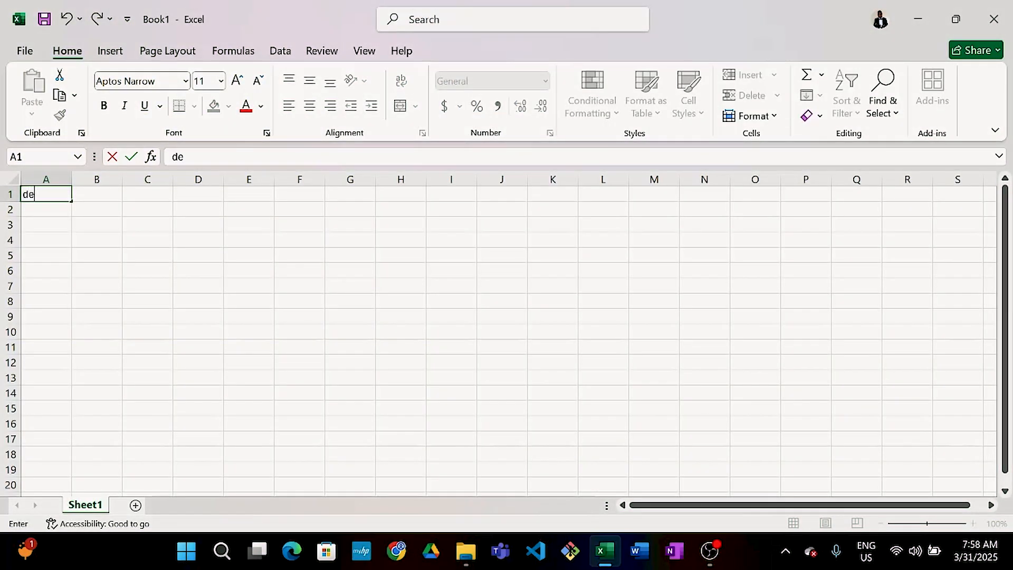
# Enter the column headings destination ID, Airline and Flight cost in cells A1 to C1
pyautogui.write('ination ID')
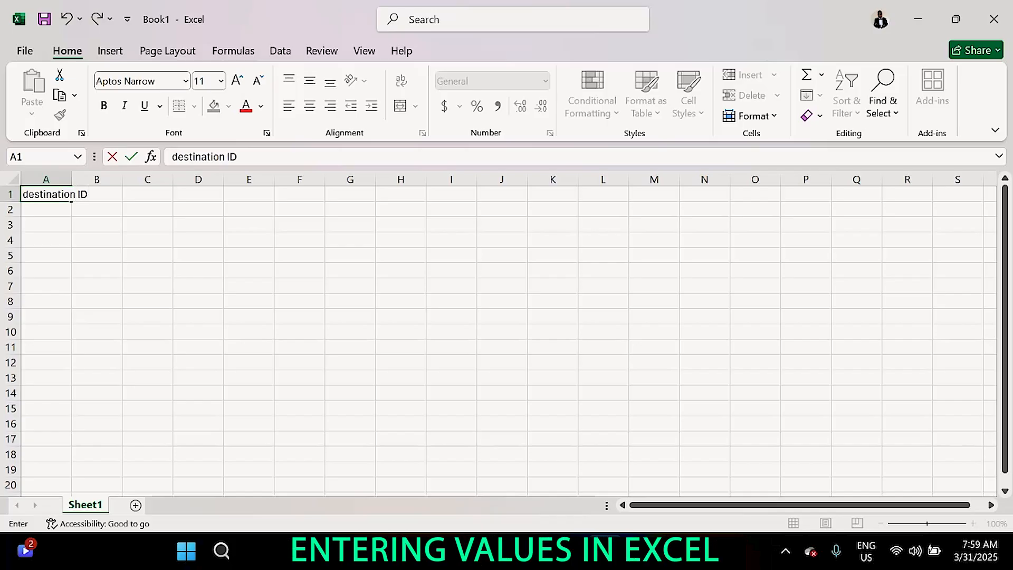
pyautogui.press('Tab')
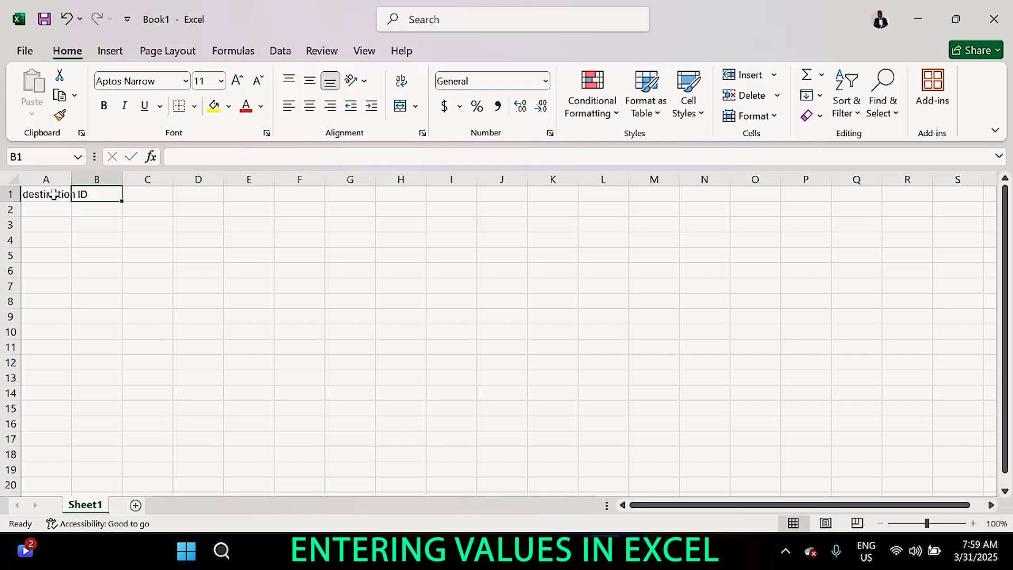
pyautogui.write('Airl')
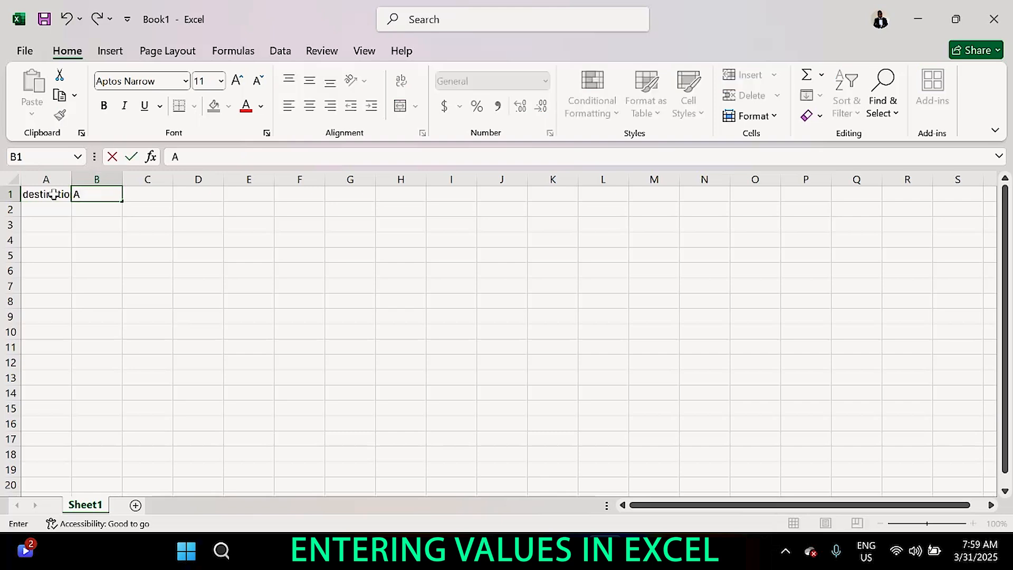
pyautogui.write('ine')
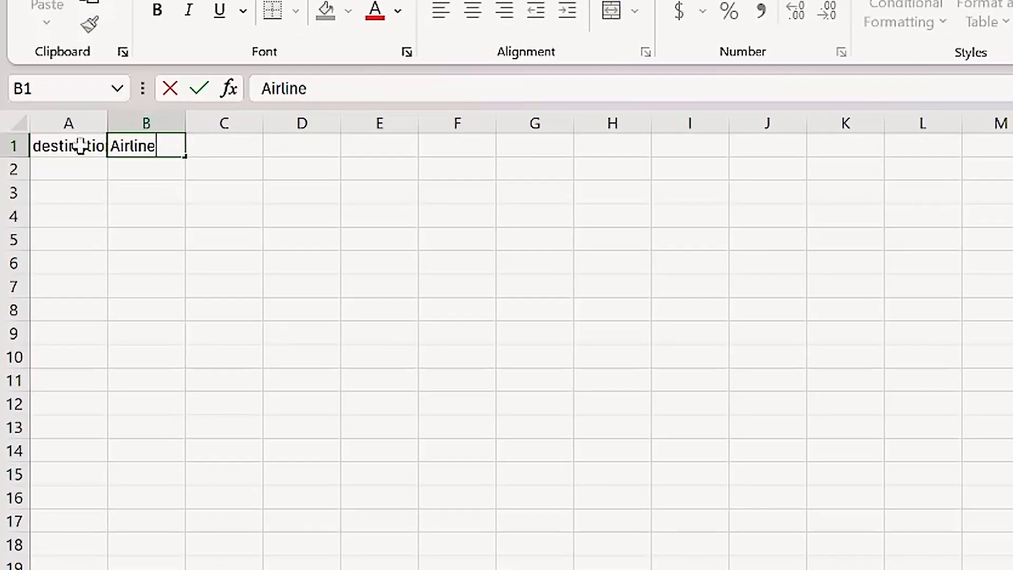
pyautogui.press('Tab')
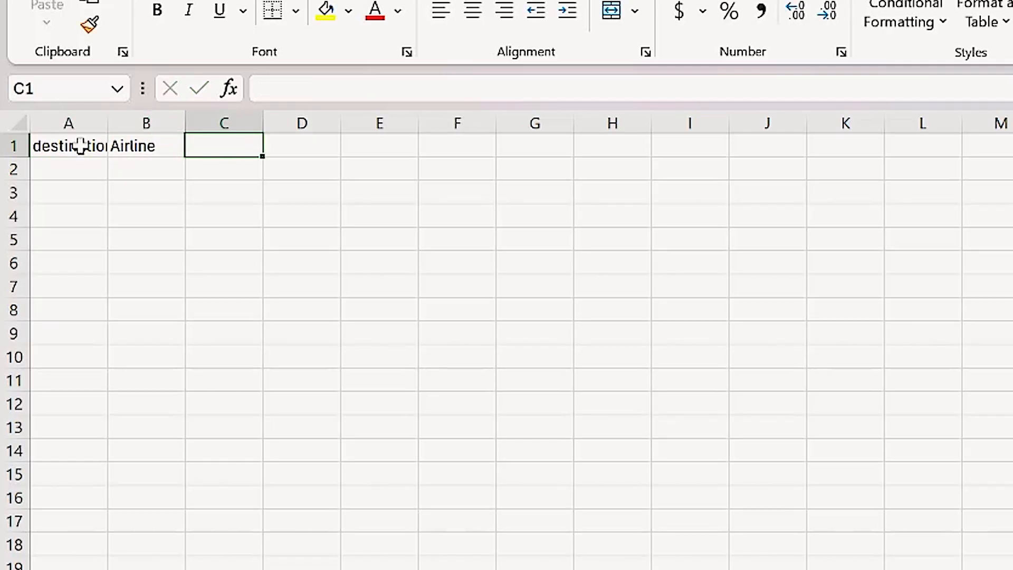
pyautogui.write('Fligh')
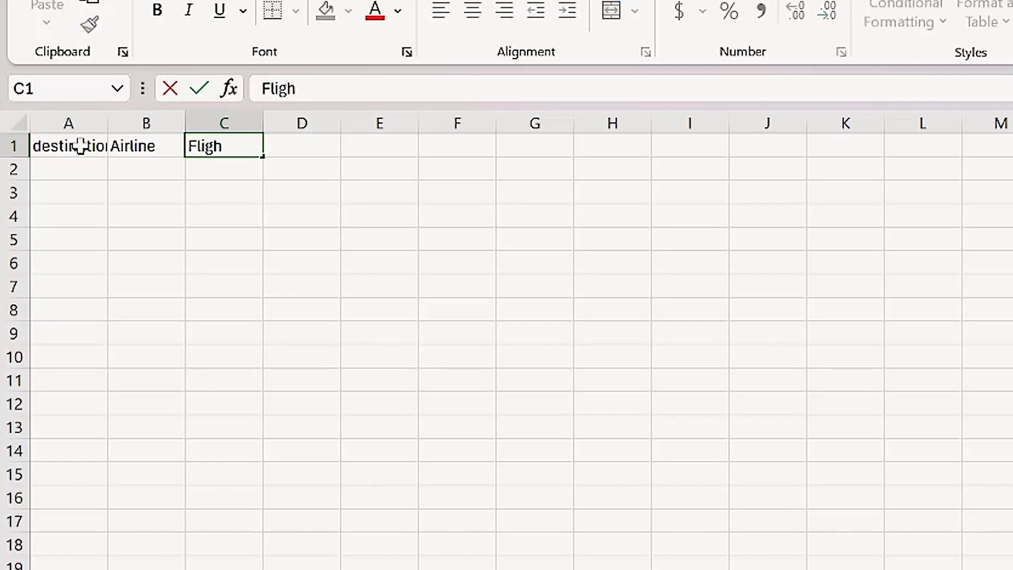
pyautogui.write('t cost')
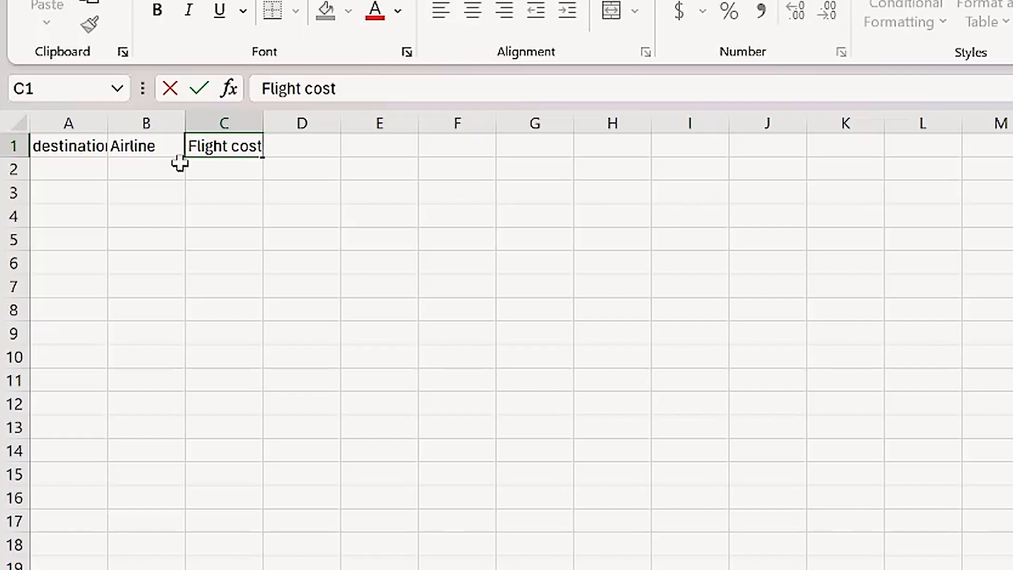
pyautogui.press('Tab')
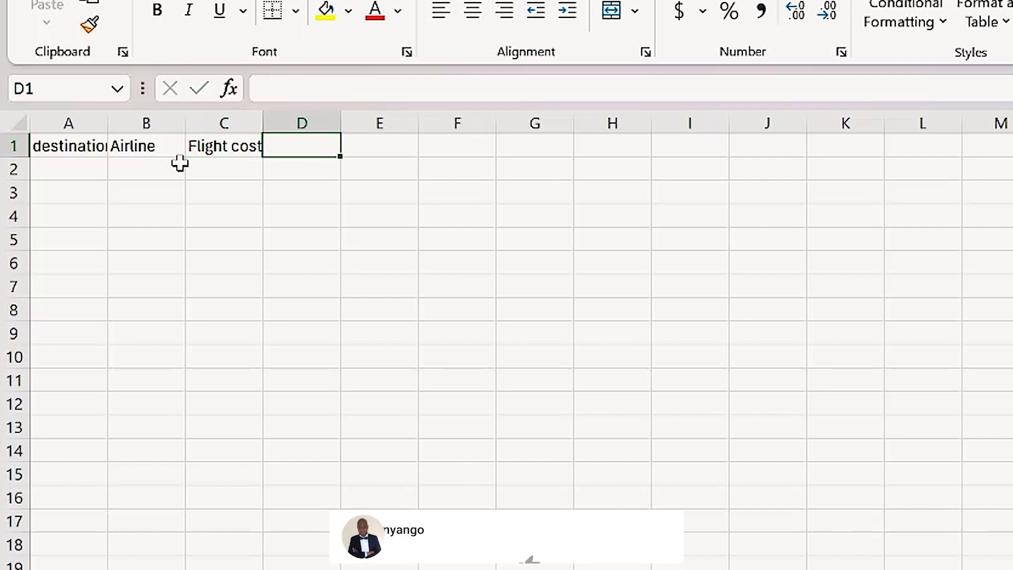
# Enter the column headings resort, Accomodation, Days and Flight date in cells D1 to G1
pyautogui.write('resort')
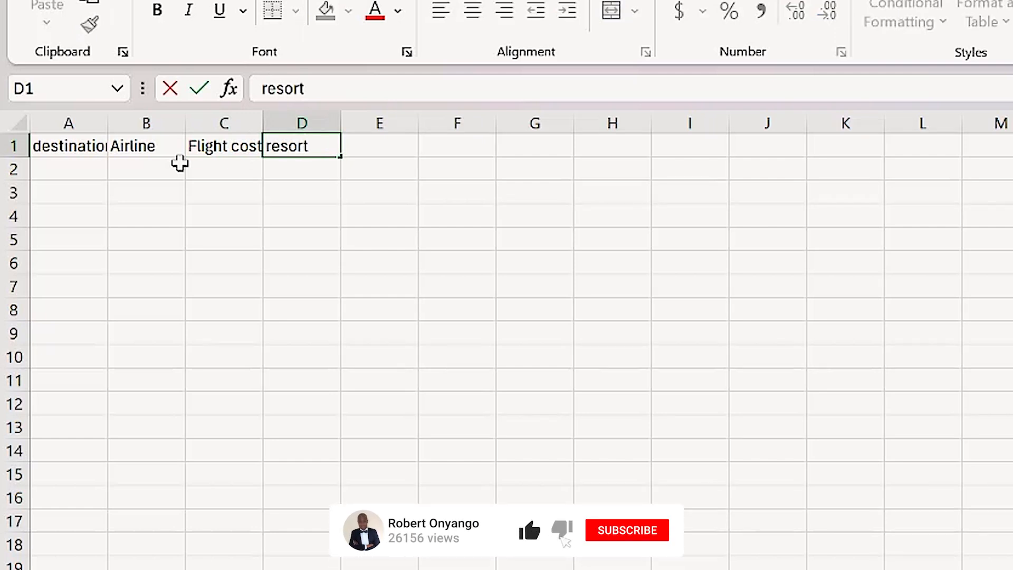
pyautogui.press('Tab')
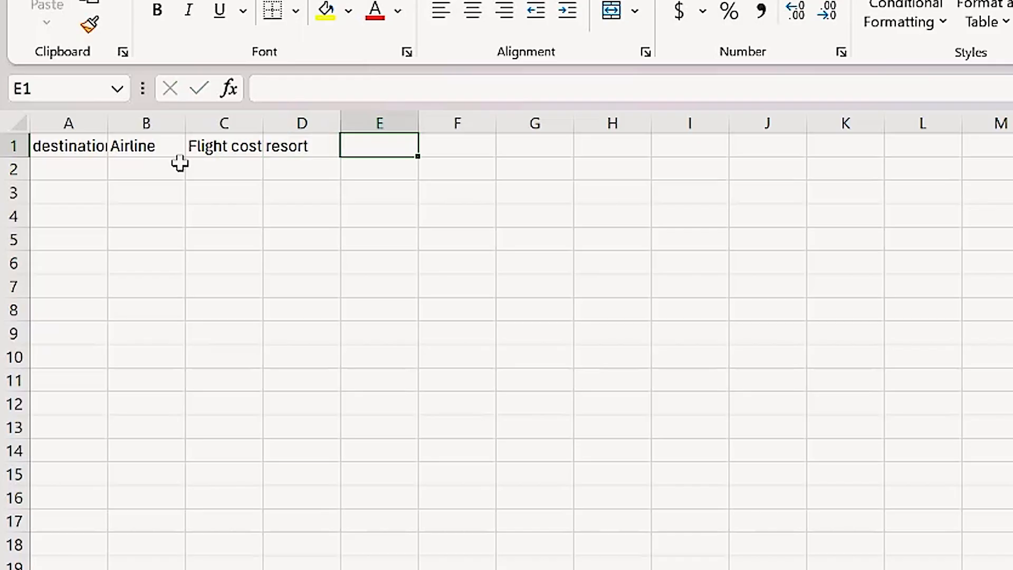
pyautogui.write('Acc')
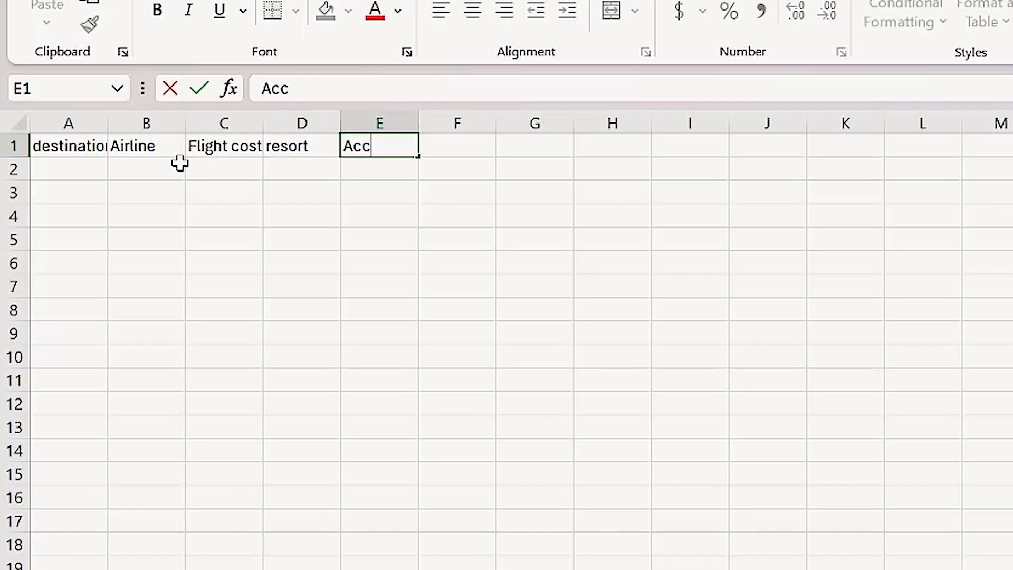
pyautogui.write('omodation')
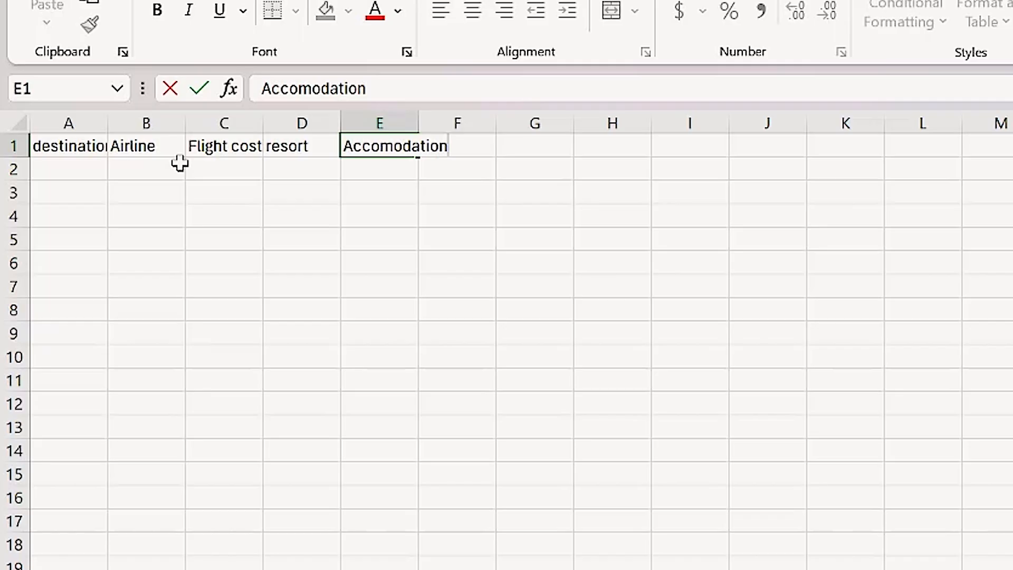
pyautogui.press('Tab')
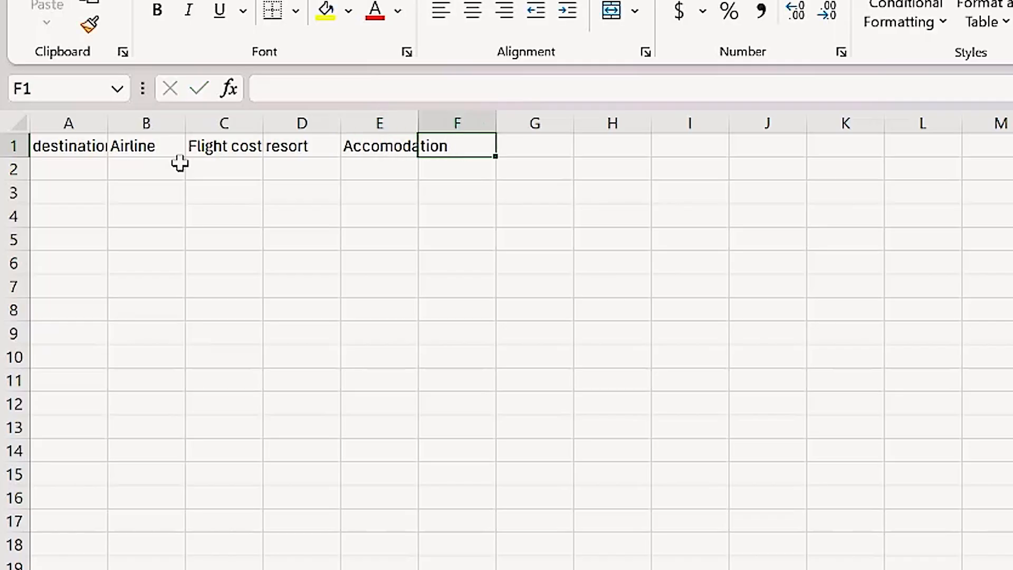
pyautogui.write('Days')
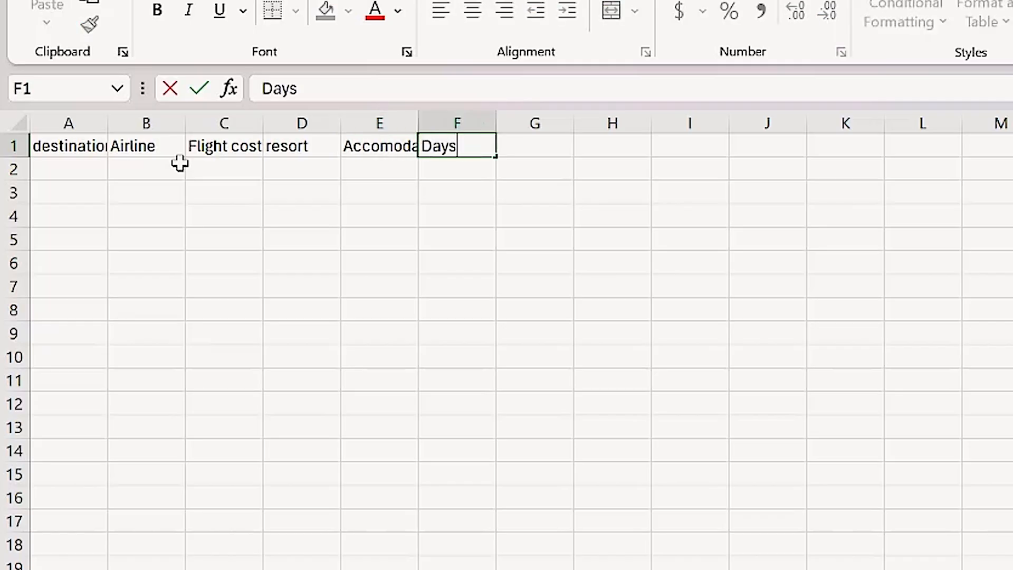
pyautogui.press('Tab')
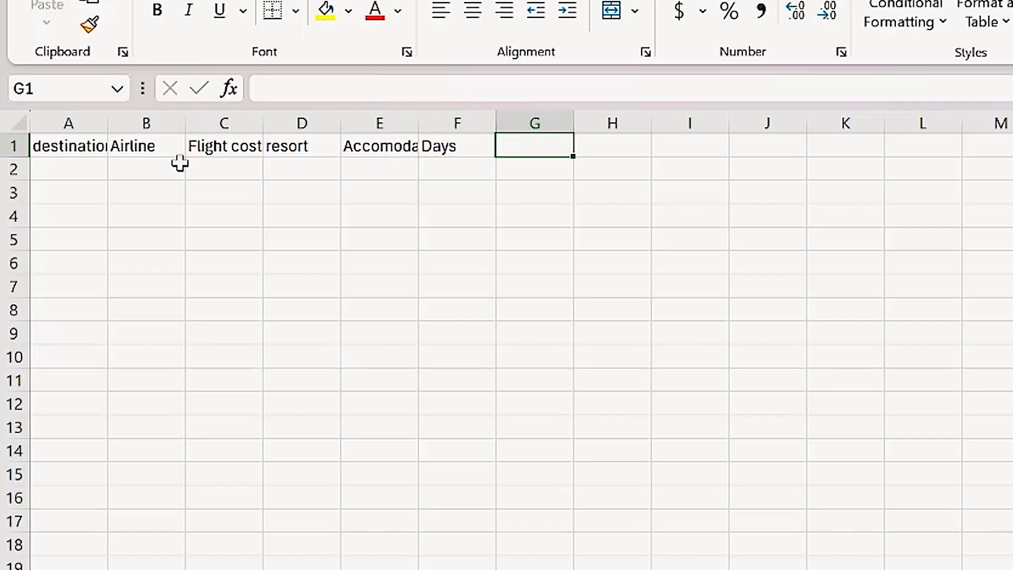
pyautogui.write('Flight')
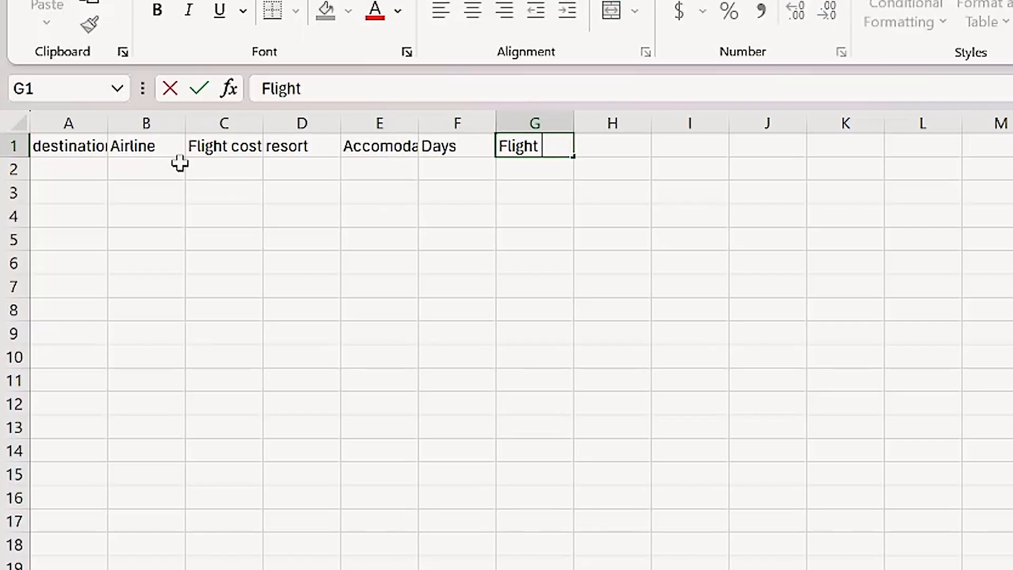
pyautogui.write('date')
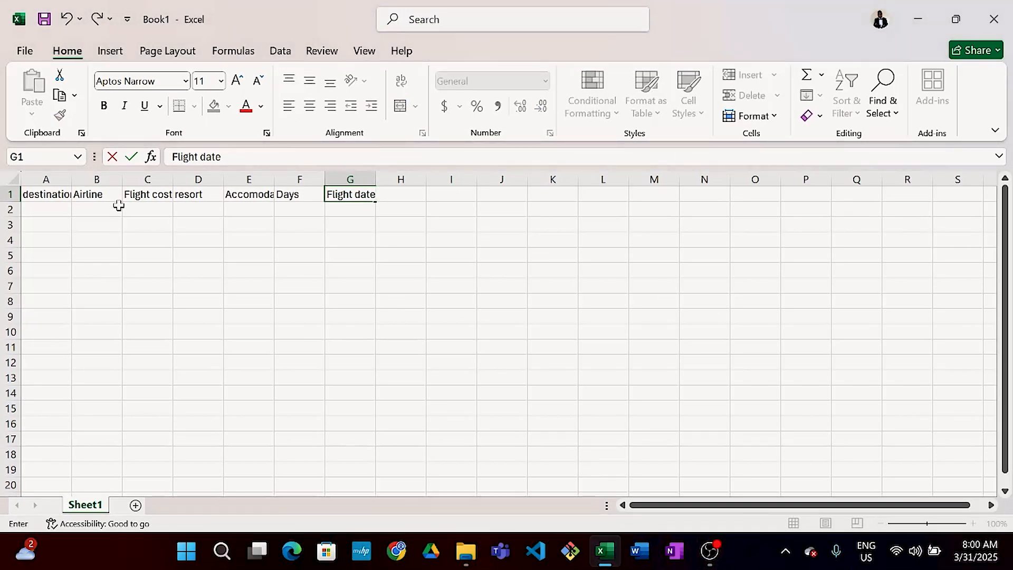
pyautogui.click(310, 221)
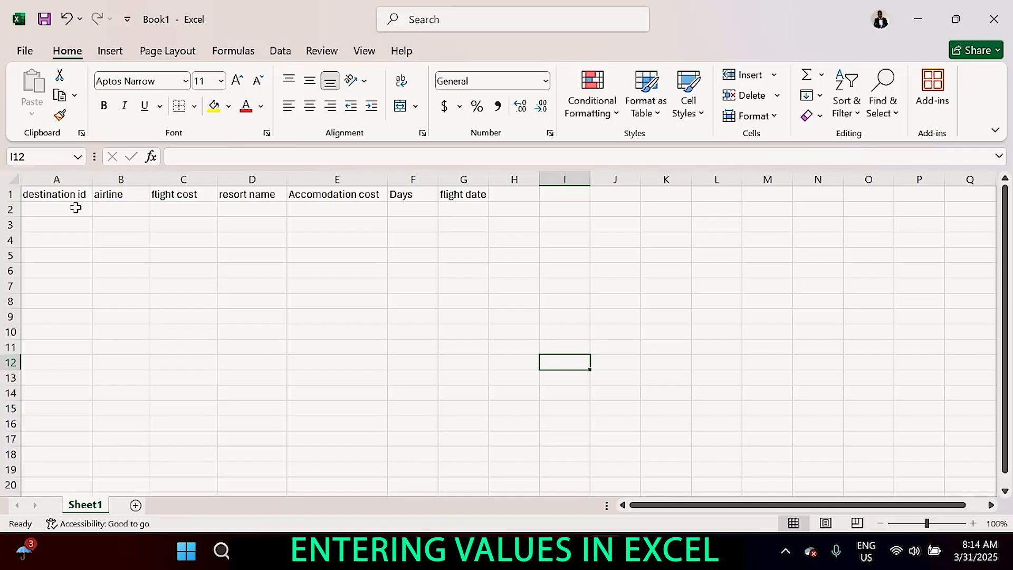
# Enter the destination ids 1, 2, 3 and 4 in cells A2 to A5
pyautogui.click(77, 209)
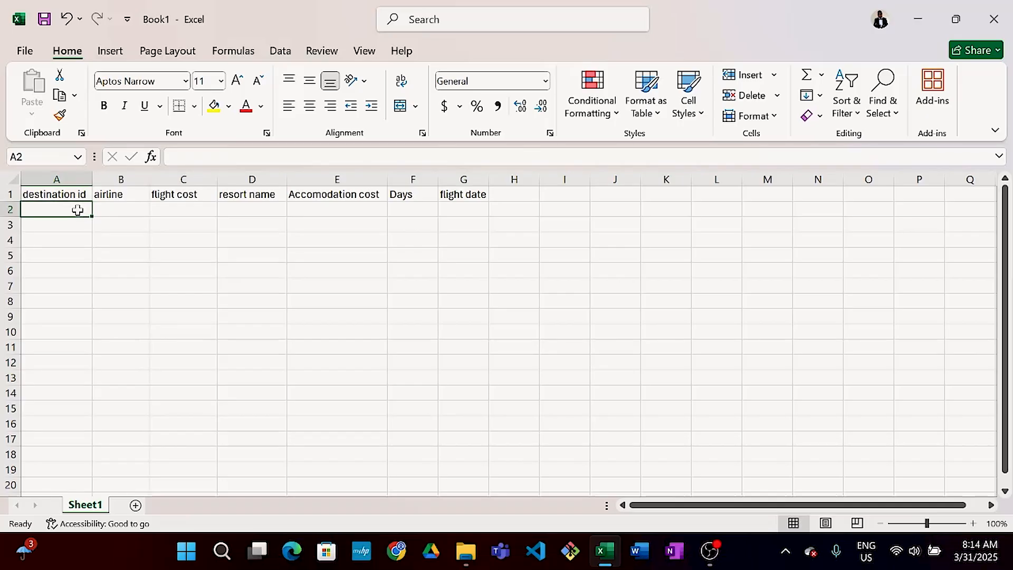
pyautogui.write('1')
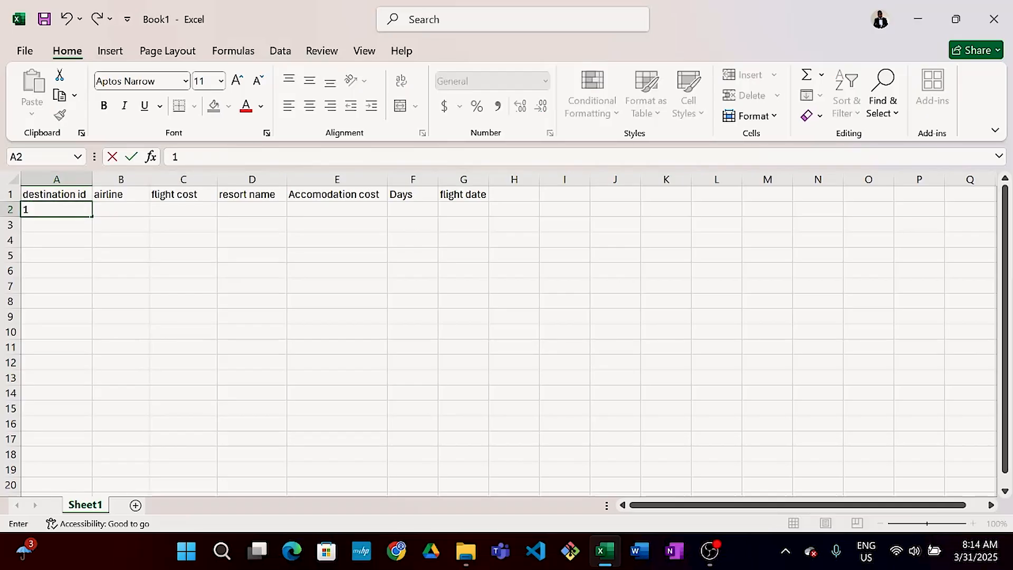
pyautogui.press('Return')
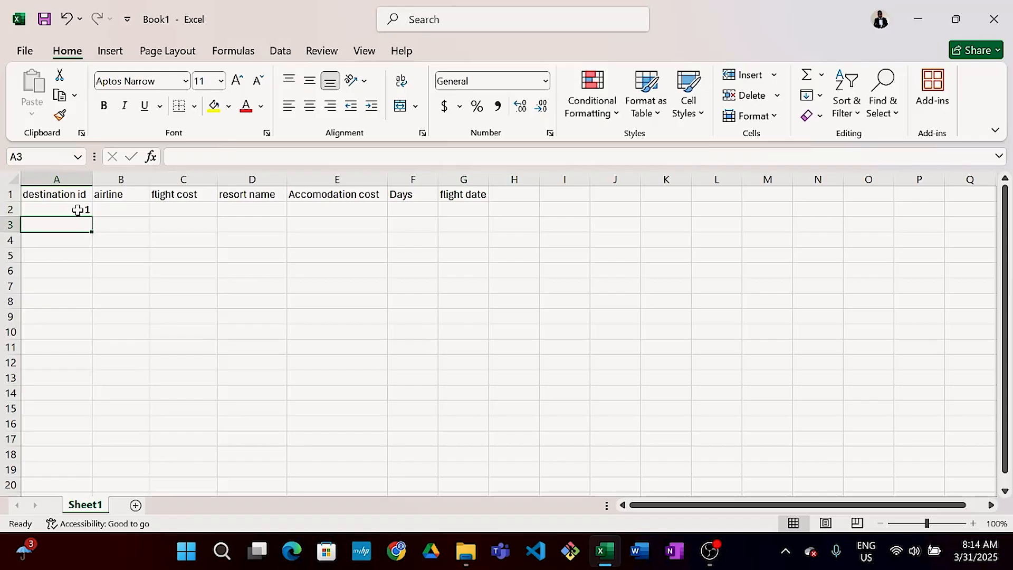
pyautogui.write('2')
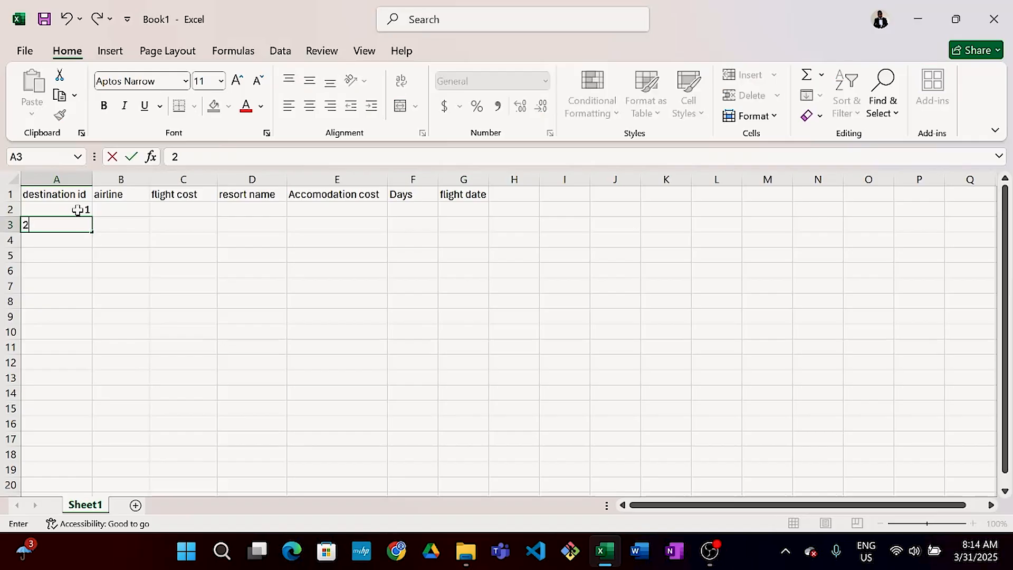
pyautogui.press('Return')
pyautogui.write('3')
pyautogui.press('Return')
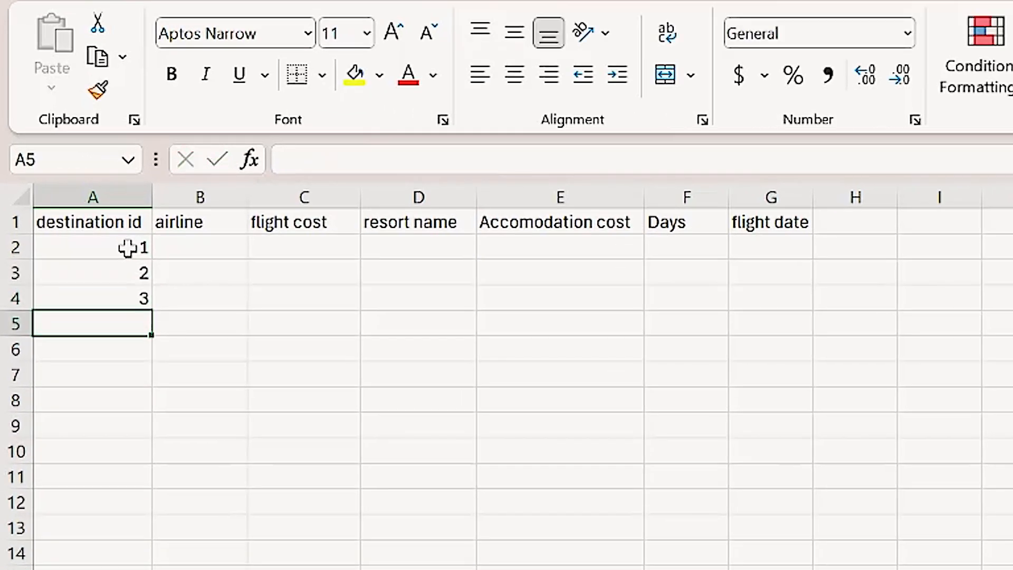
pyautogui.write('4')
pyautogui.click(319, 351)
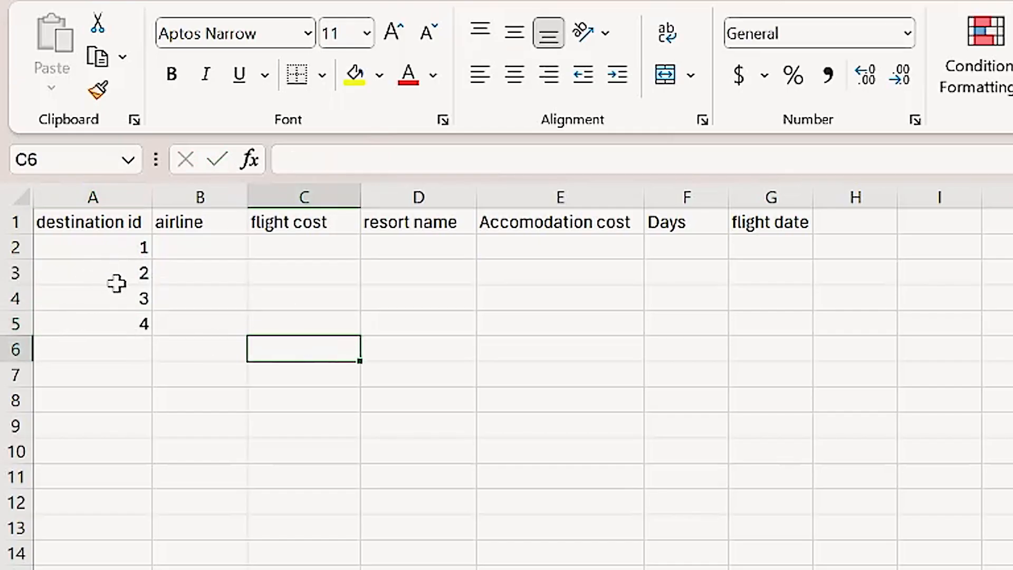
# Autofill the destination ids from cell A5 down to A15 as a continuing number series using Fill Series
pyautogui.click(107, 247)
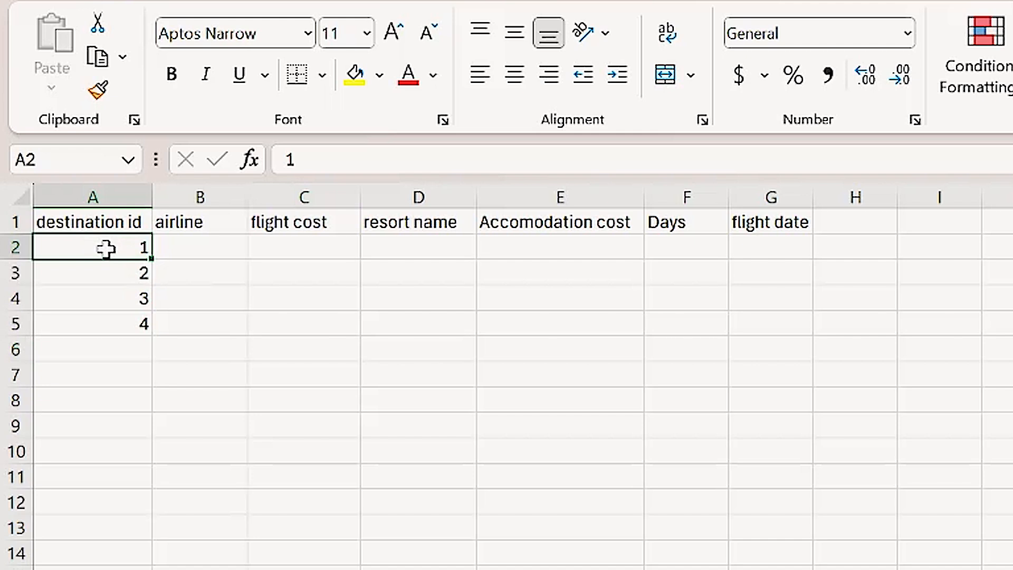
pyautogui.click(107, 276)
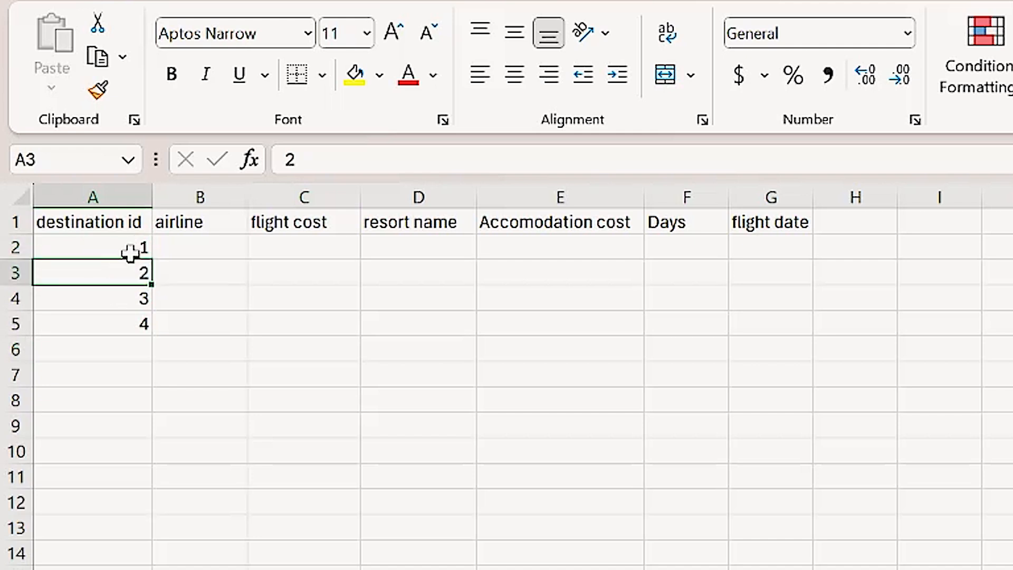
pyautogui.click(122, 298)
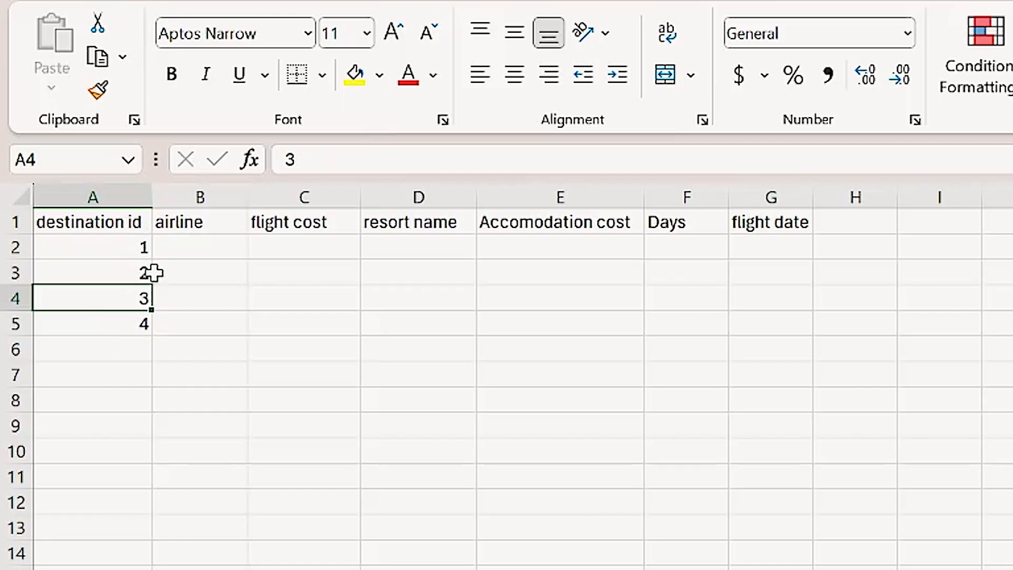
pyautogui.click(141, 323)
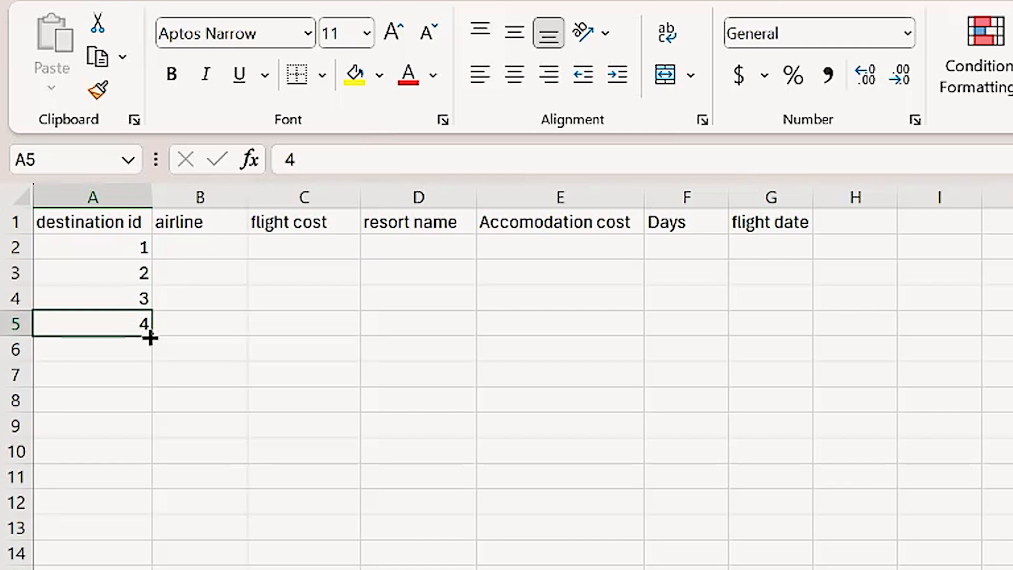
pyautogui.moveTo(150, 339); pyautogui.dragTo(144, 569)
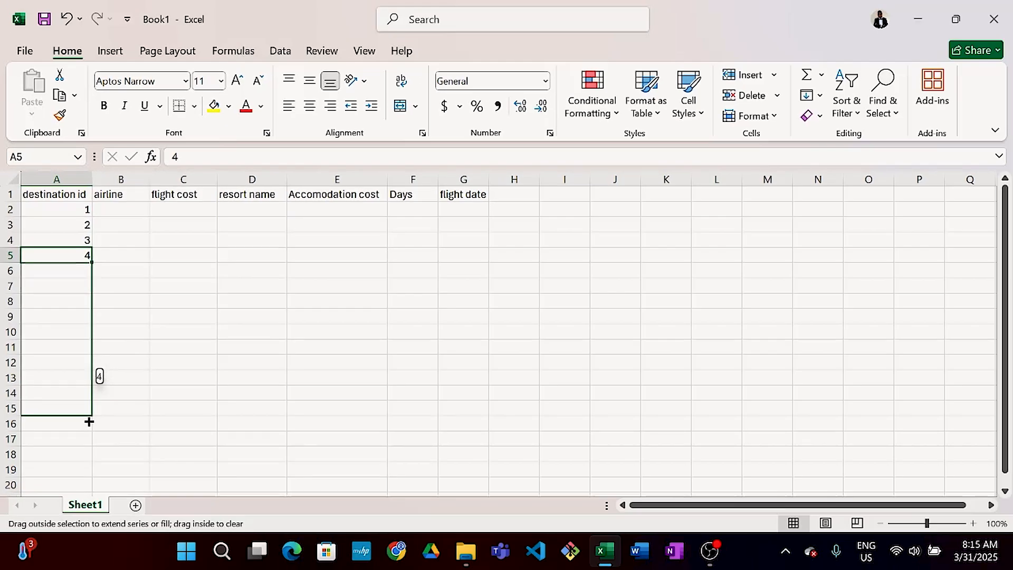
pyautogui.moveTo(89, 422); pyautogui.dragTo(90, 421)
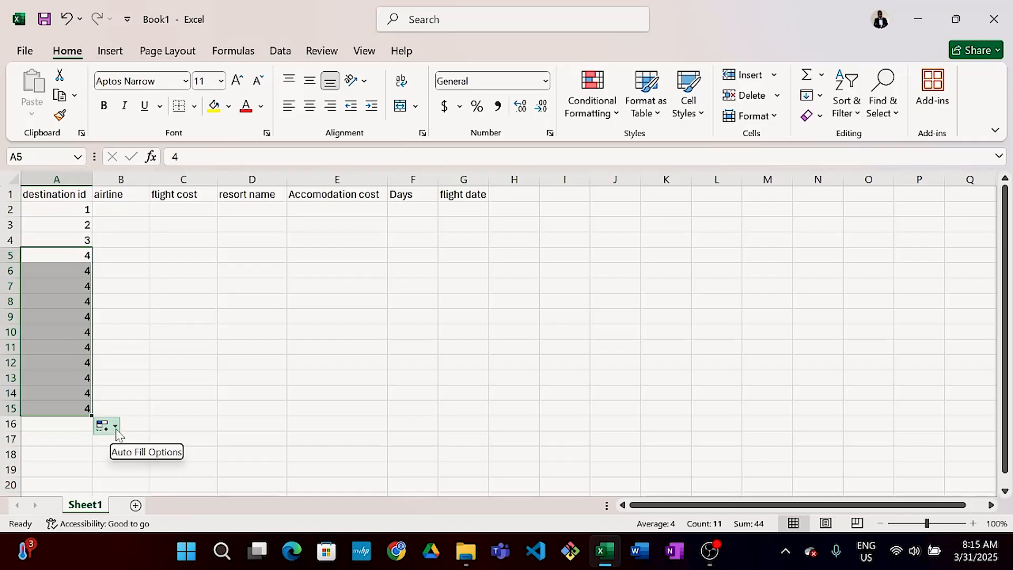
pyautogui.click(115, 428)
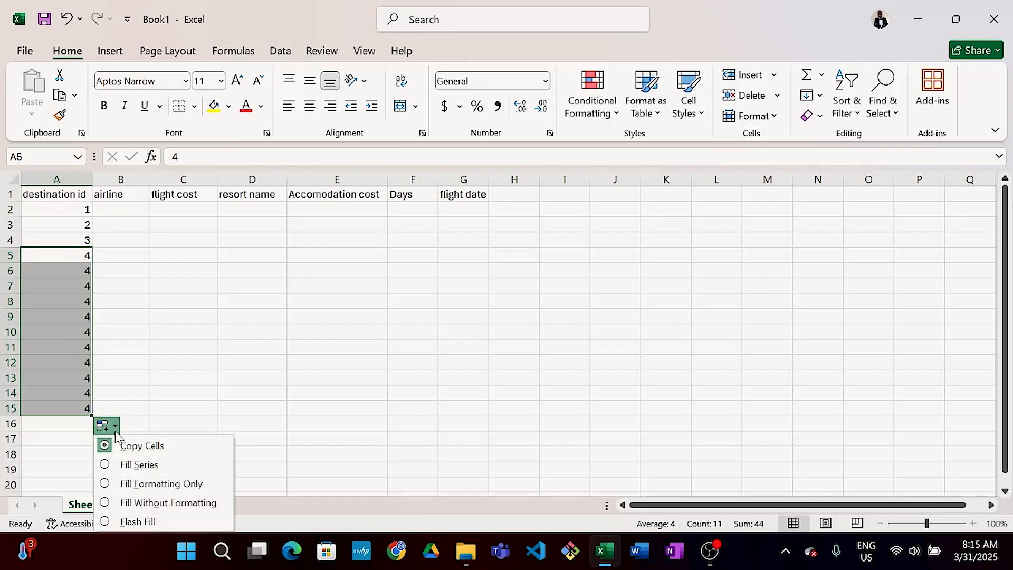
pyautogui.click(120, 464)
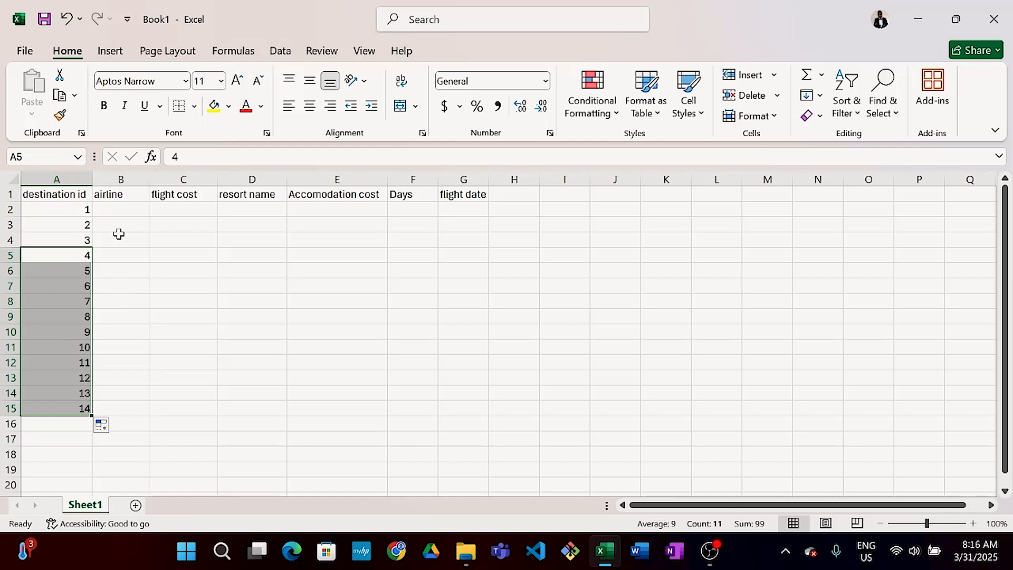
# Enter the airline vietnam in cell B2 and the flight cost 800 in cell C2
pyautogui.click(118, 210)
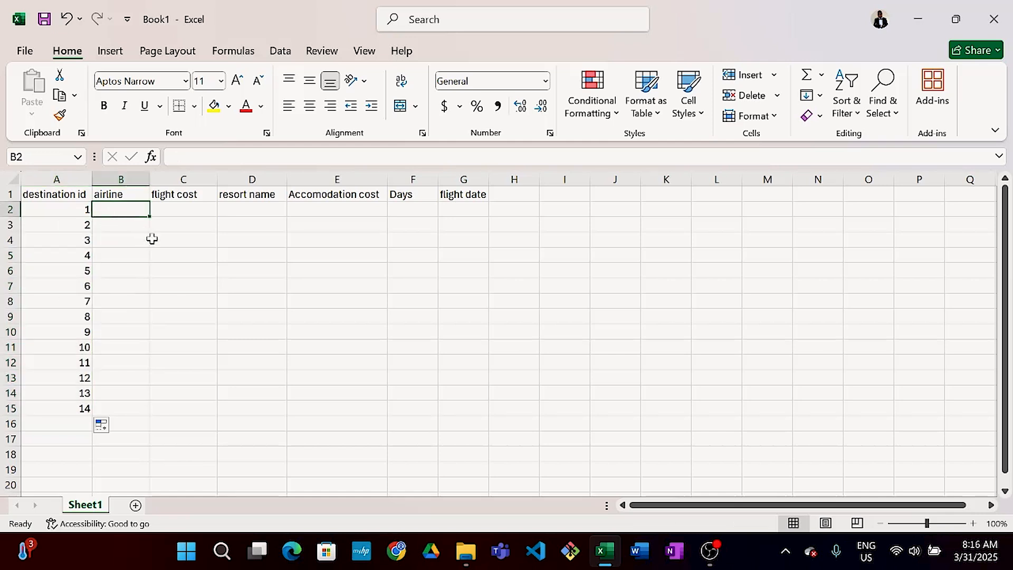
pyautogui.write('vie')
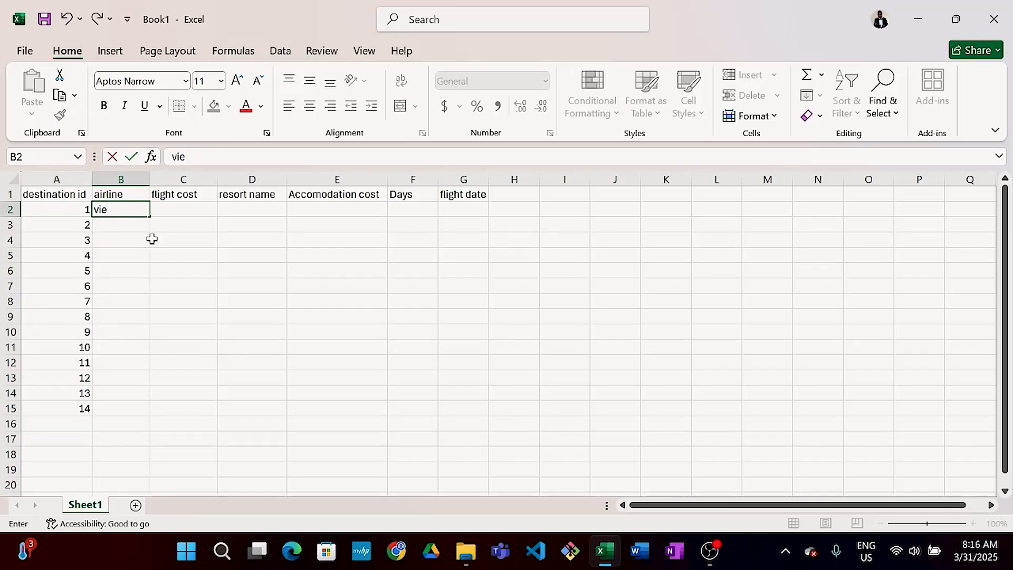
pyautogui.write('tnam')
pyautogui.press('Tab')
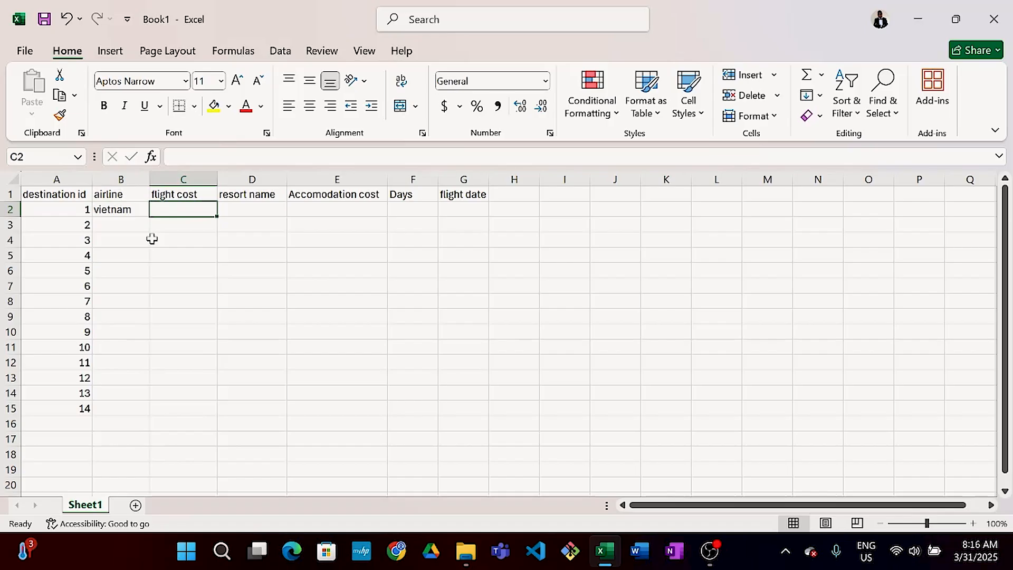
pyautogui.write('800')
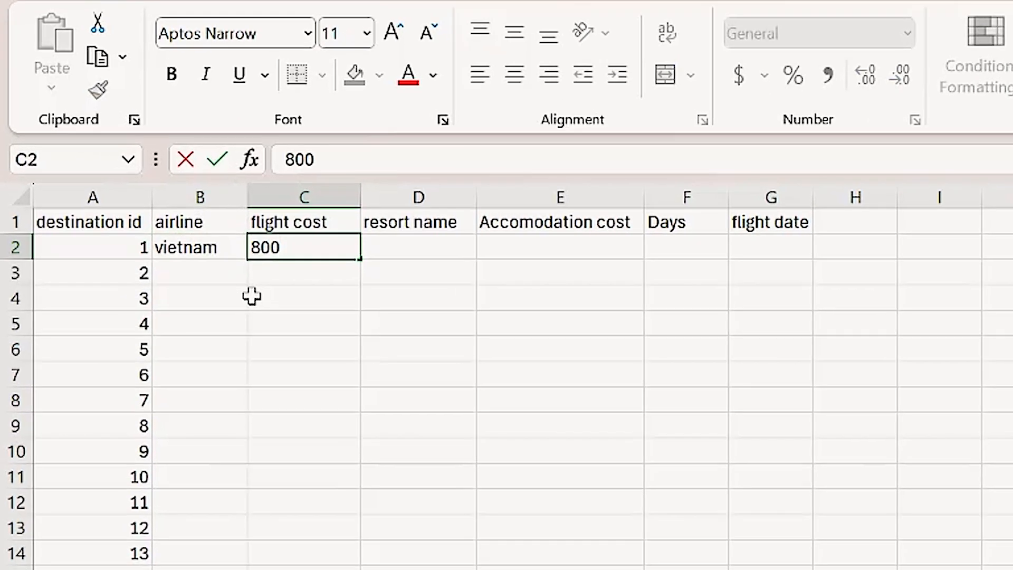
pyautogui.press('Tab')
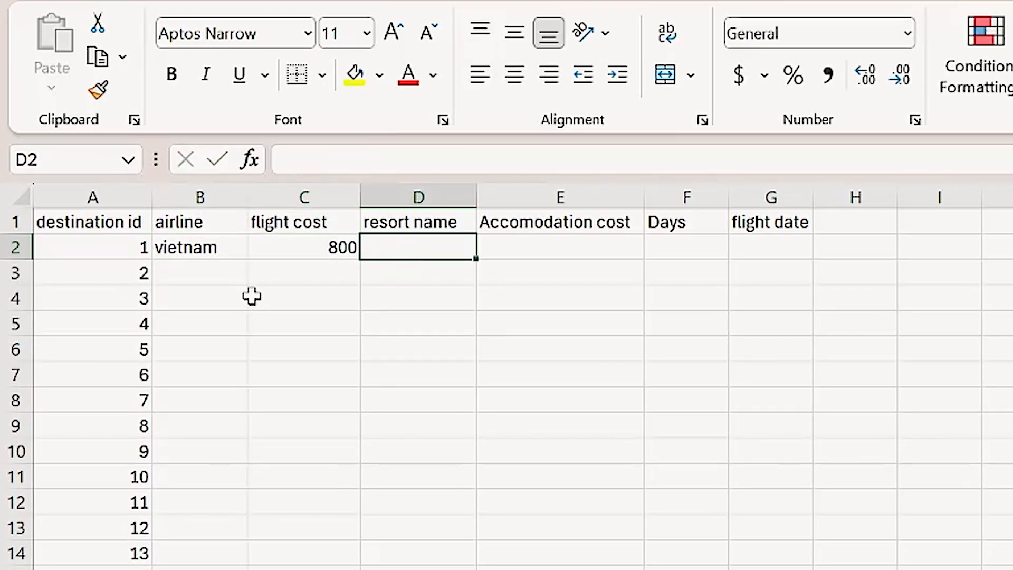
# Enter the resort name Novotel La Long Bay in cell D2
pyautogui.write('Novo')
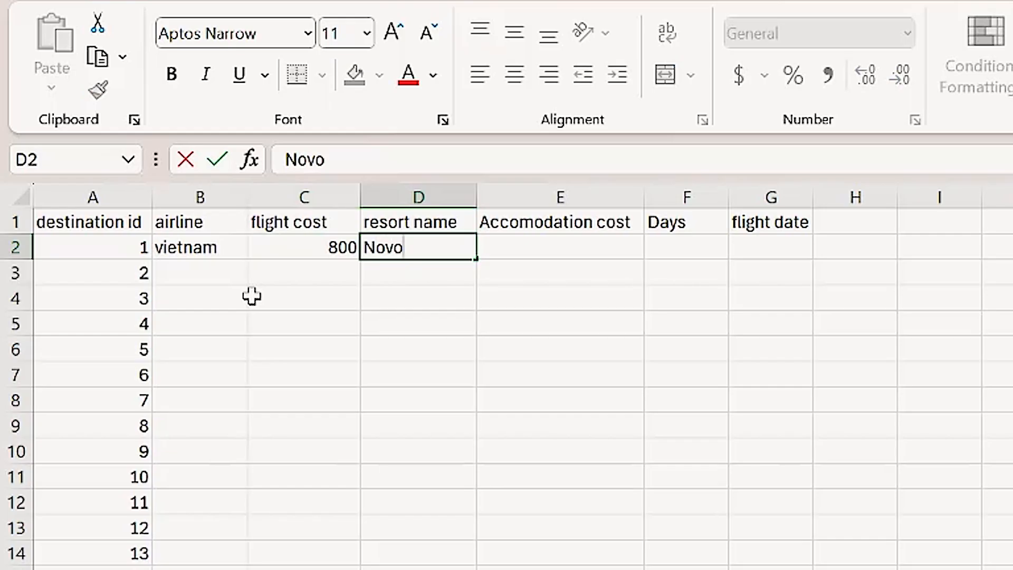
pyautogui.write('tel L')
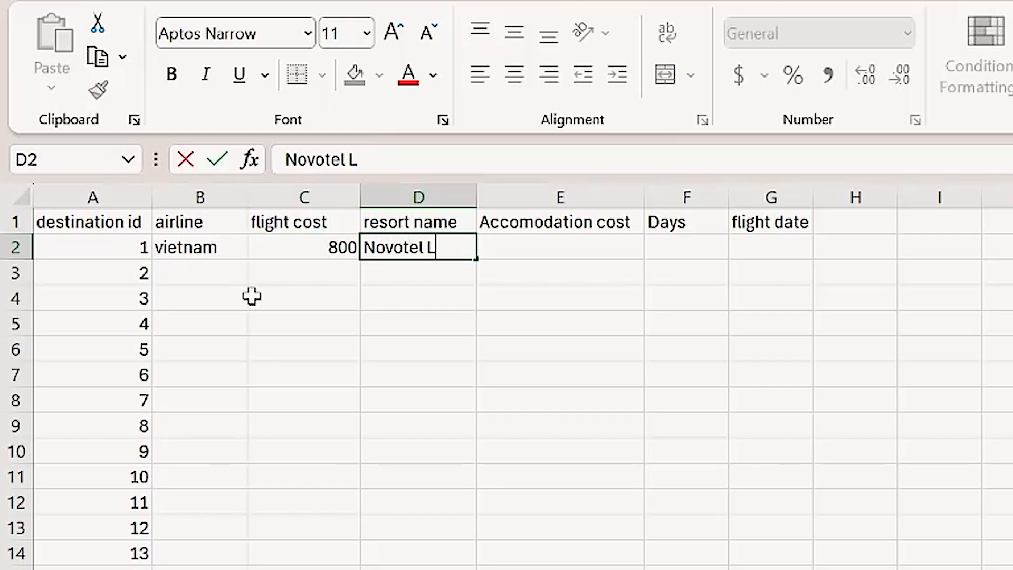
pyautogui.write('a Lon')
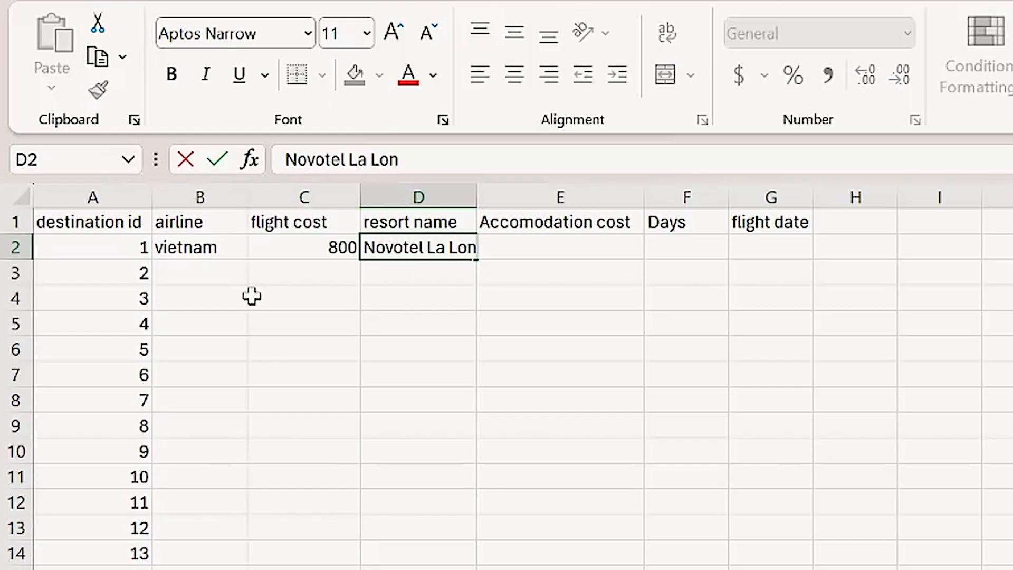
pyautogui.write('g Bay')
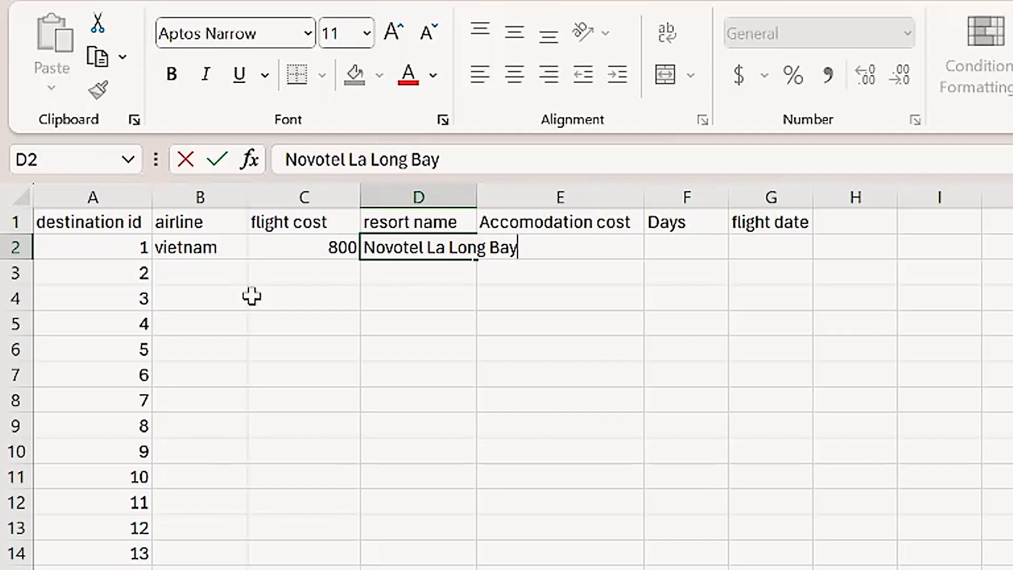
pyautogui.press('Tab')
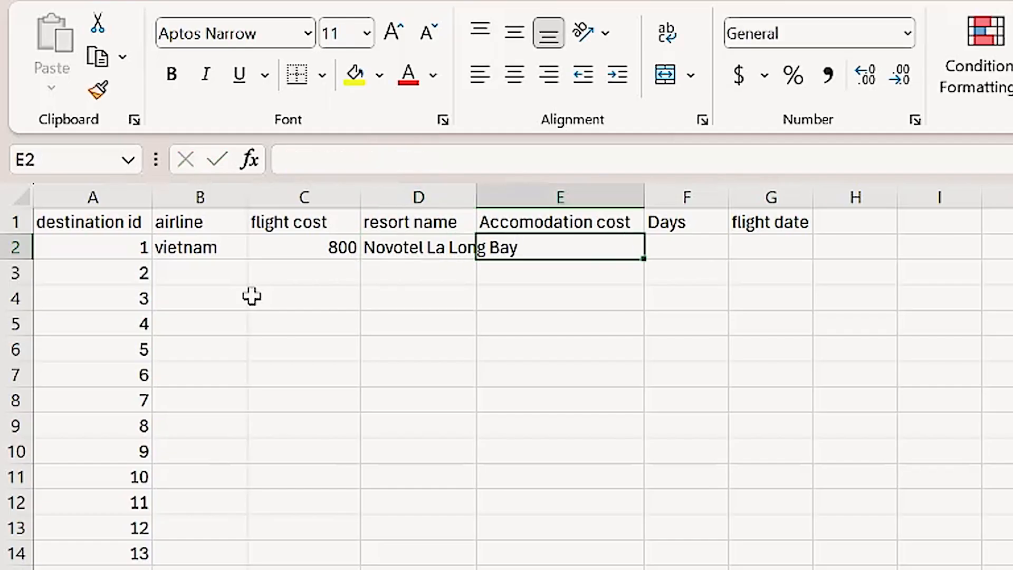
# Complete row 2 with accommodation cost 200, 5 days and flight date 4/4/2025 in cells E2 to G2
pyautogui.write('200')
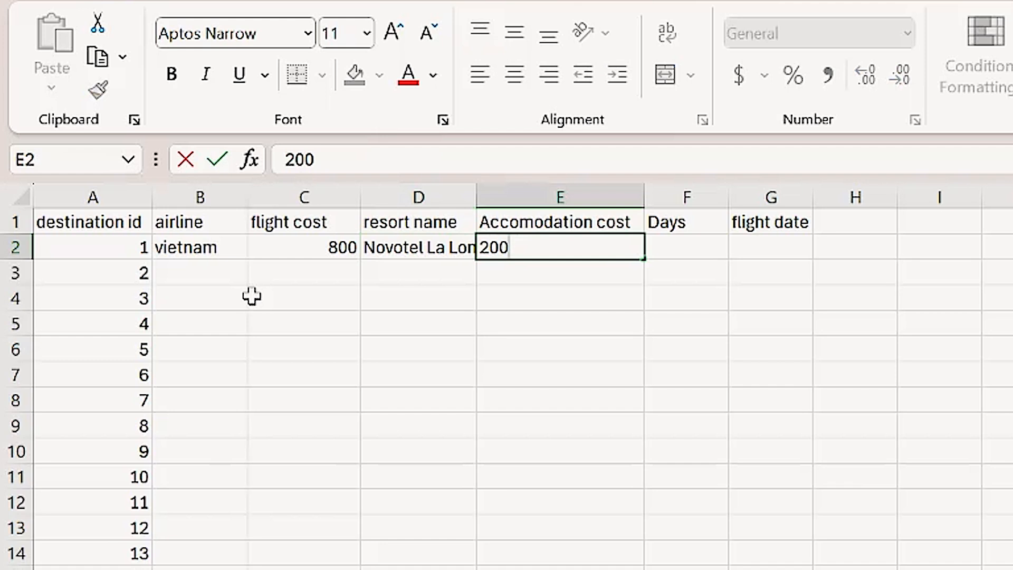
pyautogui.press('Tab')
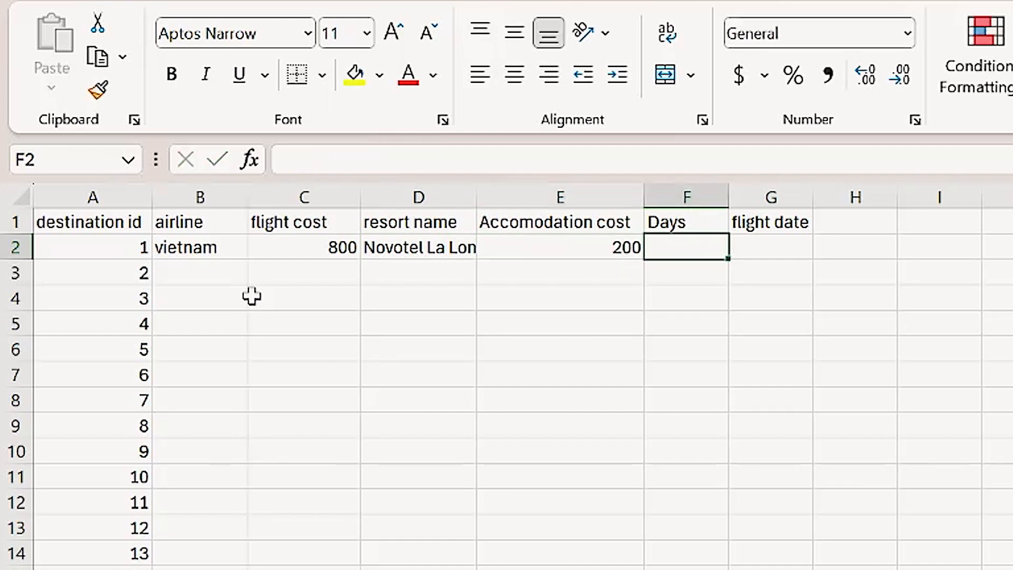
pyautogui.write('5')
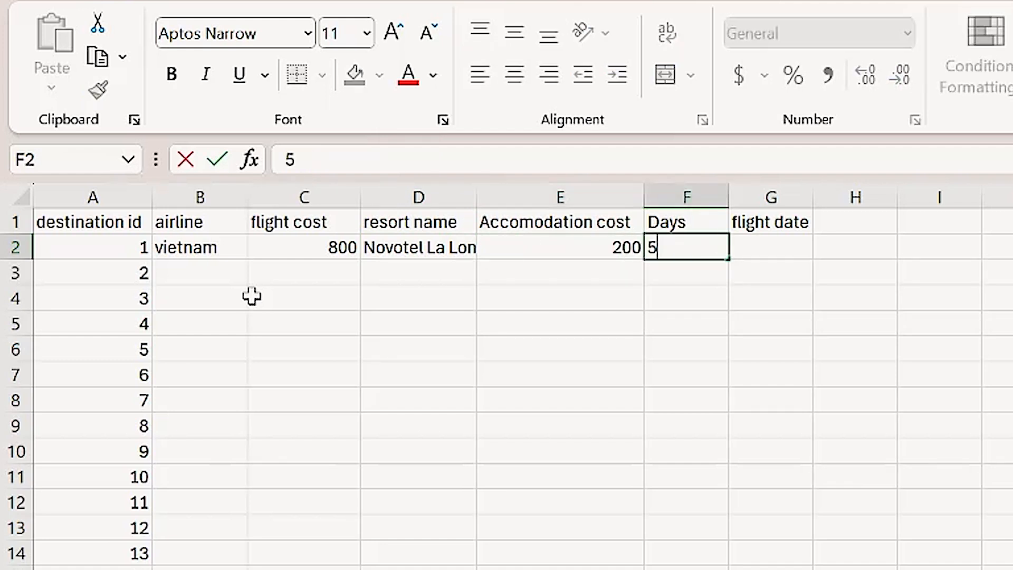
pyautogui.press('Tab')
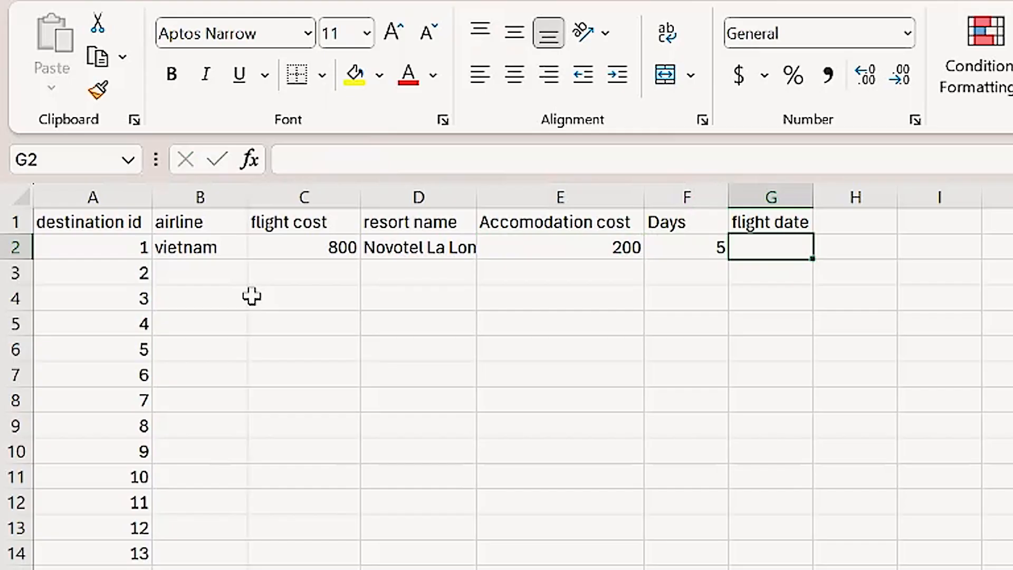
pyautogui.write('4/')
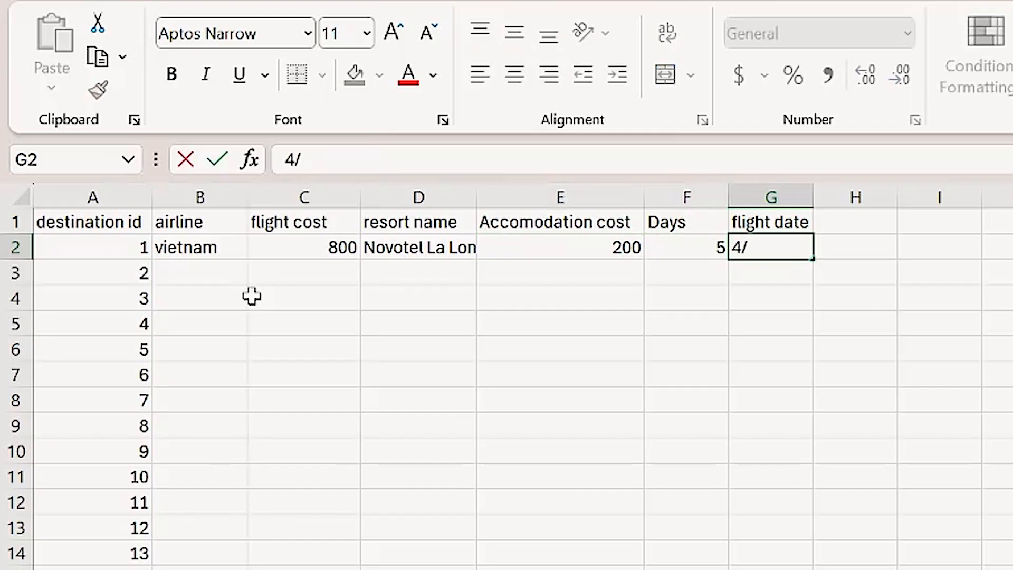
pyautogui.write('4/2025')
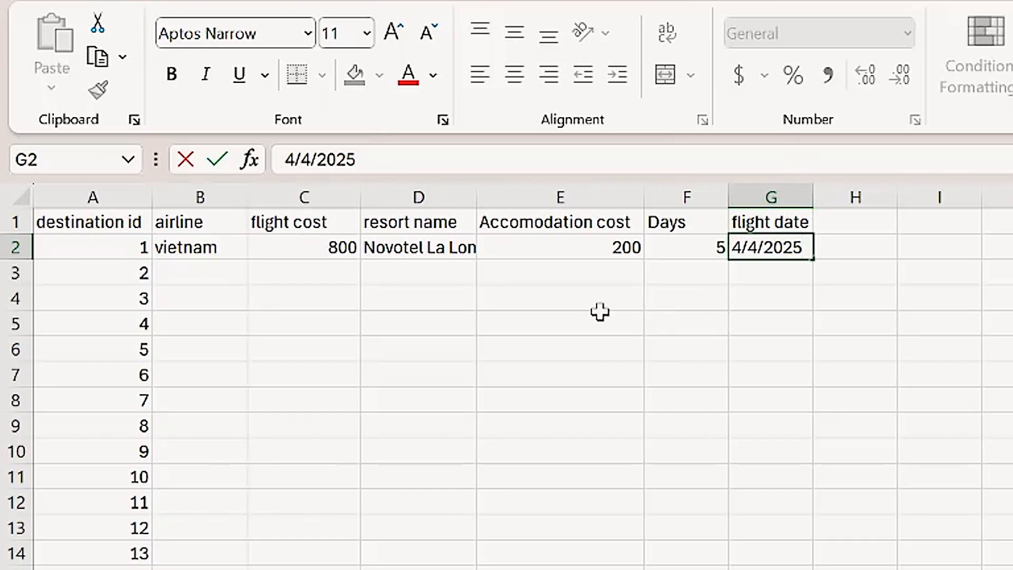
# Enter the airline Aegean in cell B3 and the flight cost 1200 in cell C3
pyautogui.click(226, 274)
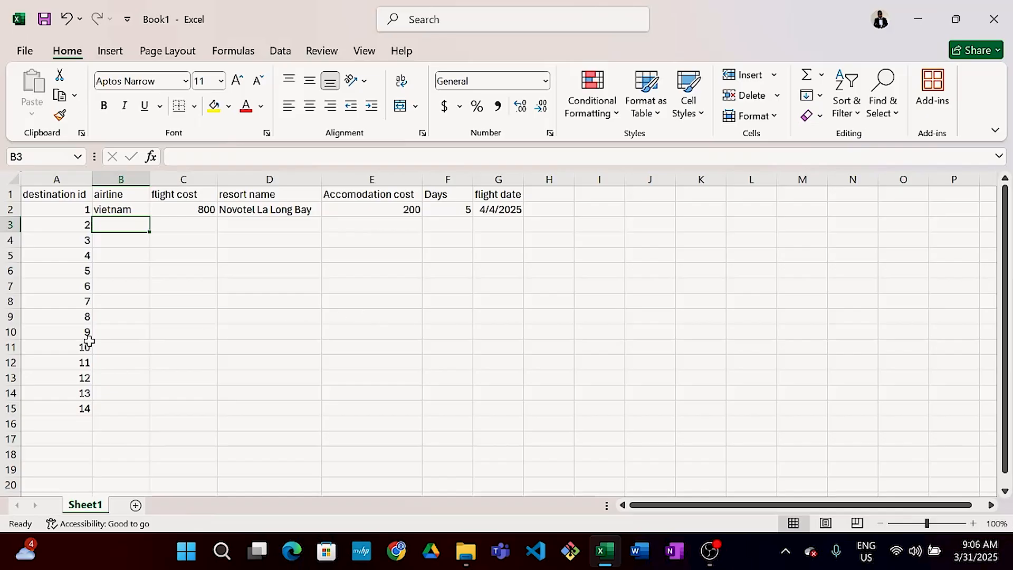
pyautogui.write('A')
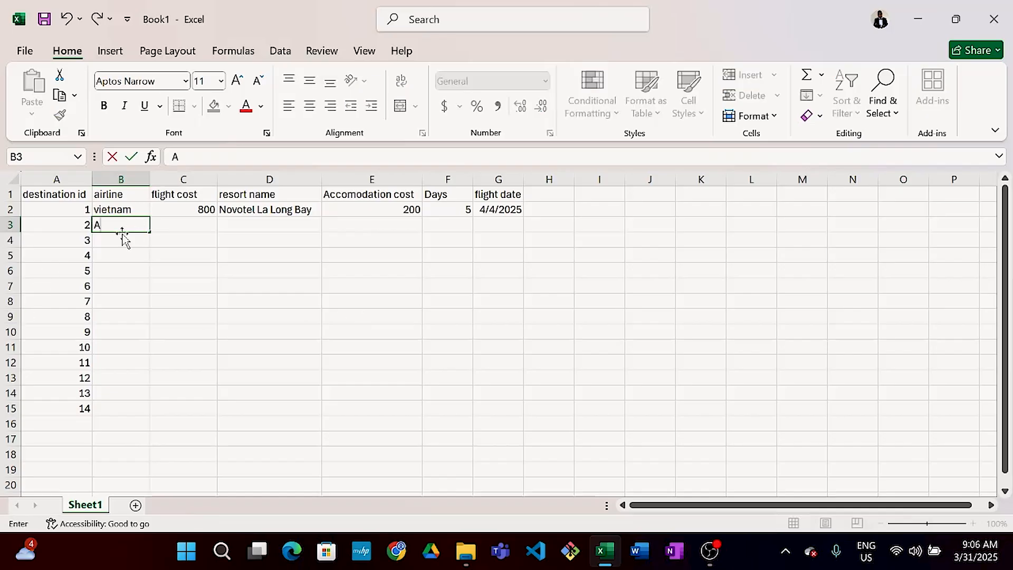
pyautogui.write('egean')
pyautogui.press('Tab')
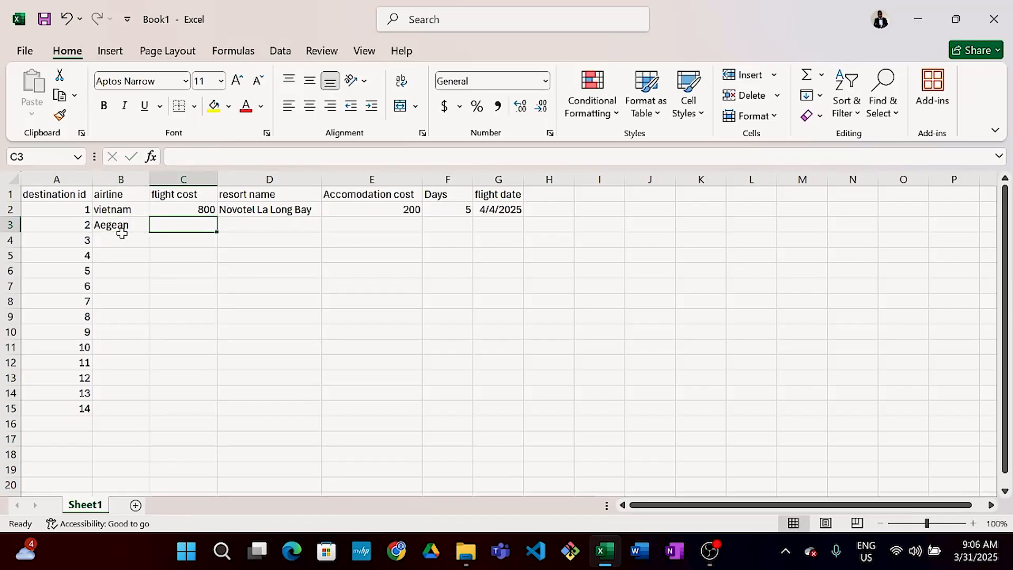
pyautogui.write('1200')
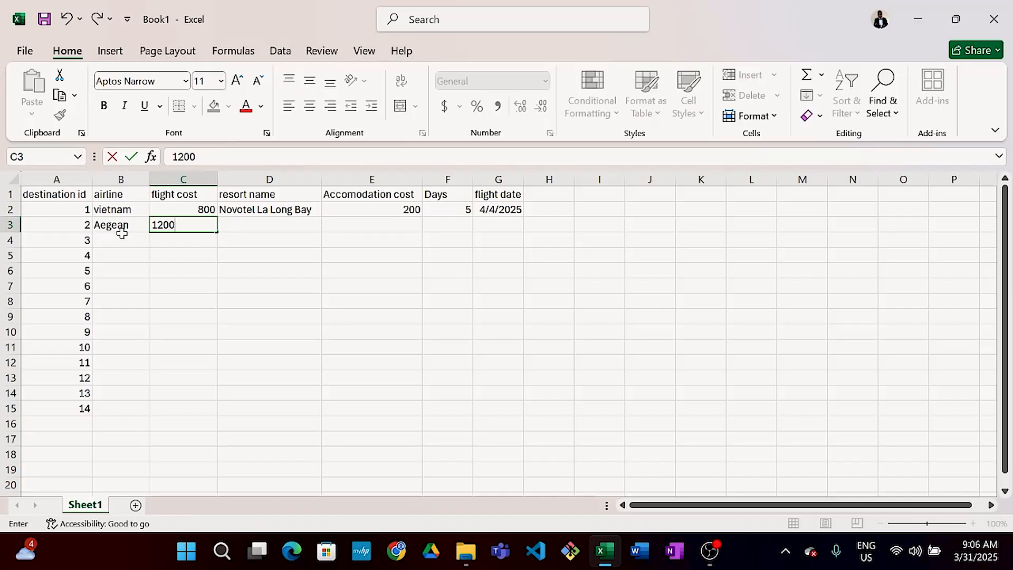
pyautogui.press('Tab')
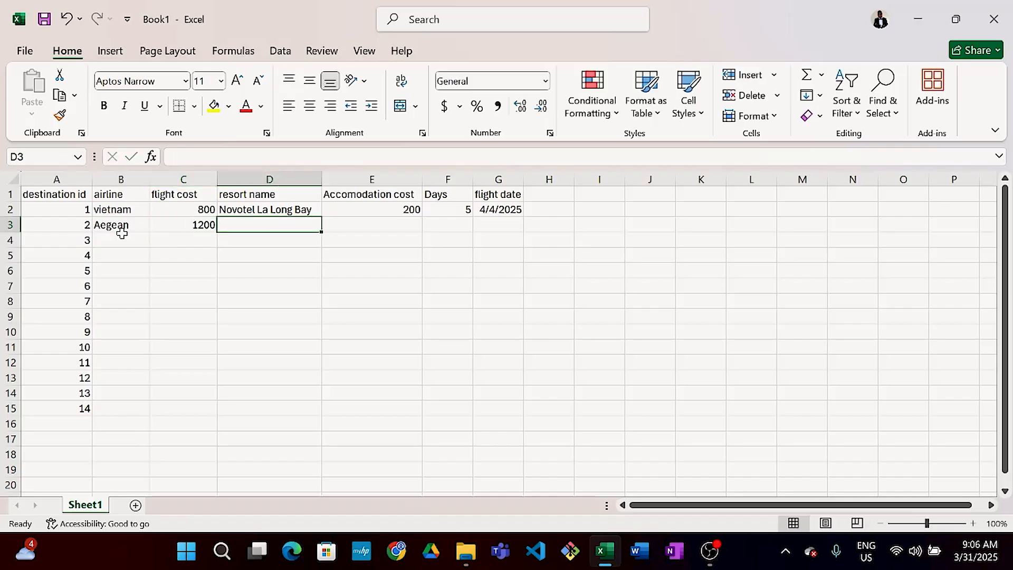
# Enter the resort name Santorini Palace in cell D3 and complete row 3 with accommodation cost 300, 7 days and flight date 15/4/2025
pyautogui.write('Sa')
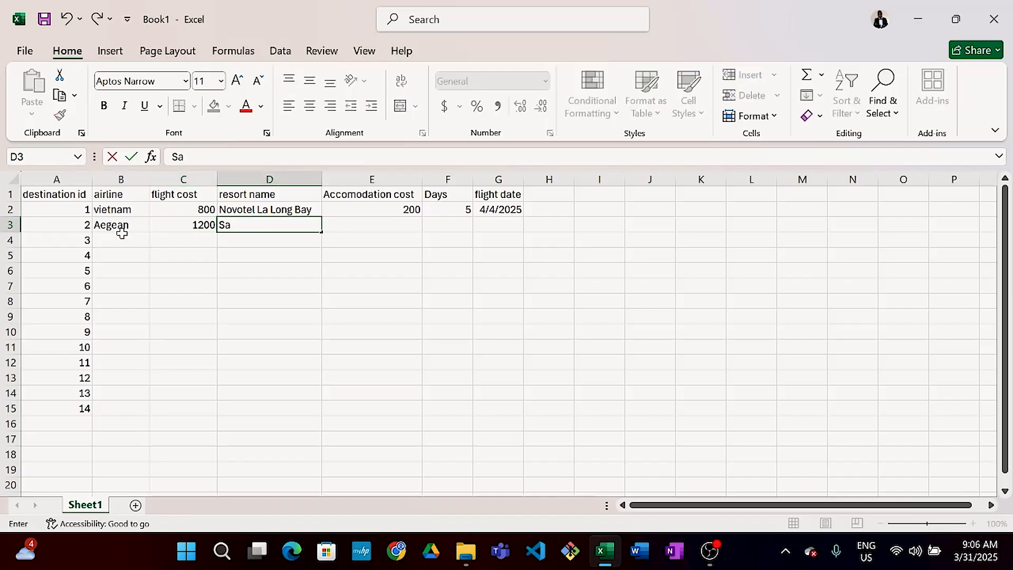
pyautogui.write('notinini')
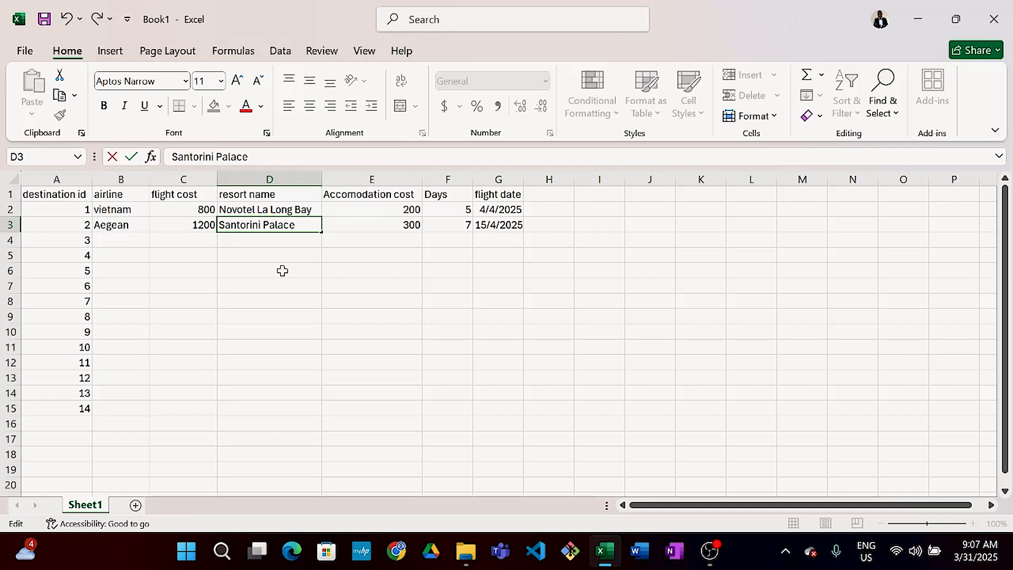
pyautogui.click(286, 271)
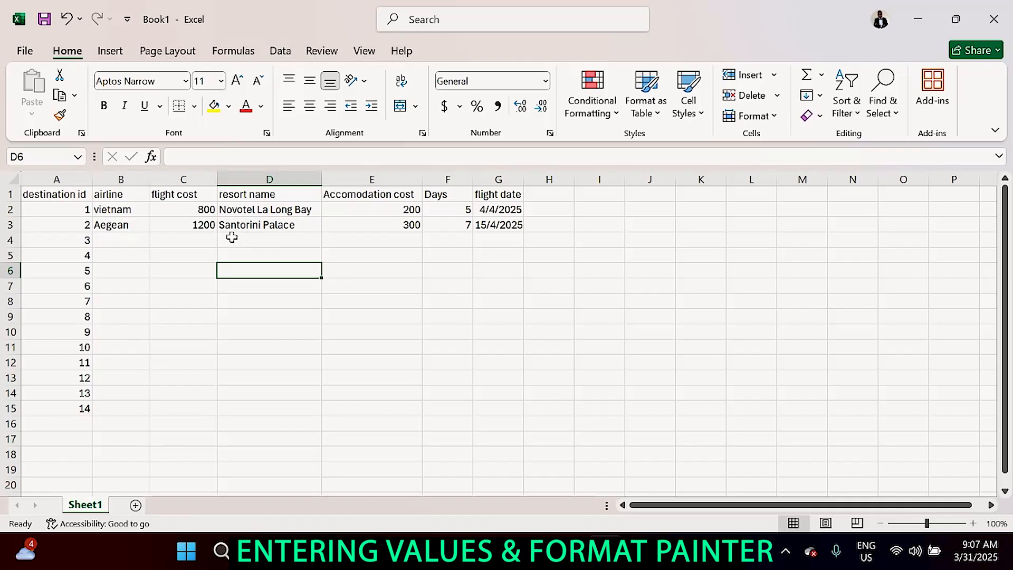
# Add a dollar sign to the flight cost in cell C2 so it reads $800
pyautogui.click(206, 211)
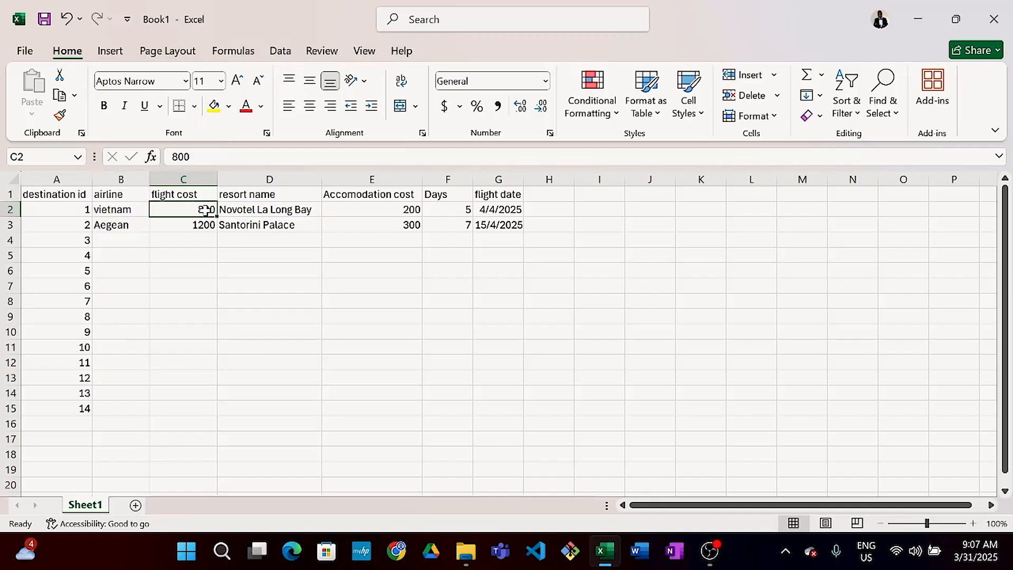
pyautogui.doubleClick(206, 210)
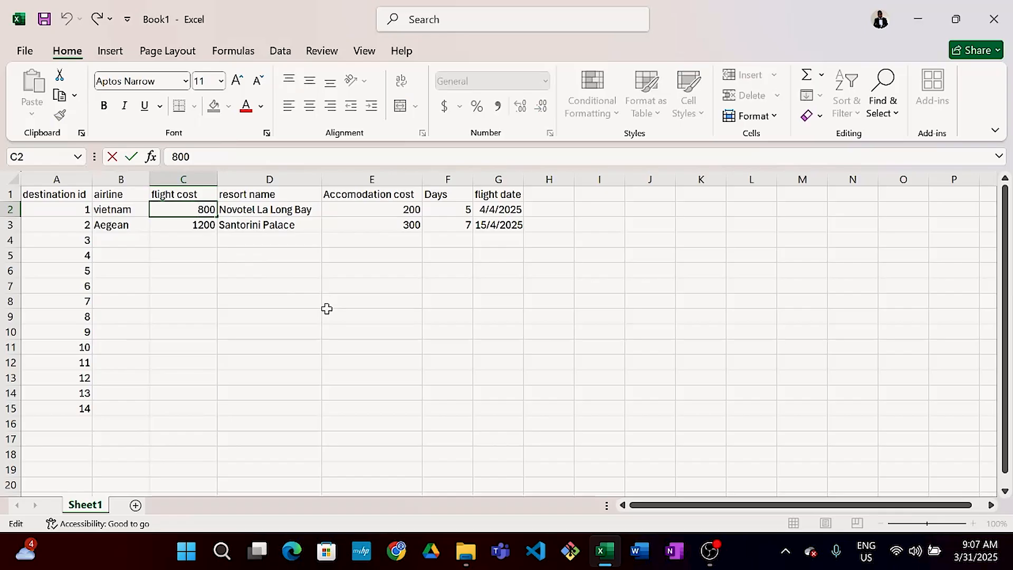
pyautogui.write('$')
pyautogui.click(181, 226)
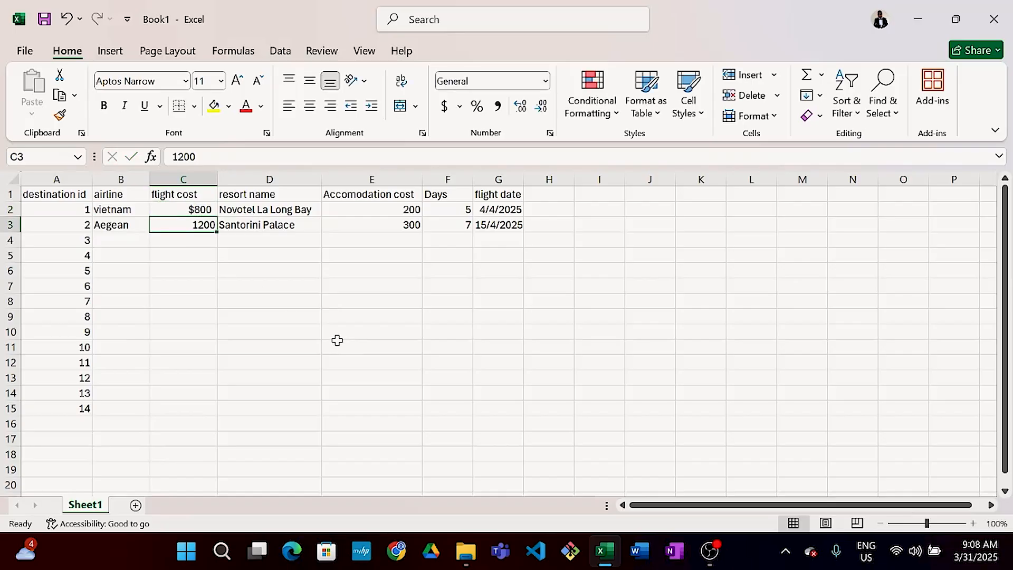
# Copy the currency format of cell C2 onto the flight cost in cell C3 with Format Painter
pyautogui.click(194, 209)
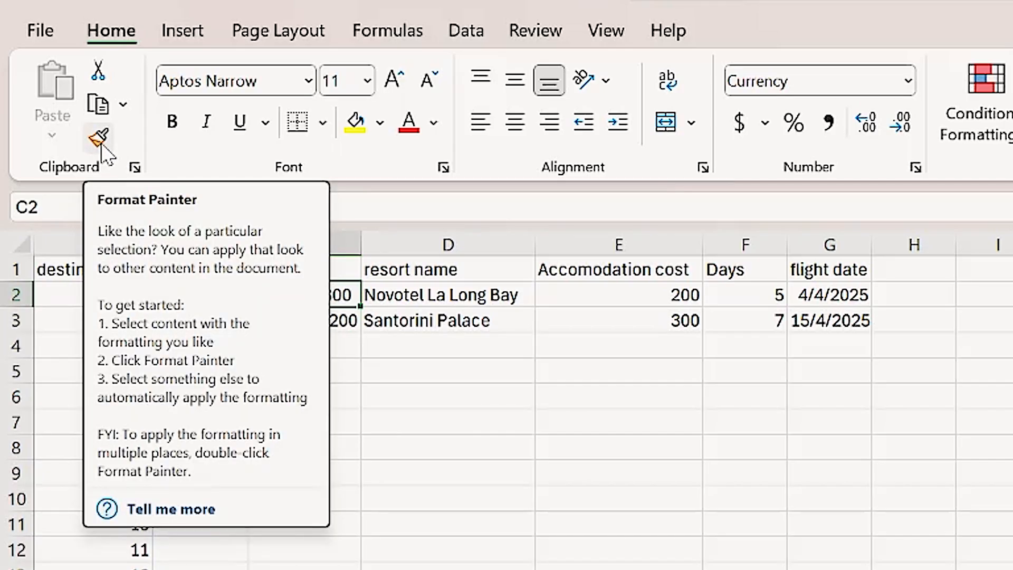
pyautogui.click(100, 144)
pyautogui.click(99, 141)
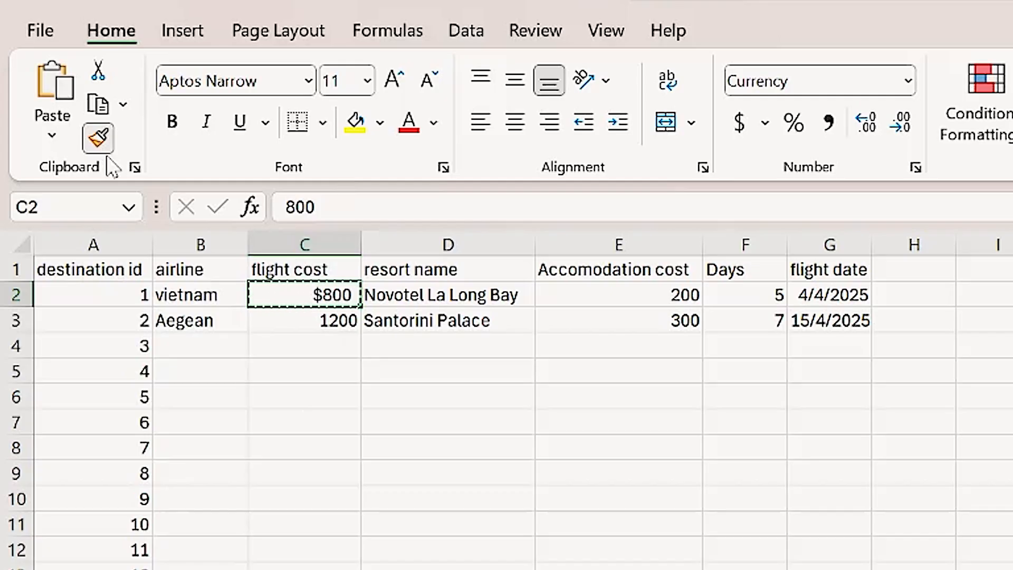
pyautogui.click(322, 320)
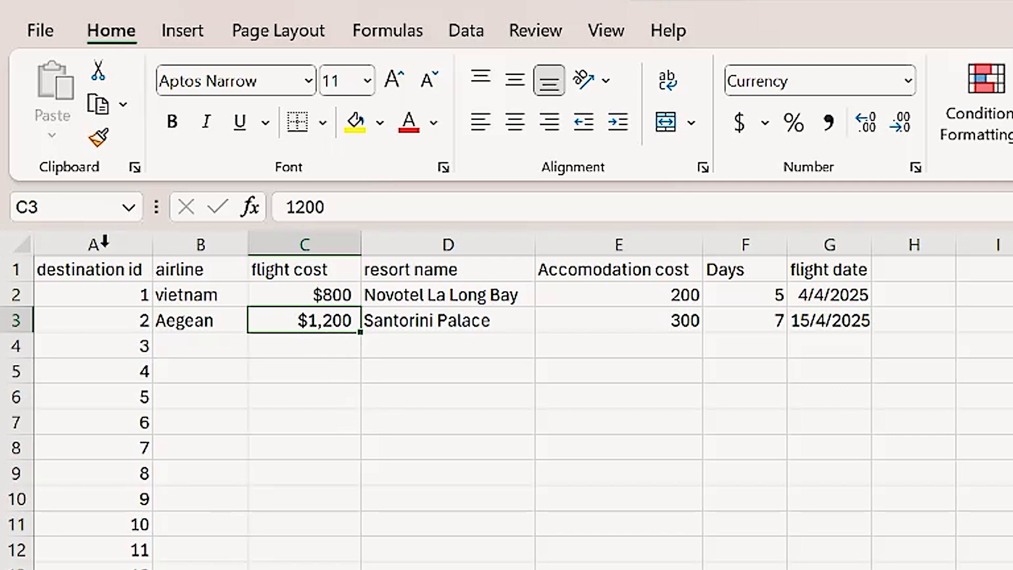
# Apply the currency format of cell C3 to the accommodation costs in cells E2 to E3 with Format Painter
pyautogui.click(98, 142)
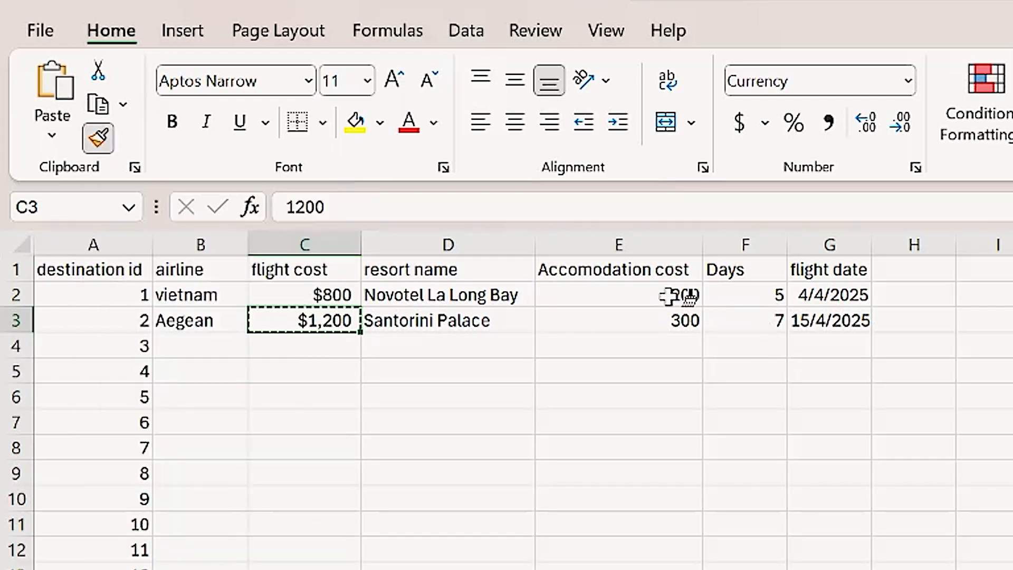
pyautogui.moveTo(668, 297); pyautogui.dragTo(671, 331)
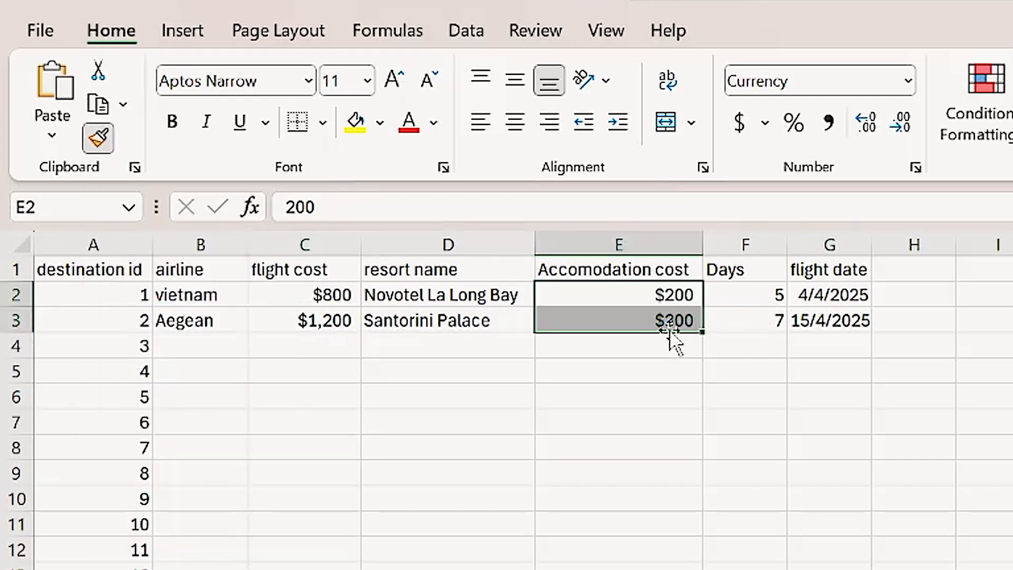
pyautogui.click(661, 413)
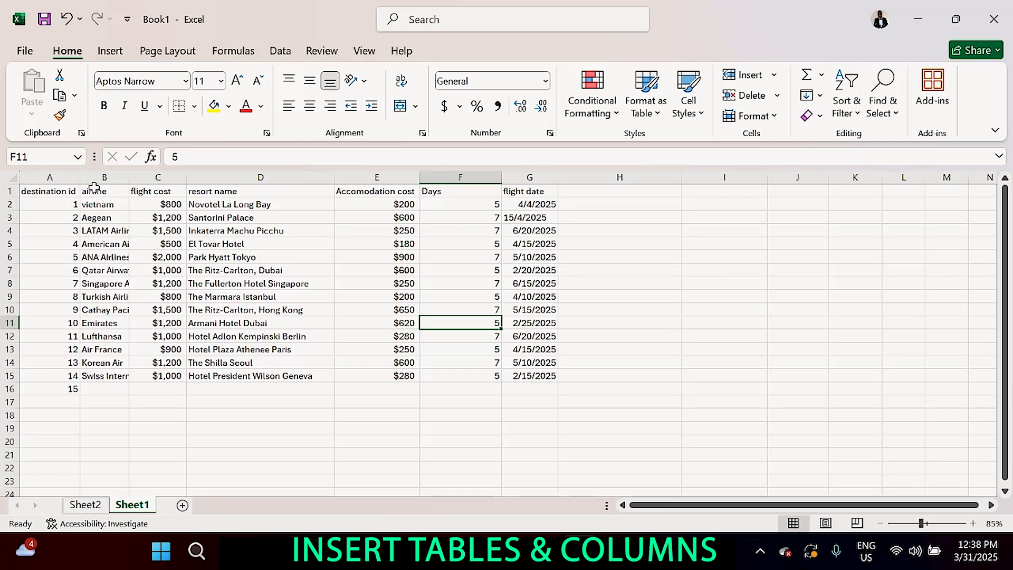
pyautogui.click(45, 21)
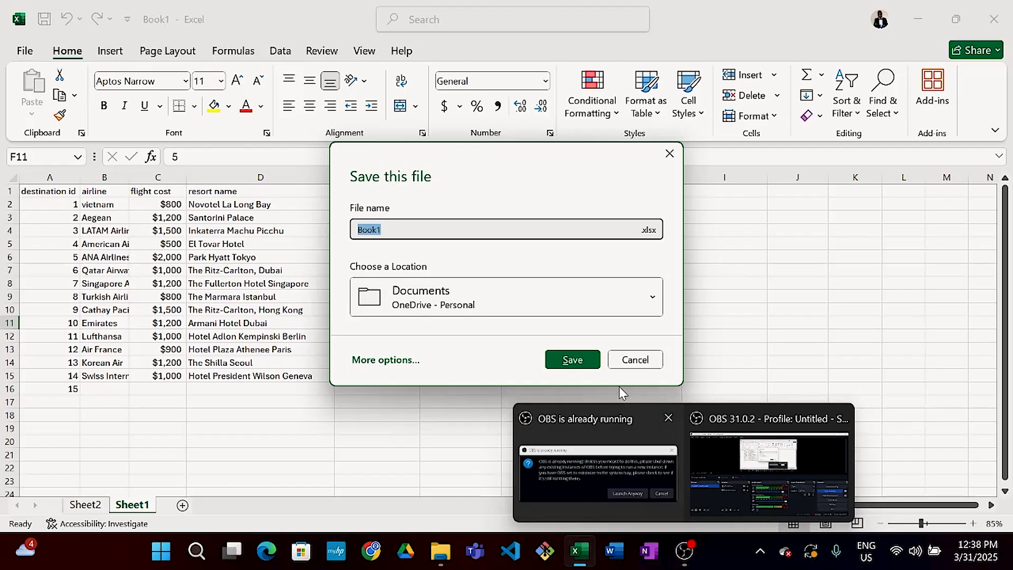
pyautogui.click(565, 359)
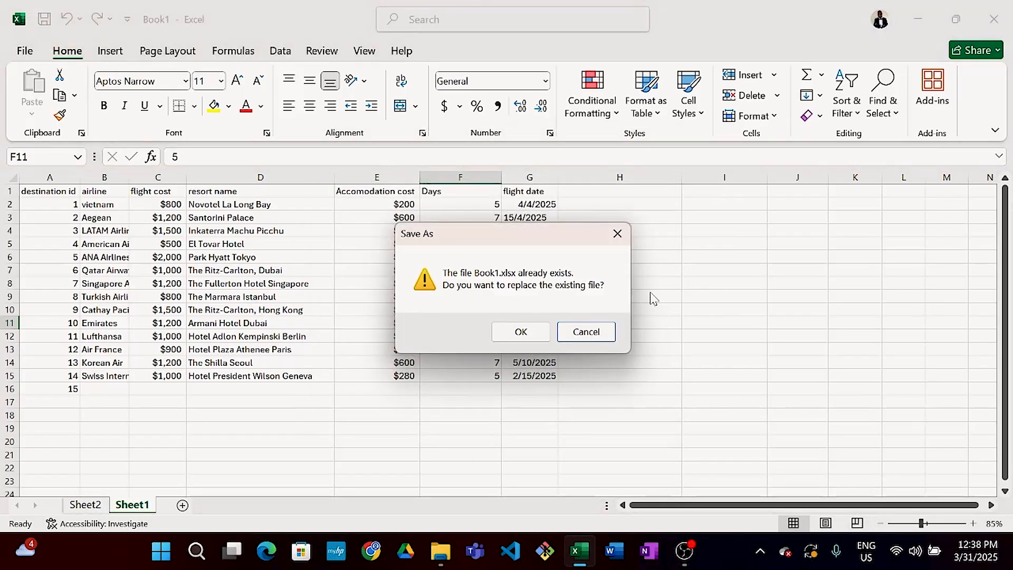
pyautogui.click(616, 237)
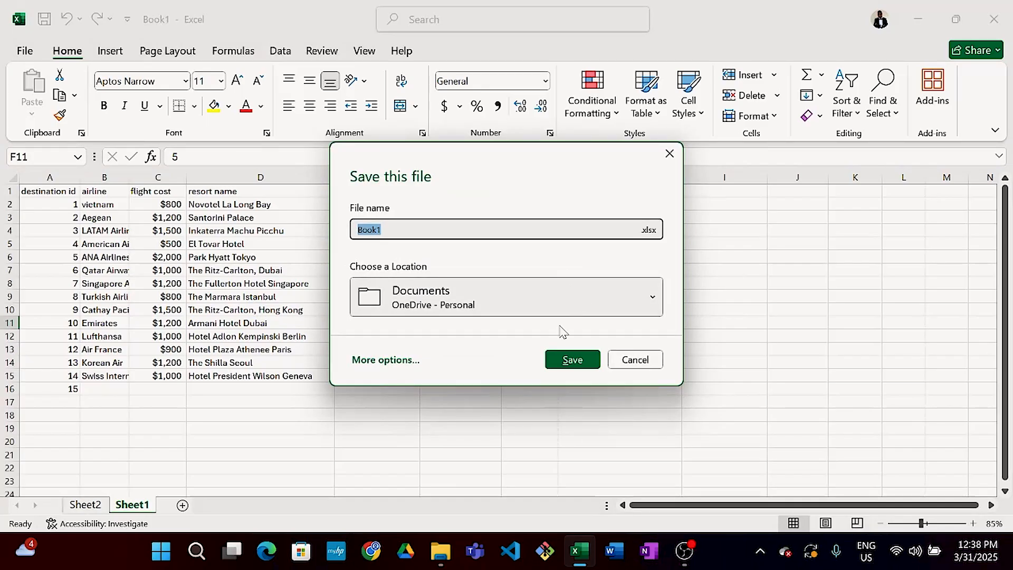
pyautogui.click(572, 360)
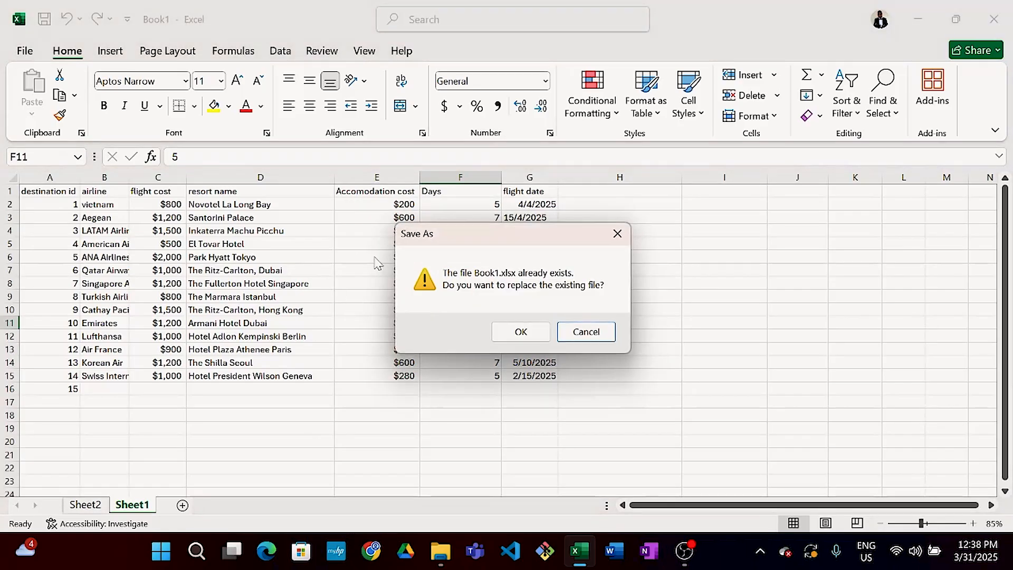
pyautogui.click(618, 233)
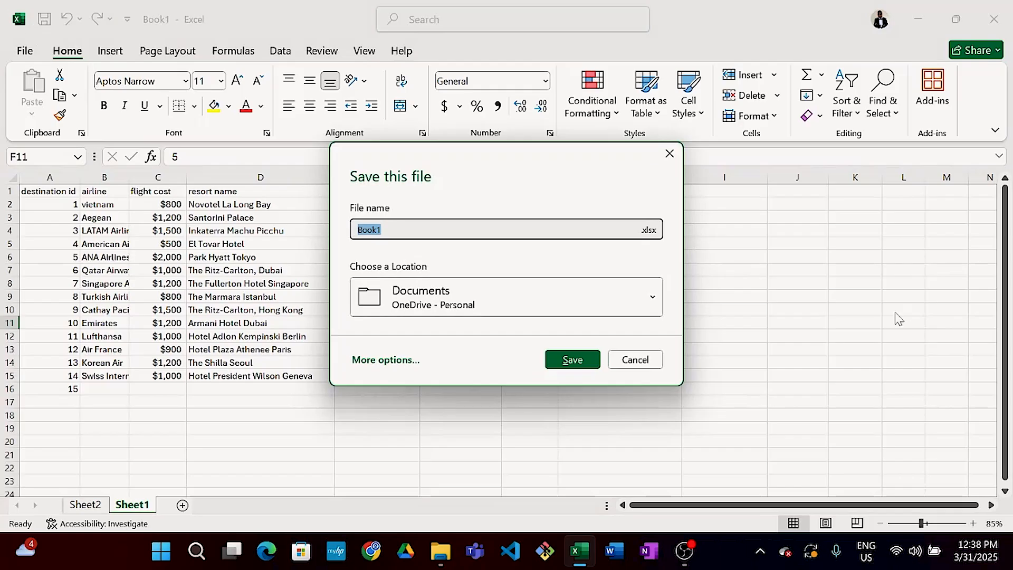
pyautogui.click(668, 154)
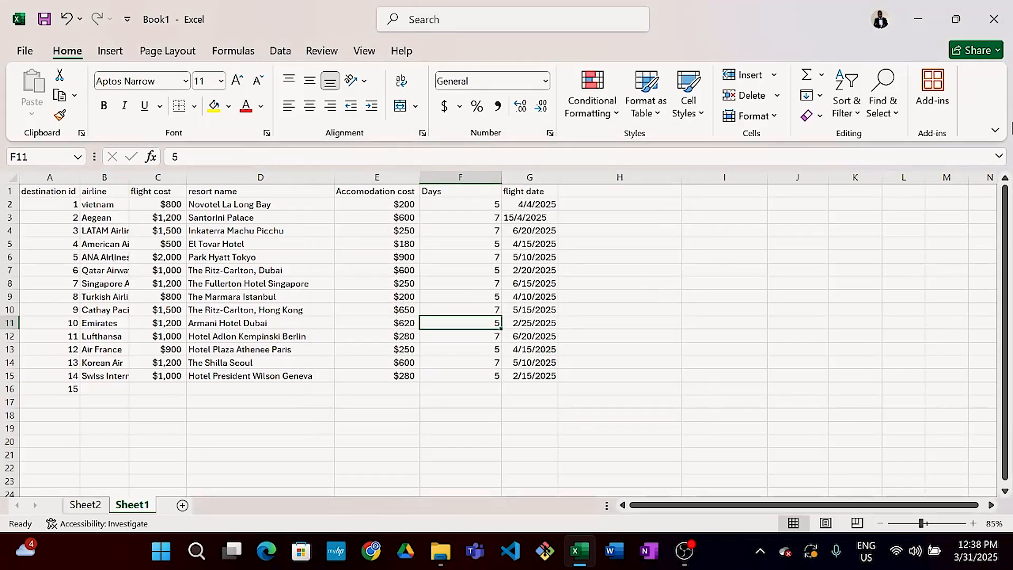
# Save the workbook to the Desktop folder under the file name travel bucket list
pyautogui.click(25, 51)
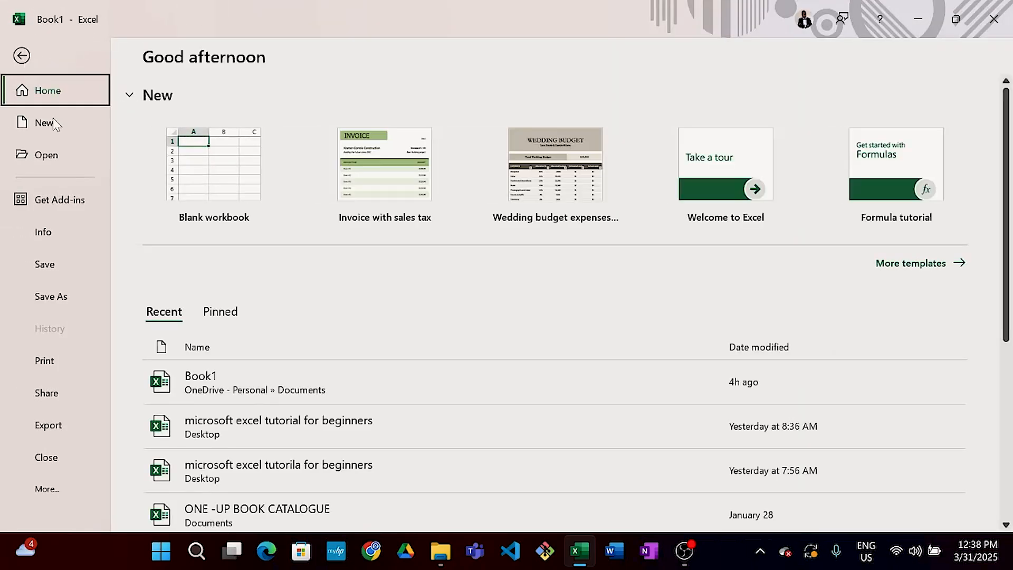
pyautogui.click(49, 299)
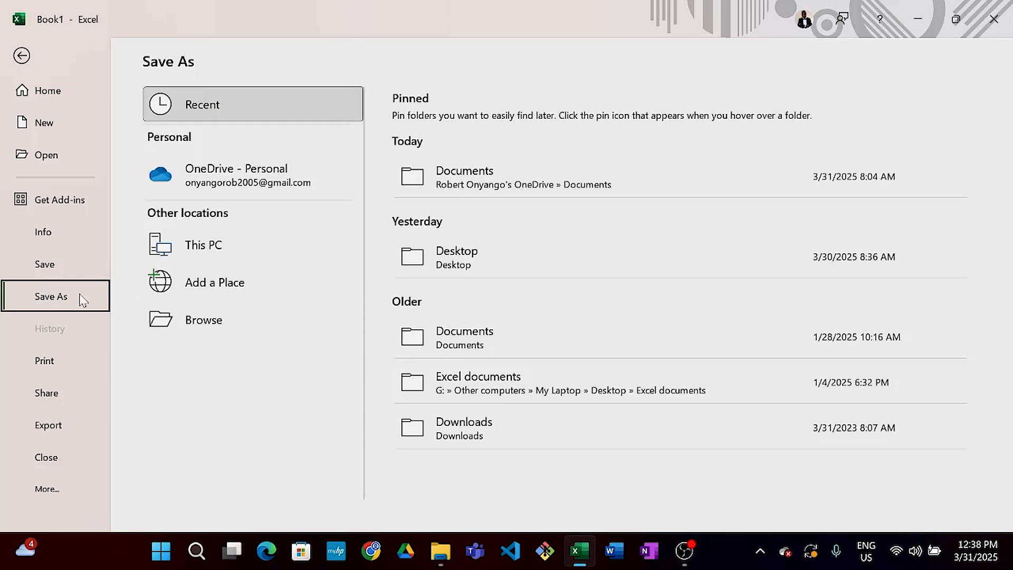
pyautogui.click(478, 269)
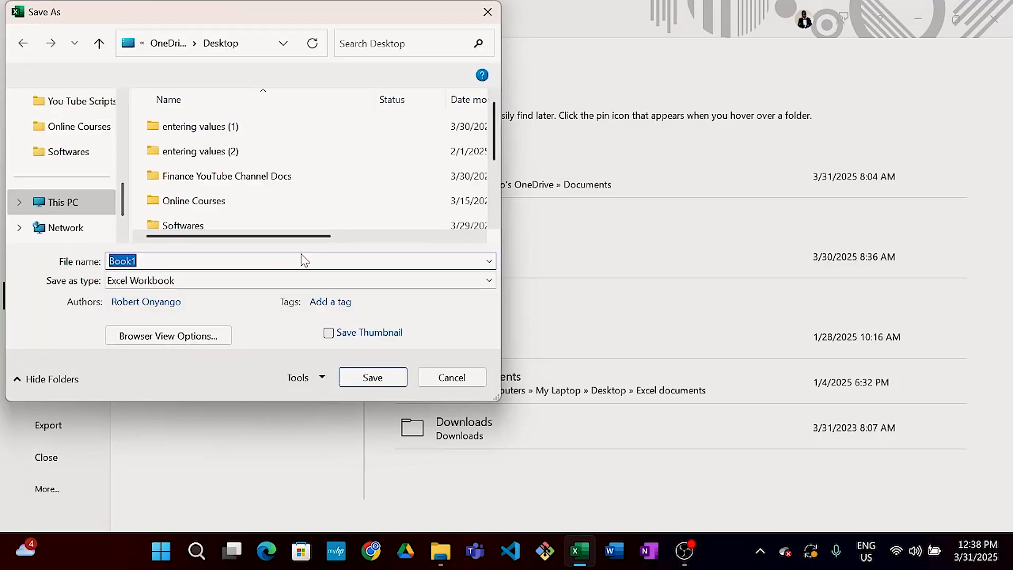
pyautogui.write('travel bucket list')
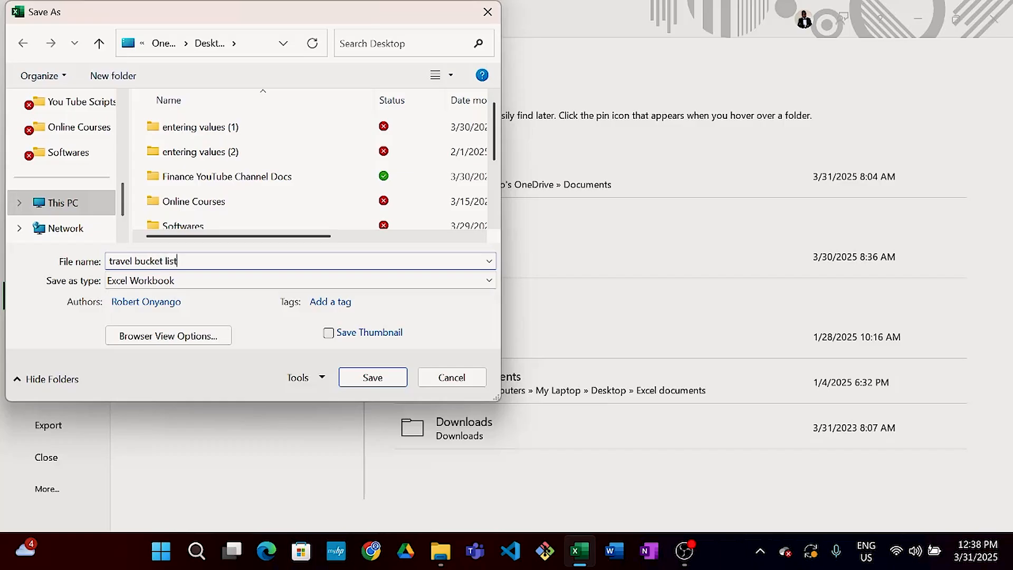
pyautogui.click(381, 378)
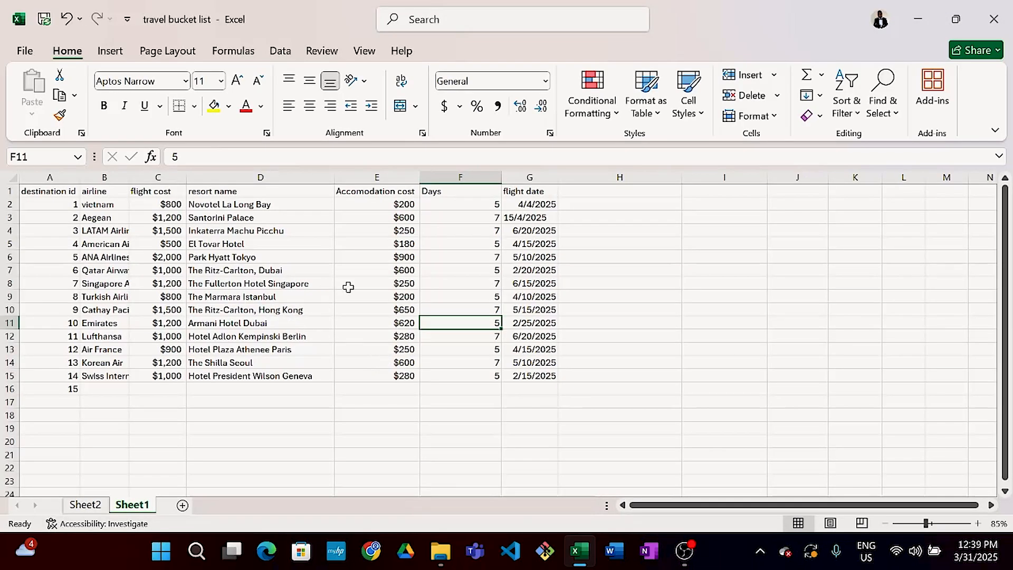
pyautogui.click(291, 278)
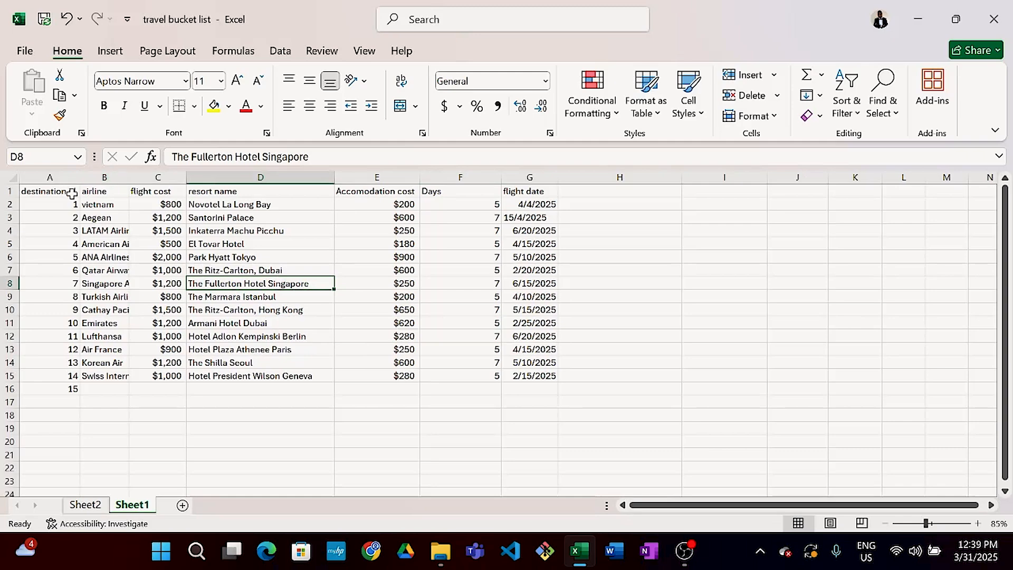
pyautogui.moveTo(60, 196); pyautogui.dragTo(290, 232)
pyautogui.moveTo(376, 362); pyautogui.dragTo(376, 349)
pyautogui.click(110, 51)
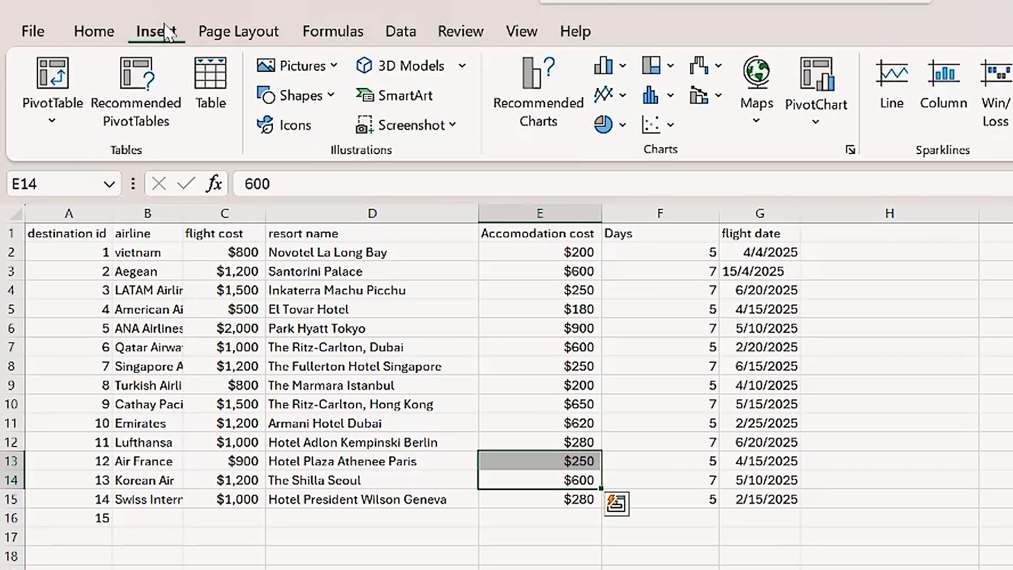
pyautogui.click(213, 82)
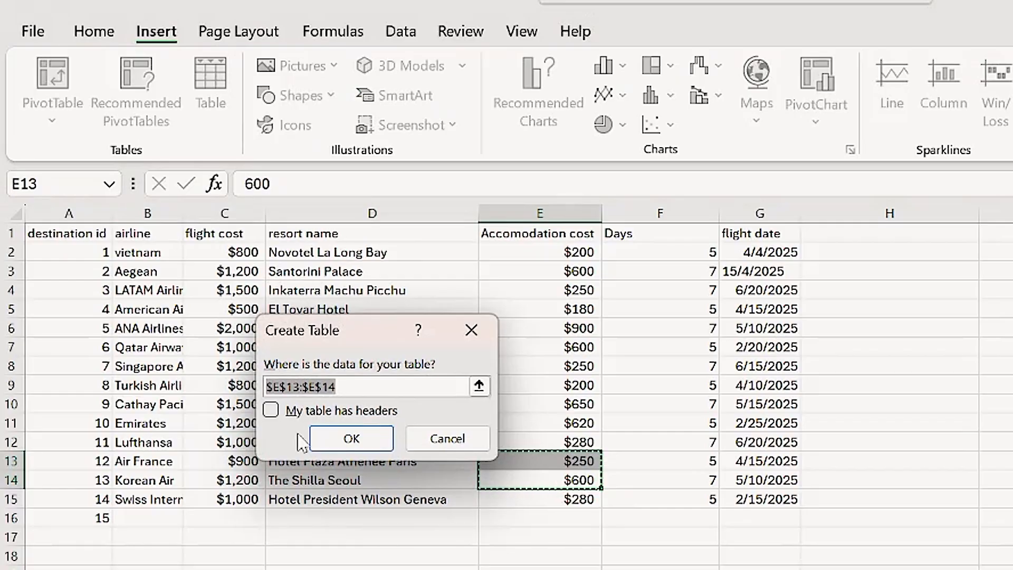
pyautogui.click(776, 423)
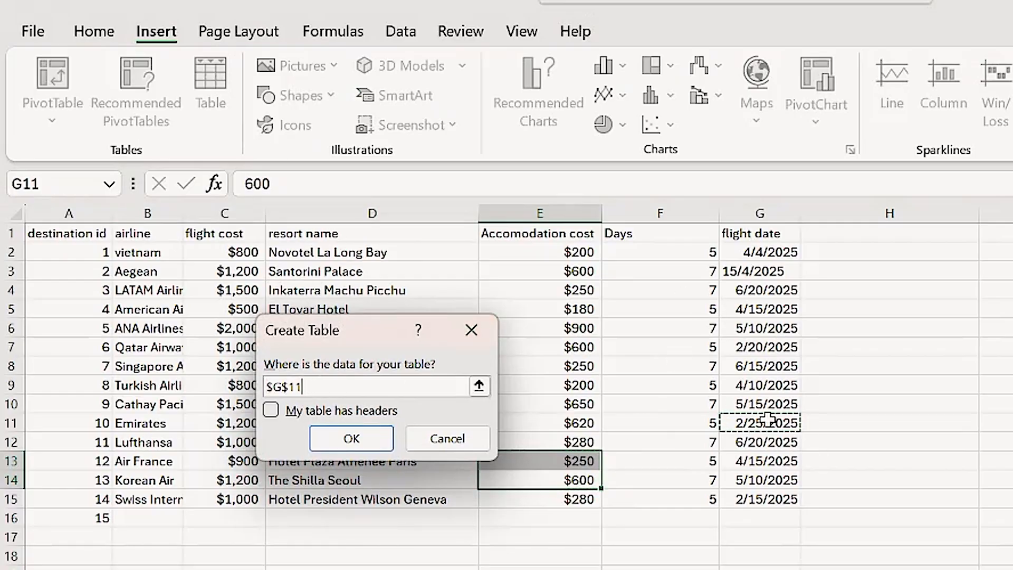
pyautogui.click(77, 249)
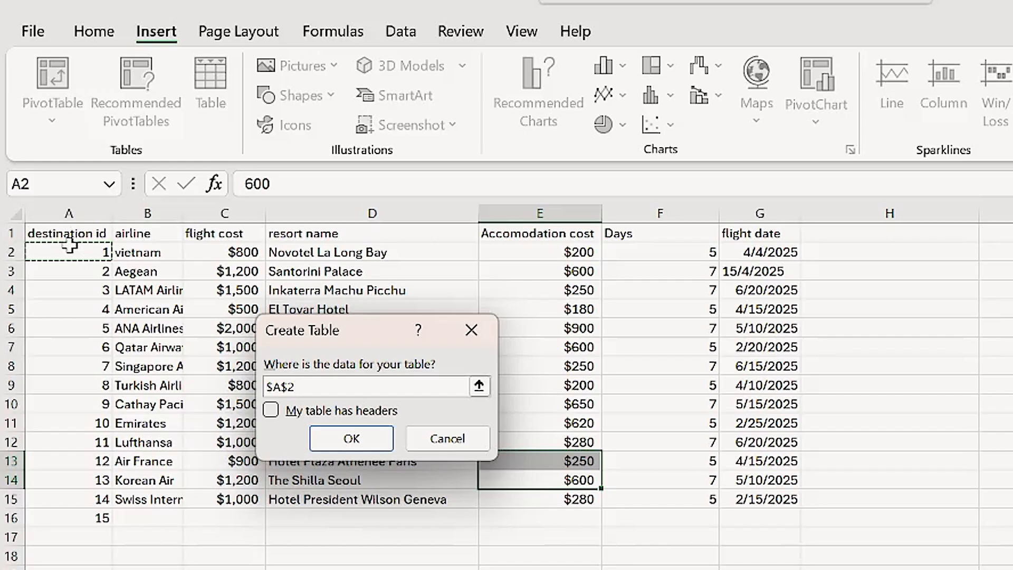
pyautogui.click(470, 330)
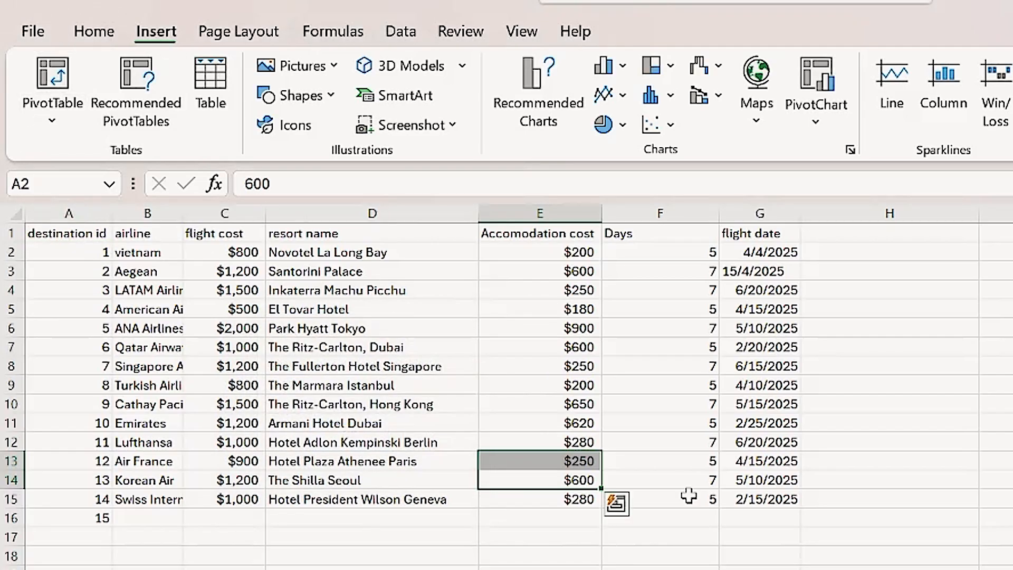
# Convert the data range A1:G16 into a table with headers
pyautogui.click(756, 407)
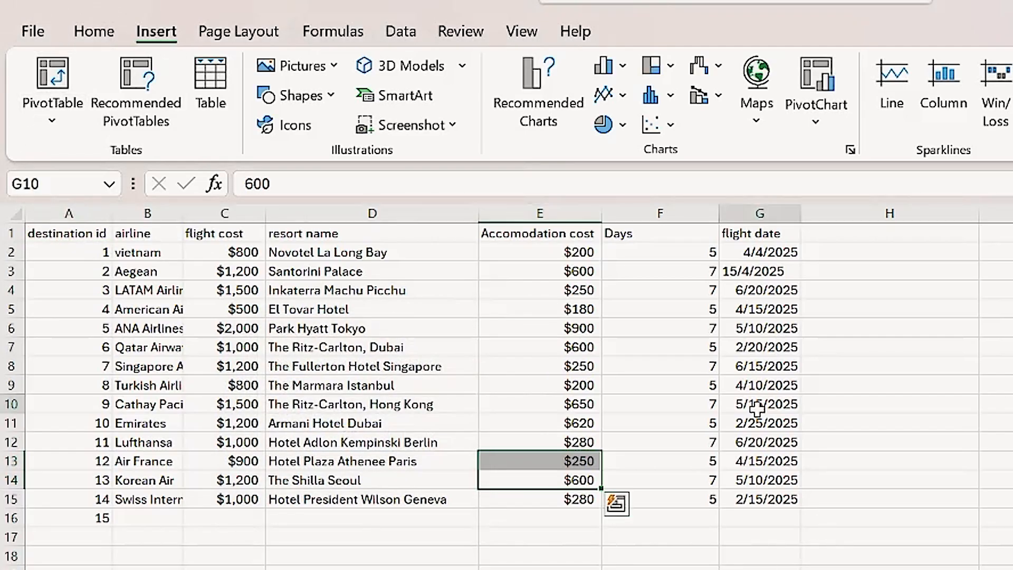
pyautogui.click(85, 247)
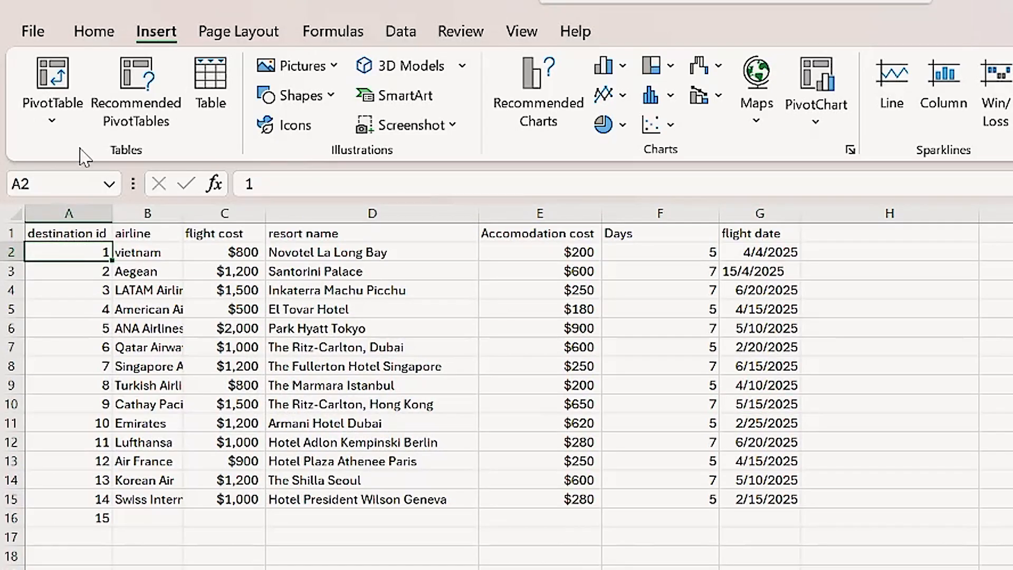
pyautogui.click(205, 82)
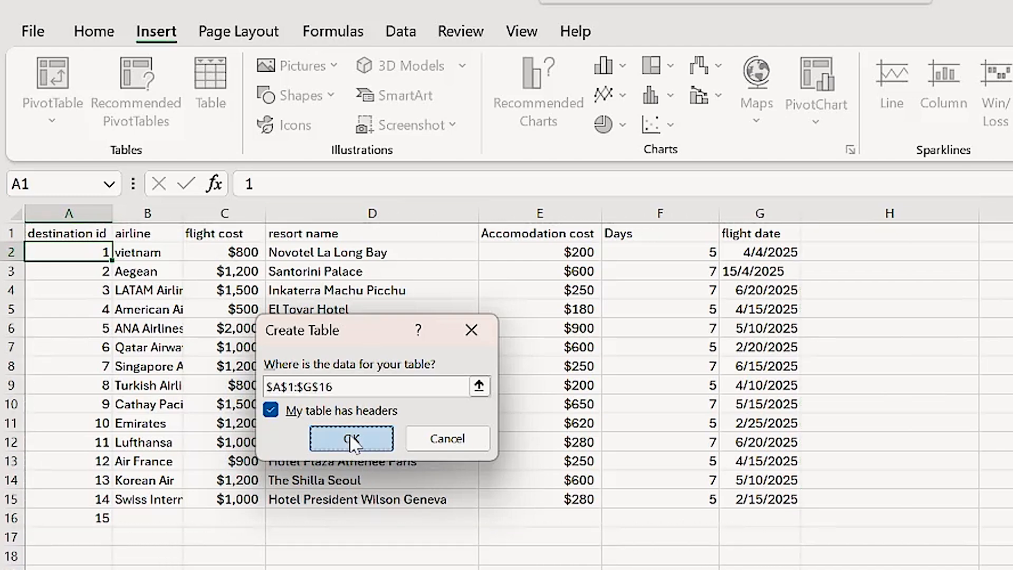
pyautogui.click(352, 440)
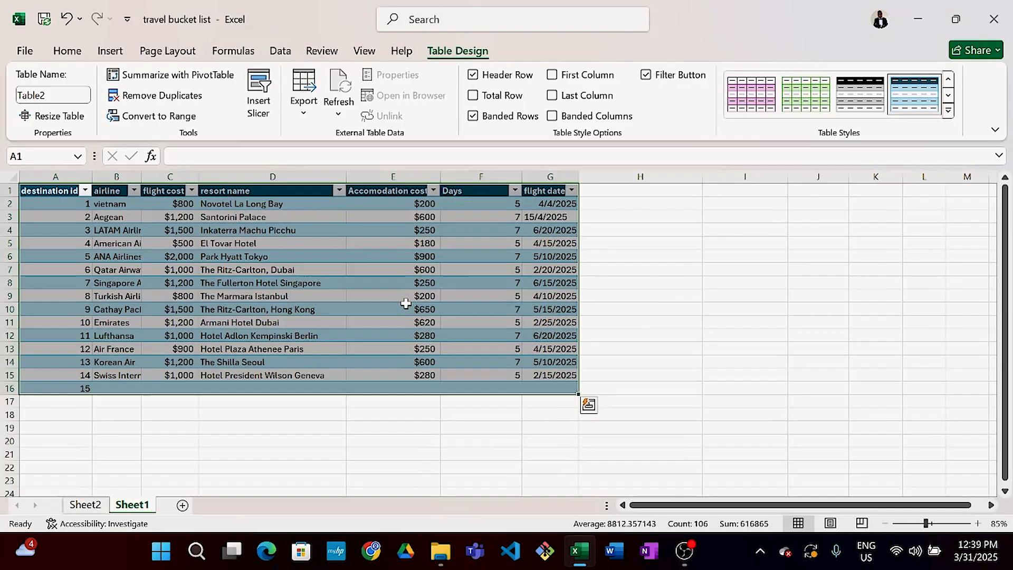
pyautogui.click(366, 309)
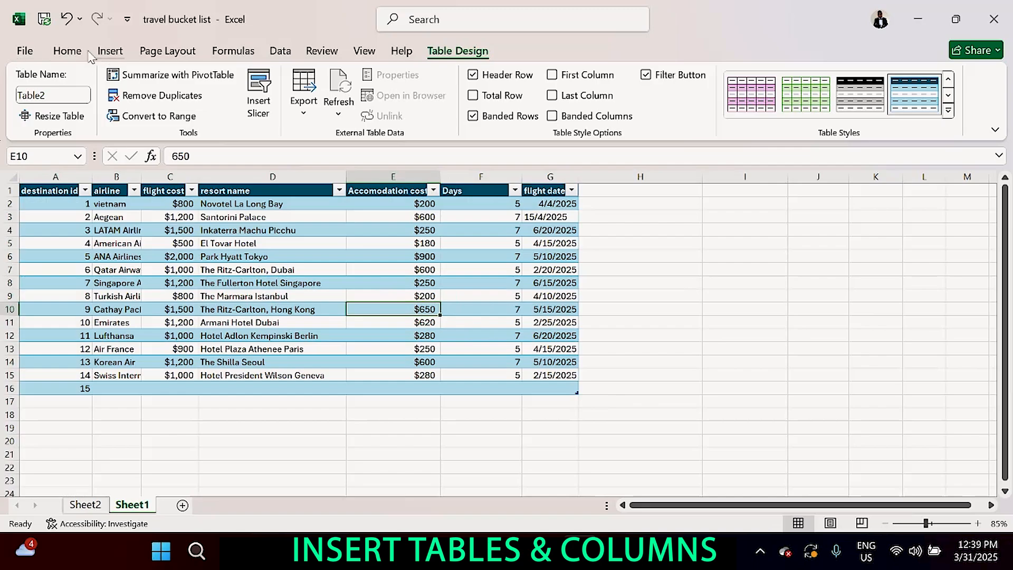
pyautogui.click(67, 52)
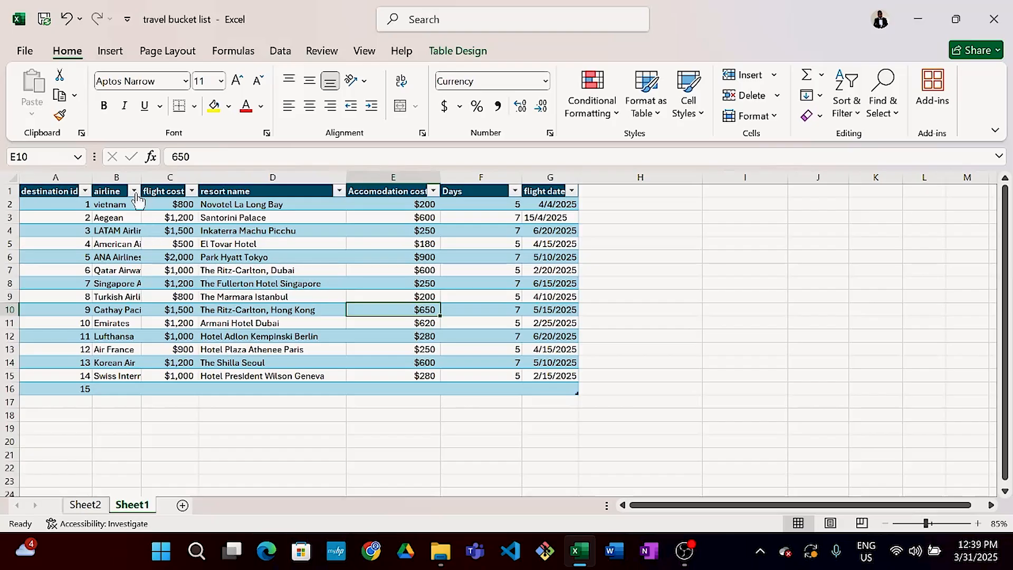
# Widen the airline column B and the flight date column G so that their entries and headers fit
pyautogui.moveTo(141, 178); pyautogui.dragTo(168, 181)
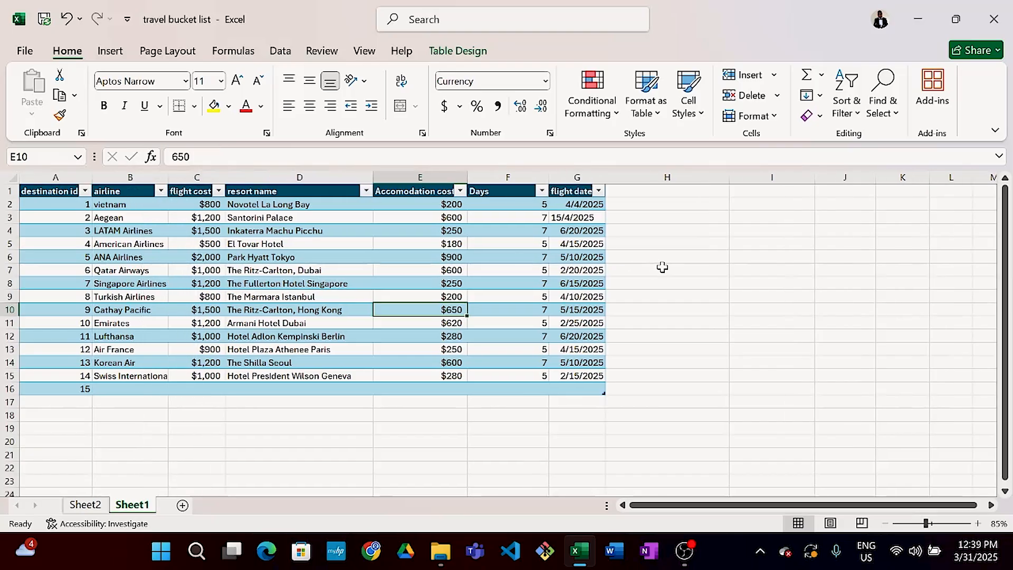
pyautogui.moveTo(603, 177); pyautogui.dragTo(630, 178)
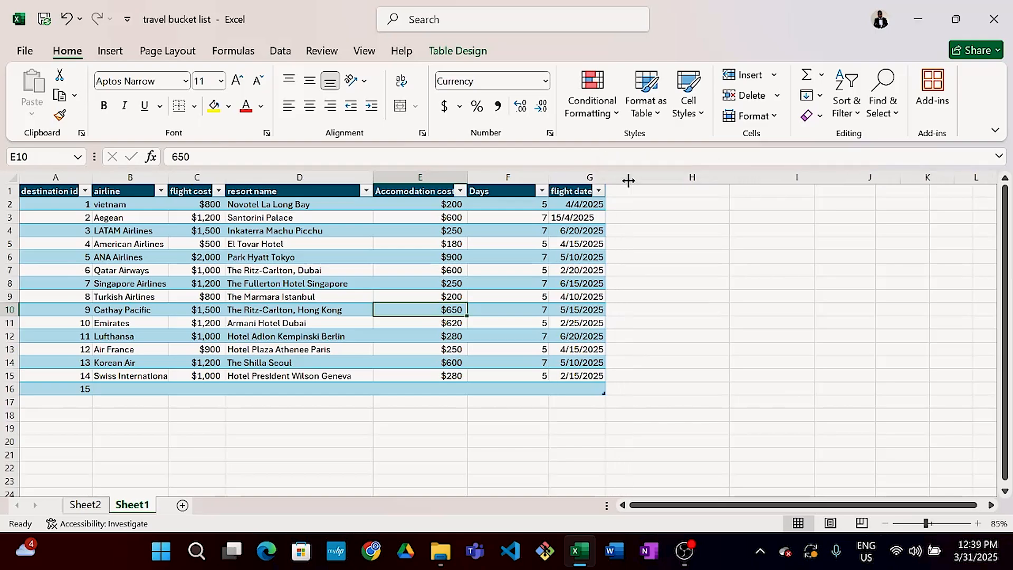
pyautogui.click(609, 267)
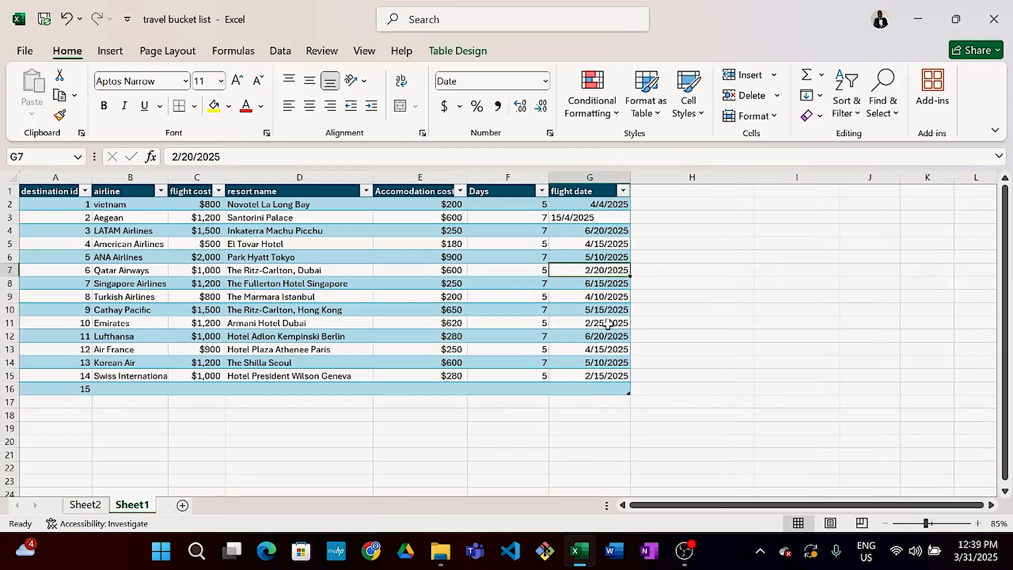
# Change the year of the Park Hyatt Tokyo flight date in cell G6 so the date is 5/10/2023
pyautogui.click(615, 257)
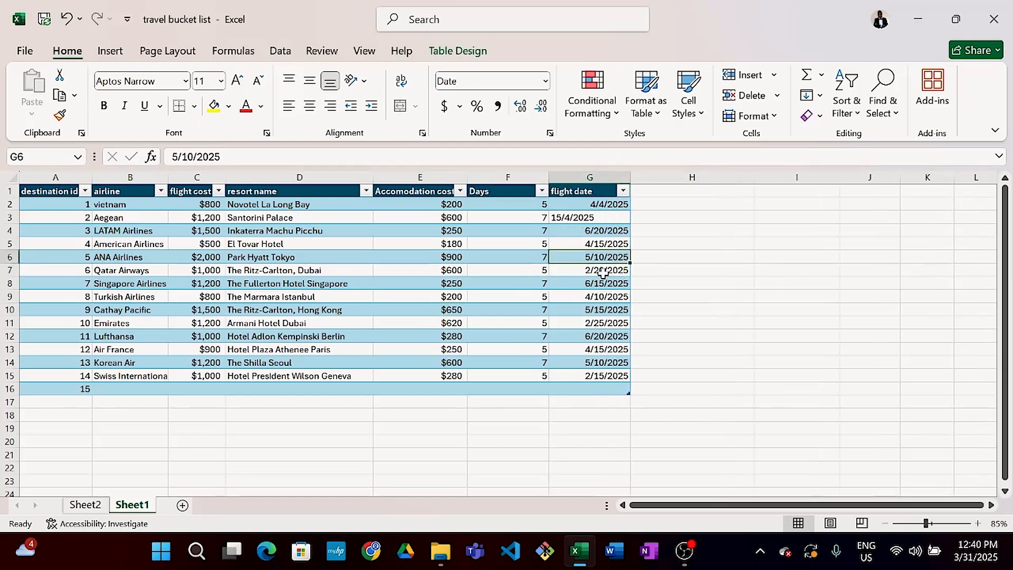
pyautogui.press('F2')
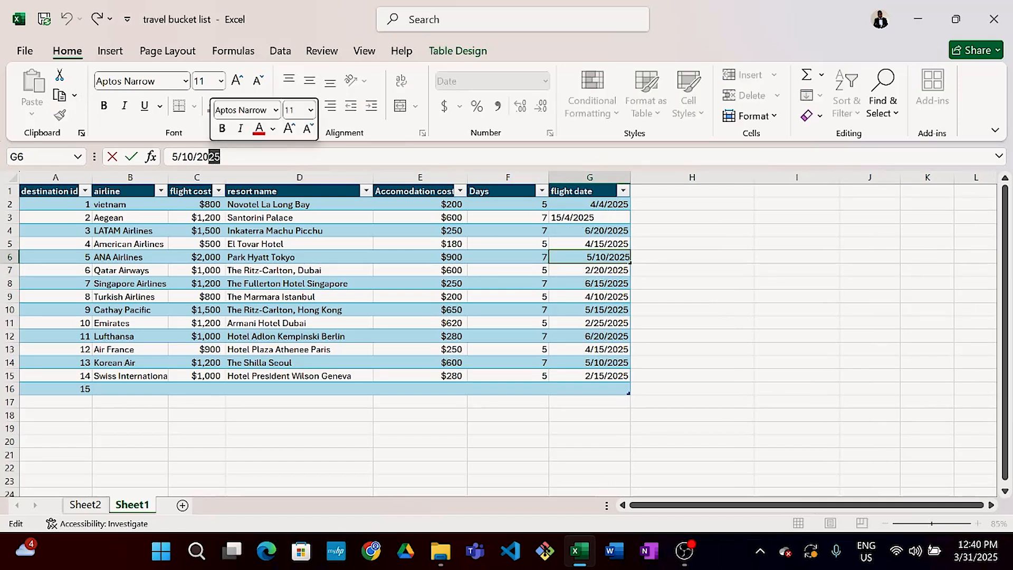
pyautogui.write('23')
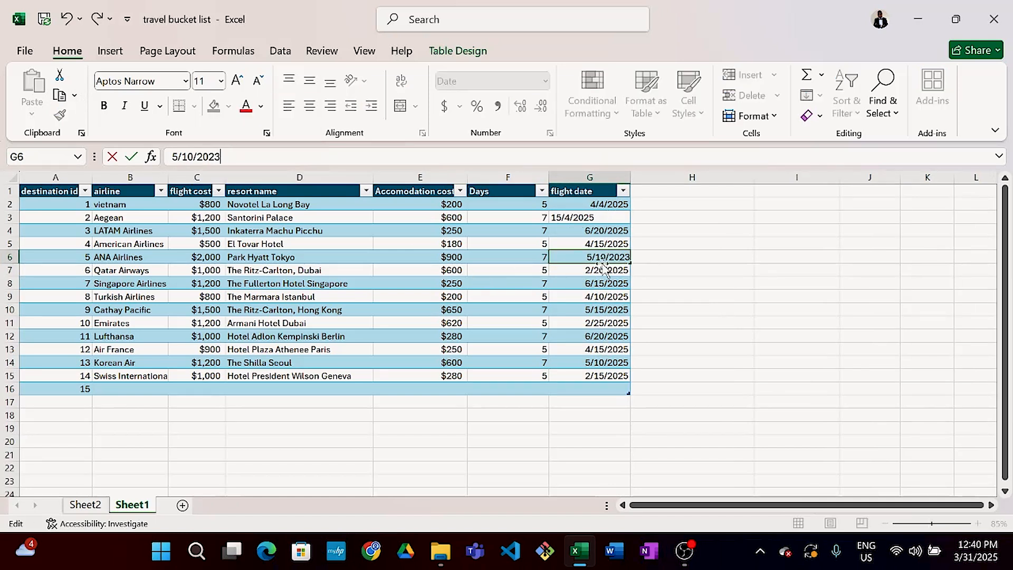
pyautogui.click(614, 295)
# Change the year of the Hotel Adlon Kempinski Berlin flight date in cell G12 so the date is 6/20/2023
pyautogui.click(613, 338)
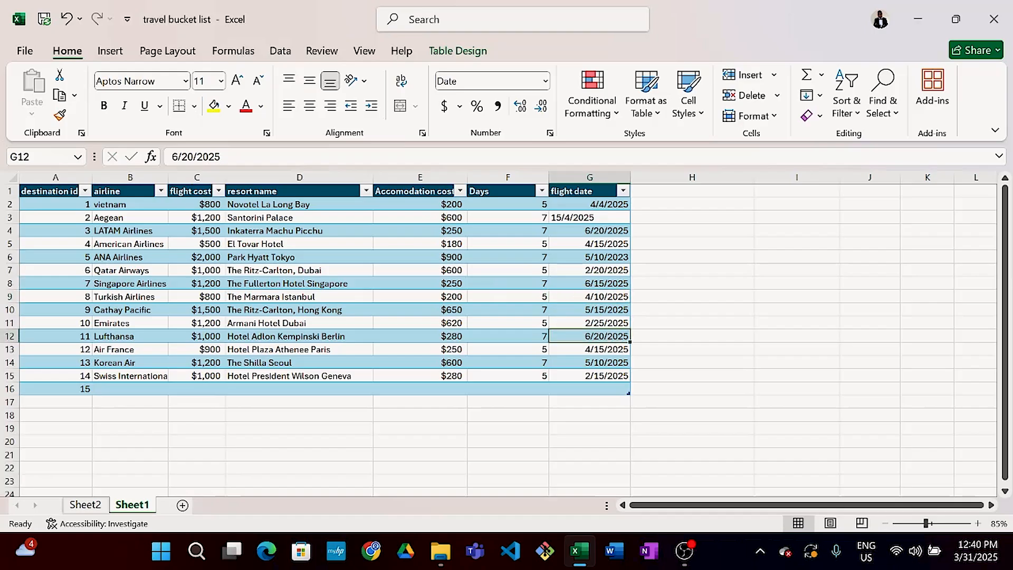
pyautogui.click(220, 157)
pyautogui.moveTo(220, 157); pyautogui.dragTo(208, 157)
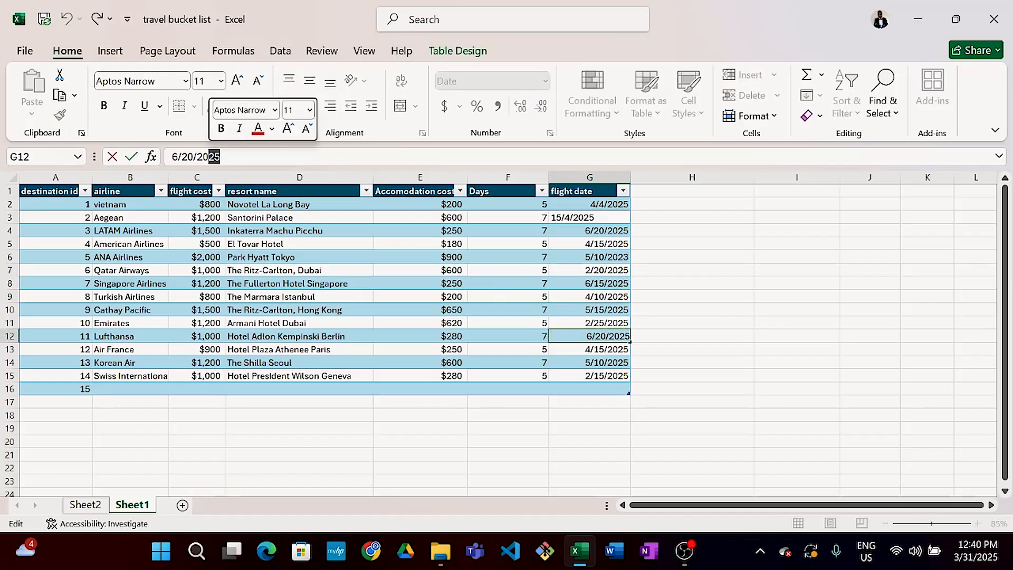
pyautogui.write('23')
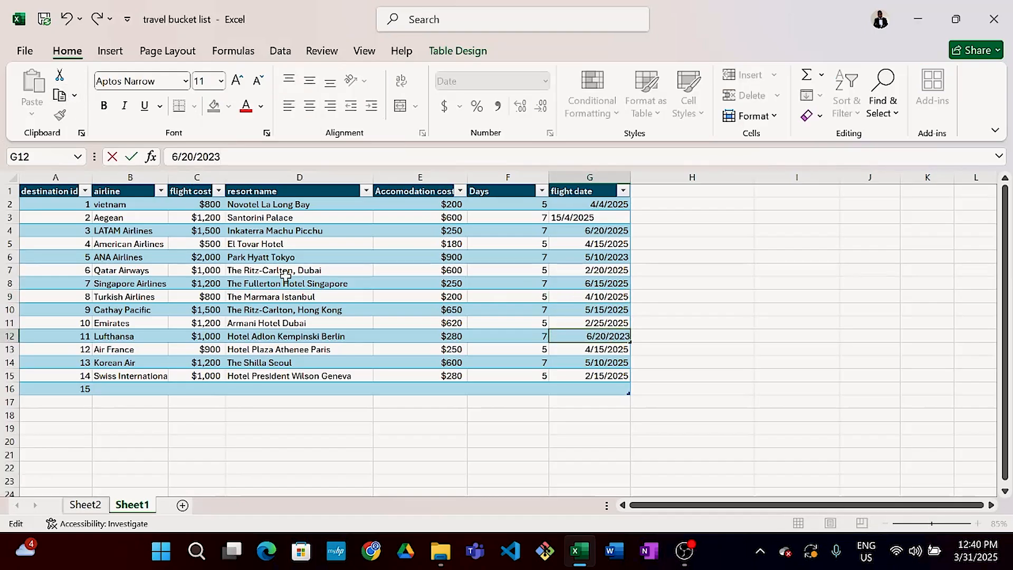
pyautogui.click(335, 338)
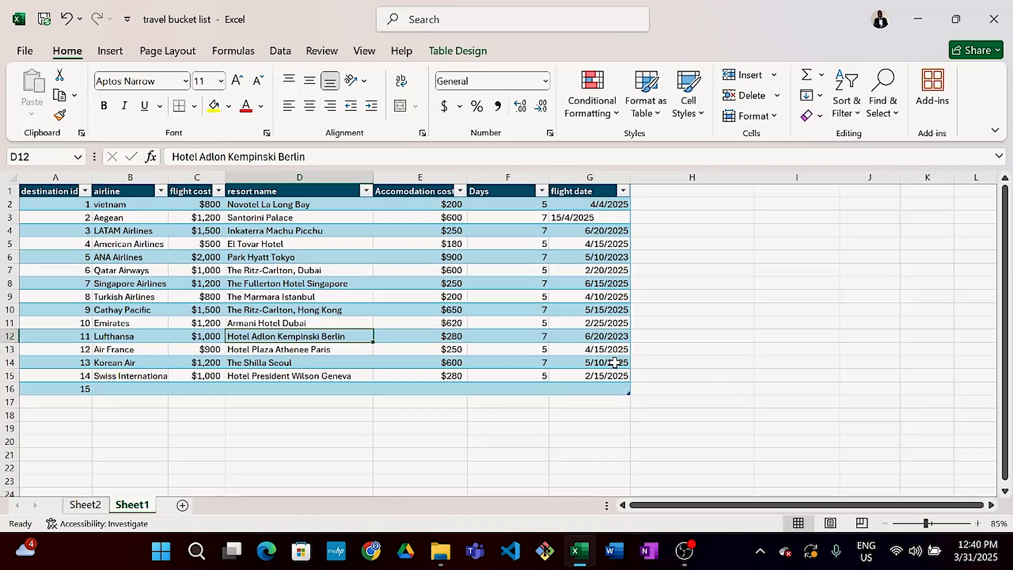
pyautogui.click(322, 157)
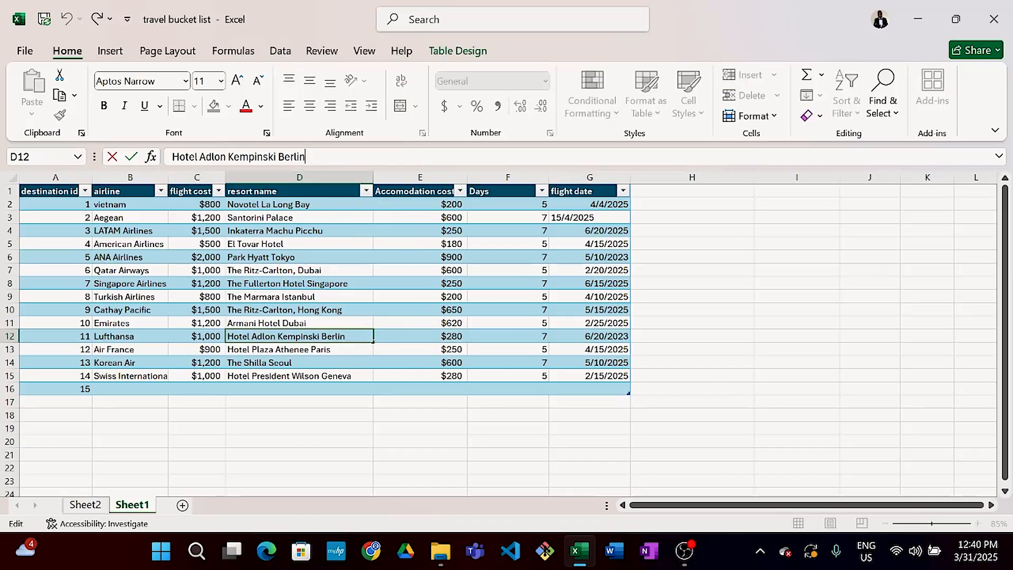
pyautogui.click(607, 376)
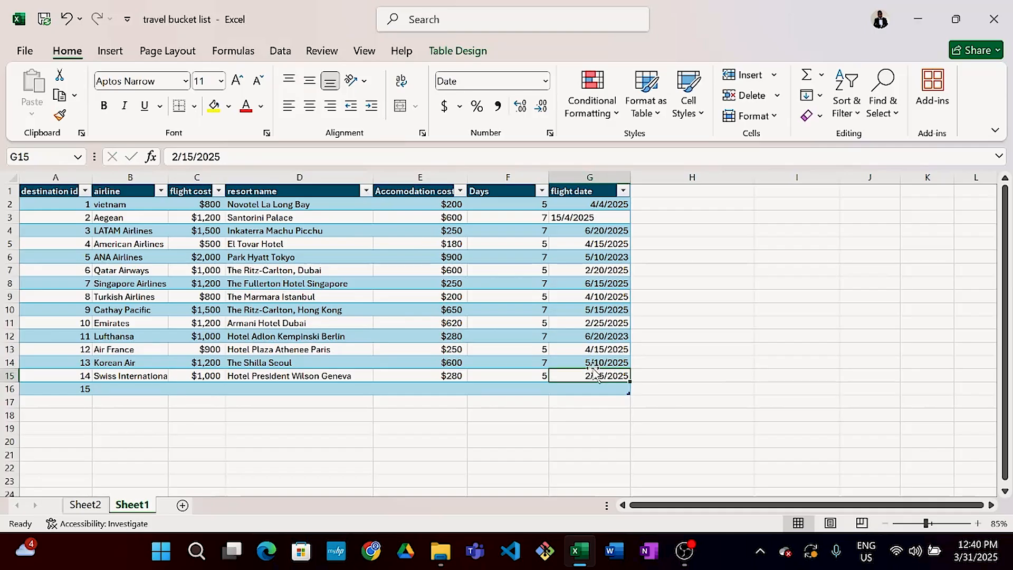
pyautogui.click(330, 260)
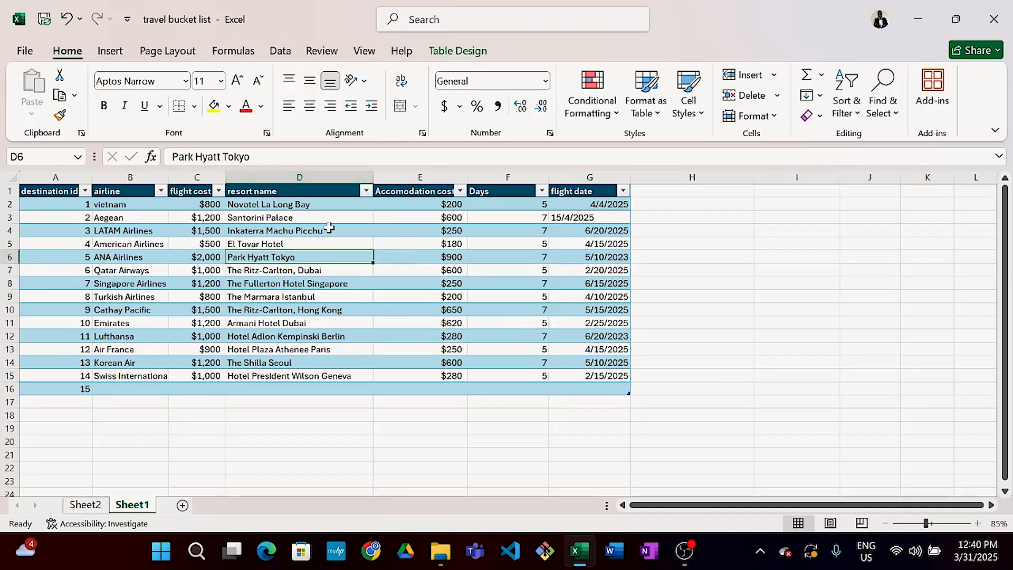
pyautogui.click(627, 310)
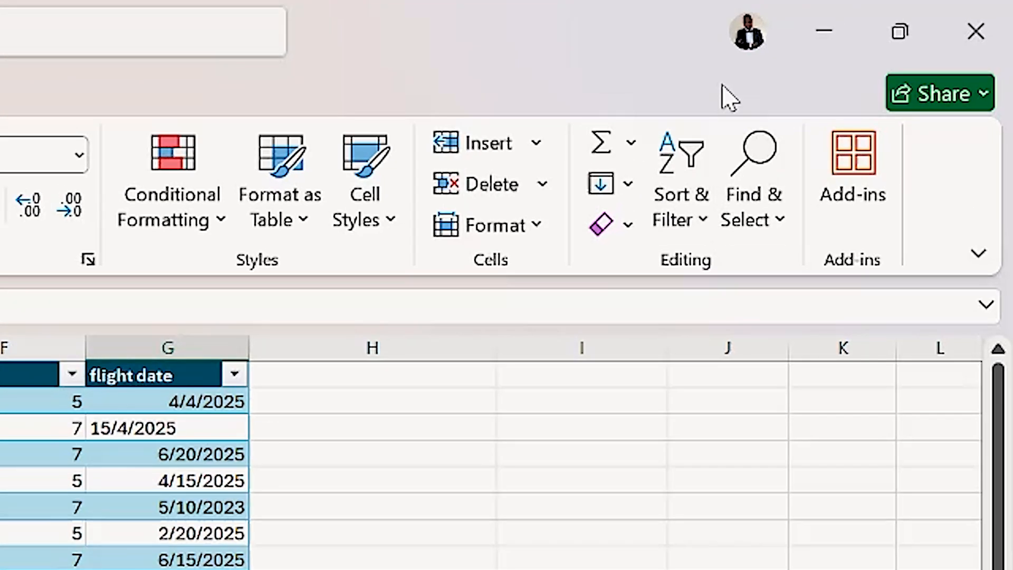
# Find all cells in the sheet that contain 2023
pyautogui.click(763, 169)
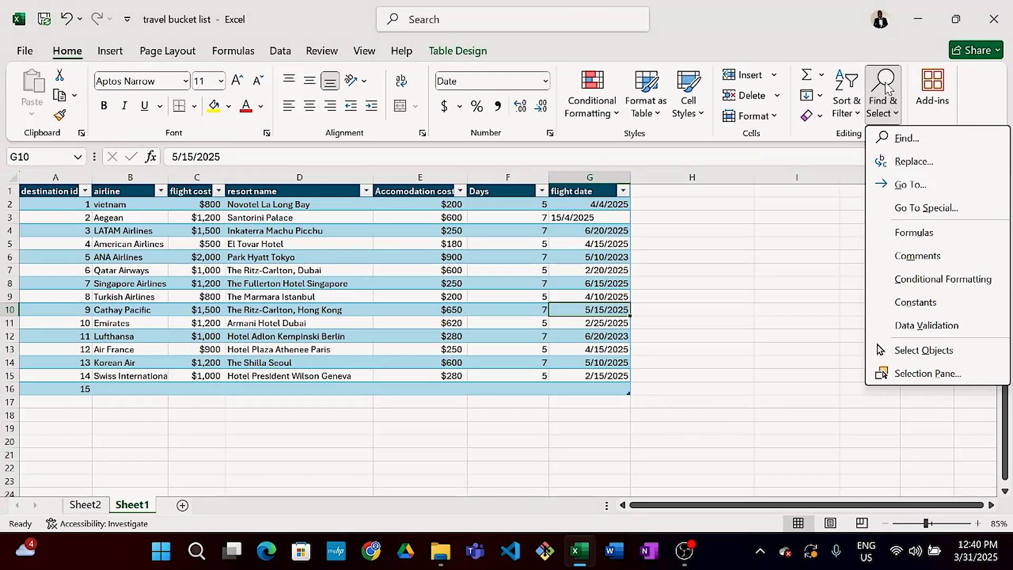
pyautogui.click(918, 138)
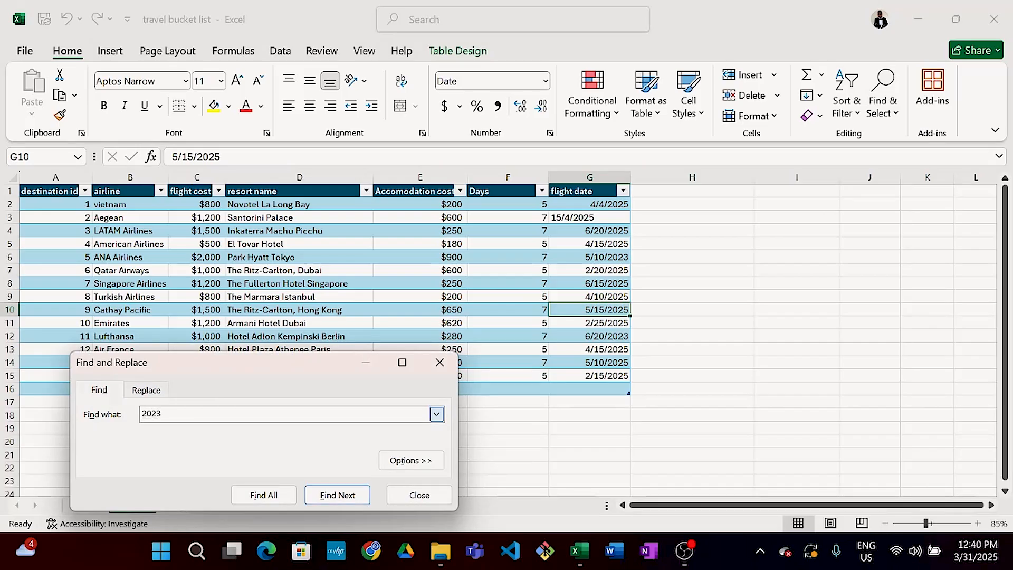
pyautogui.click(260, 496)
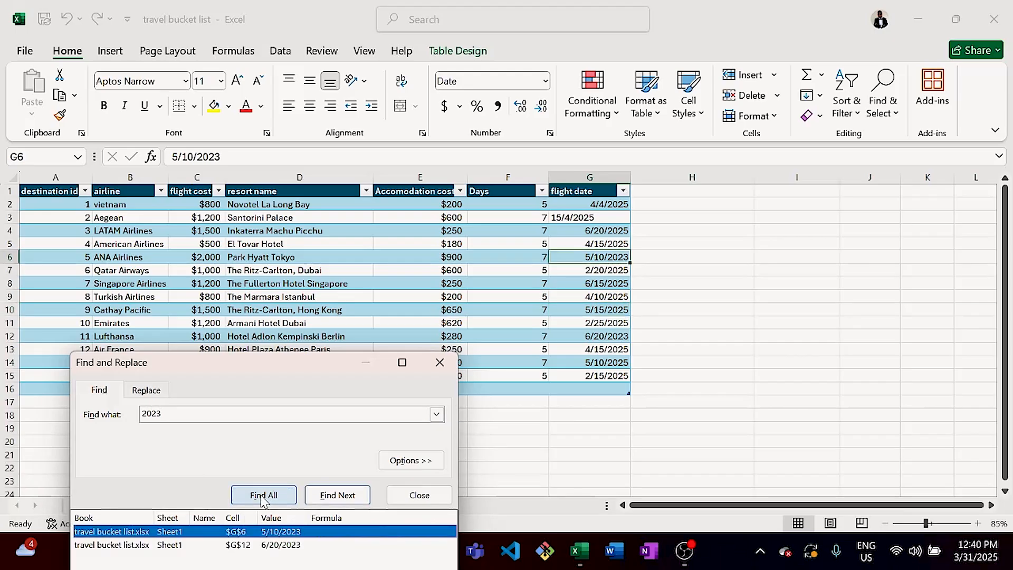
pyautogui.click(264, 495)
# Replace every occurrence of 2023 with 2025 and close Find and Replace
pyautogui.click(146, 393)
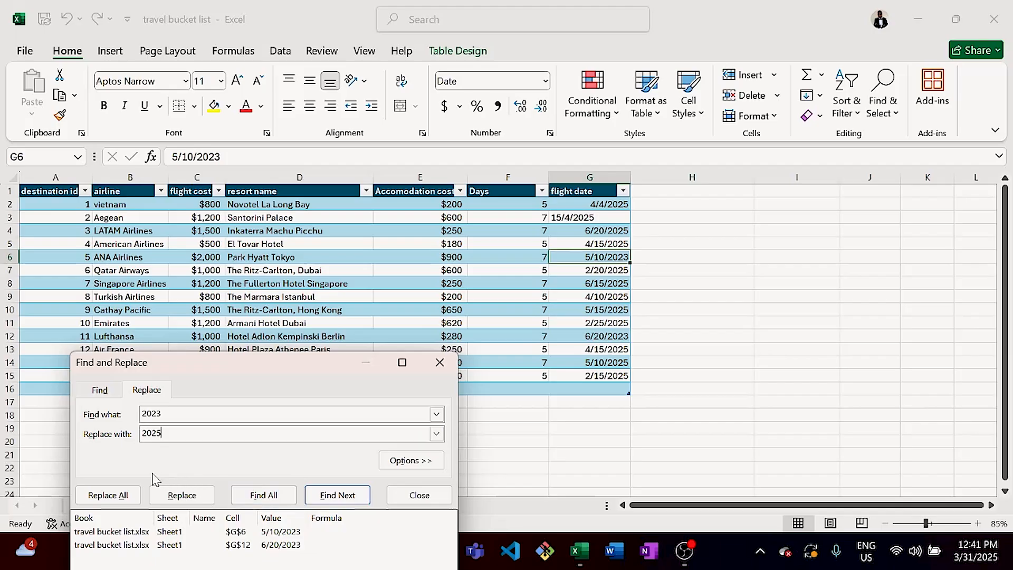
pyautogui.click(102, 496)
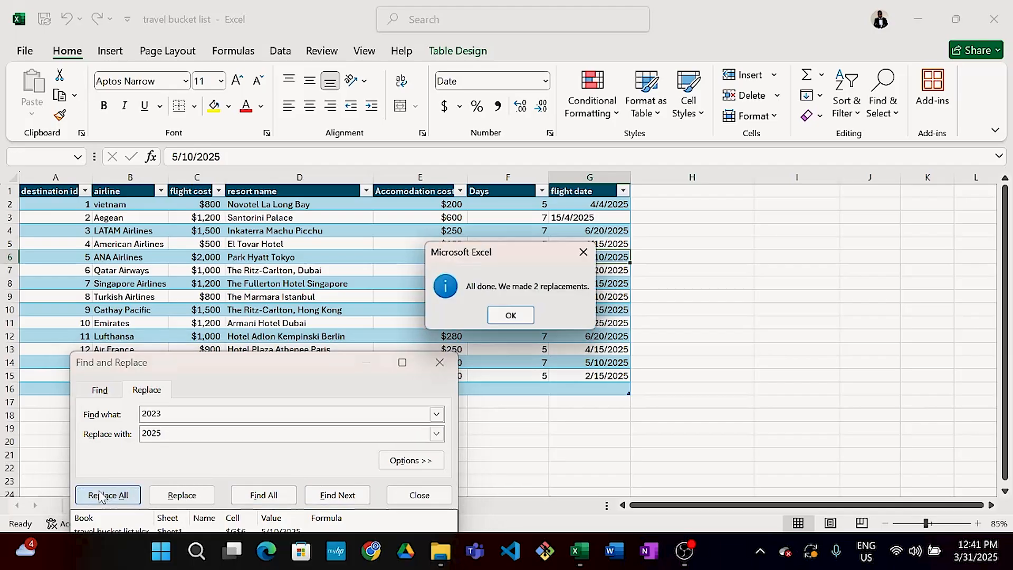
pyautogui.click(513, 318)
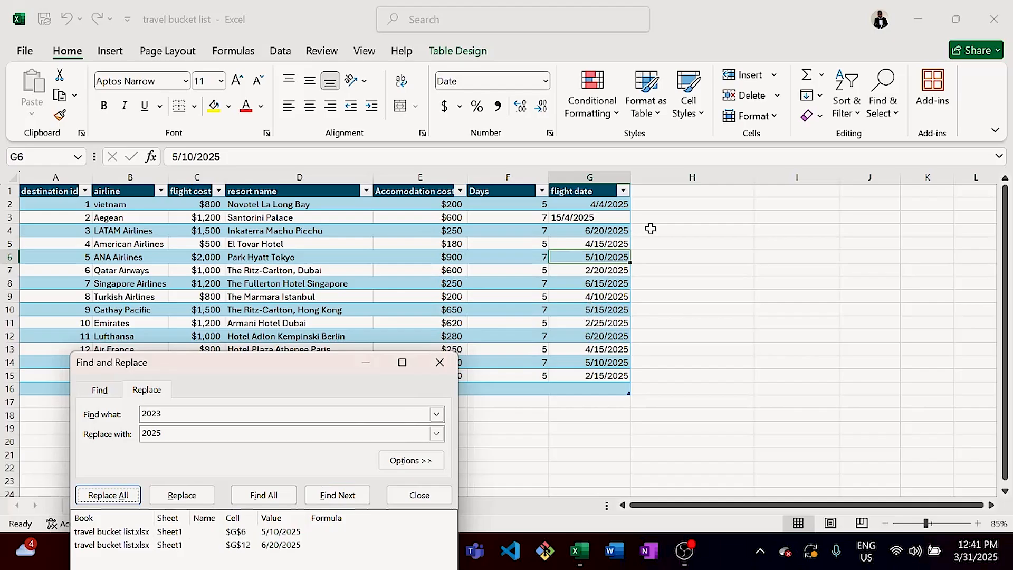
pyautogui.click(591, 232)
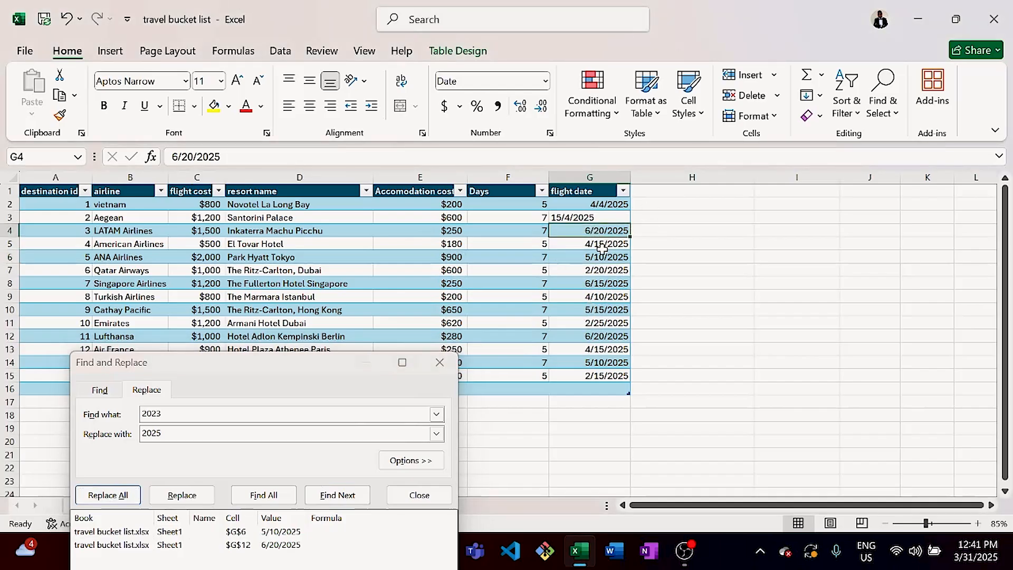
pyautogui.moveTo(602, 248); pyautogui.dragTo(596, 269)
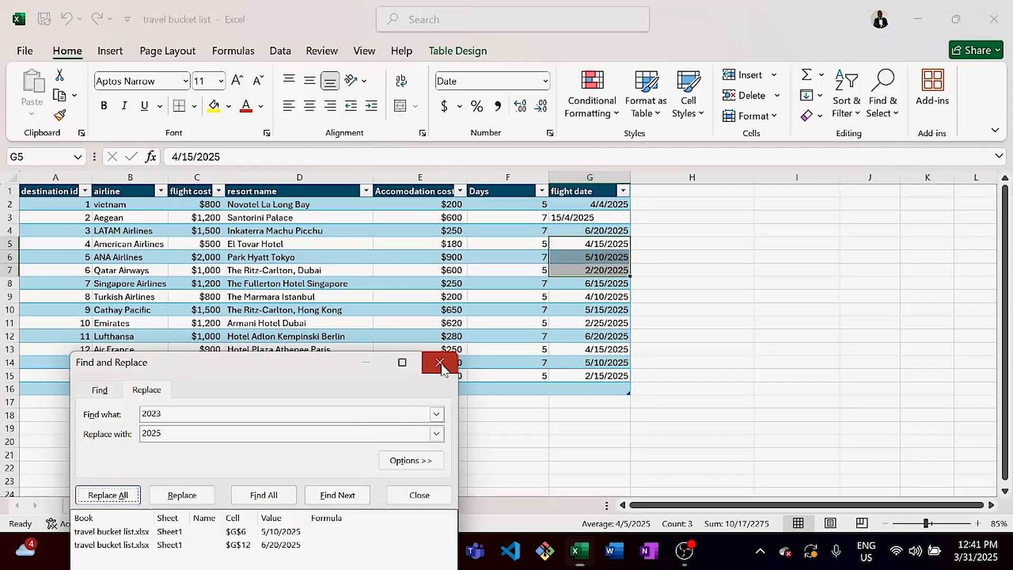
pyautogui.click(439, 363)
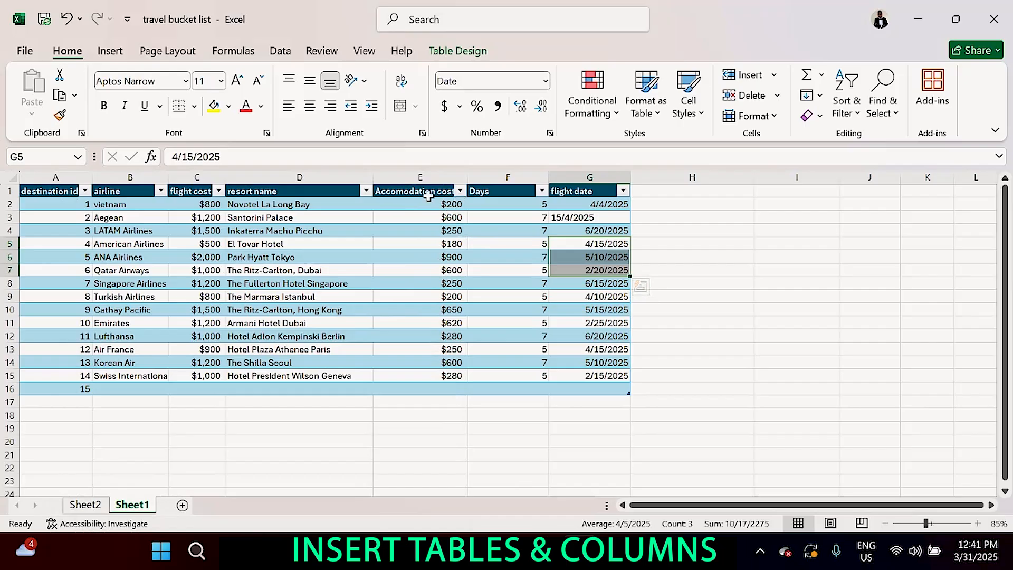
# Insert a new column before the Days column, directly after the accommodation cost column
pyautogui.click(194, 230)
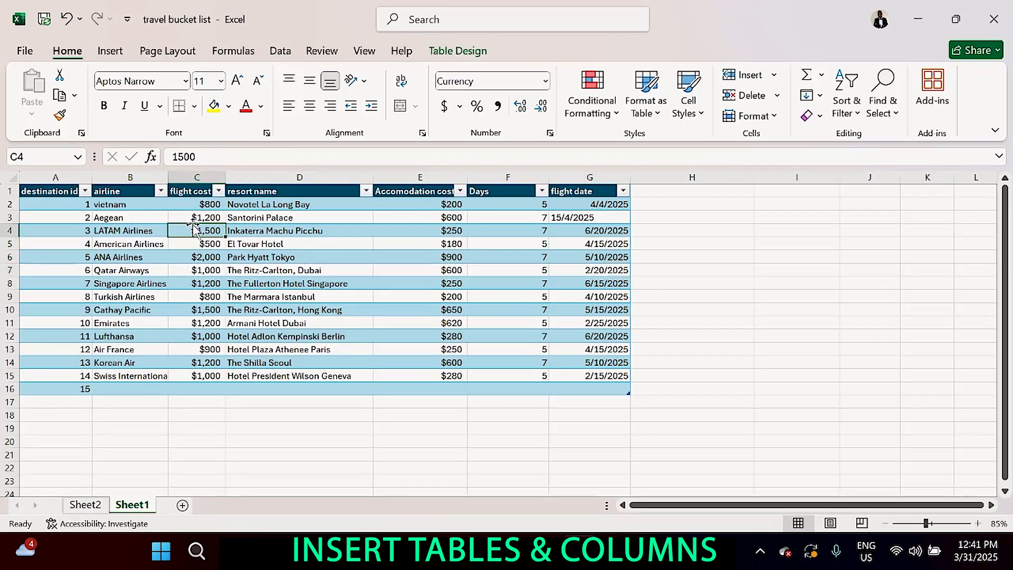
pyautogui.click(441, 231)
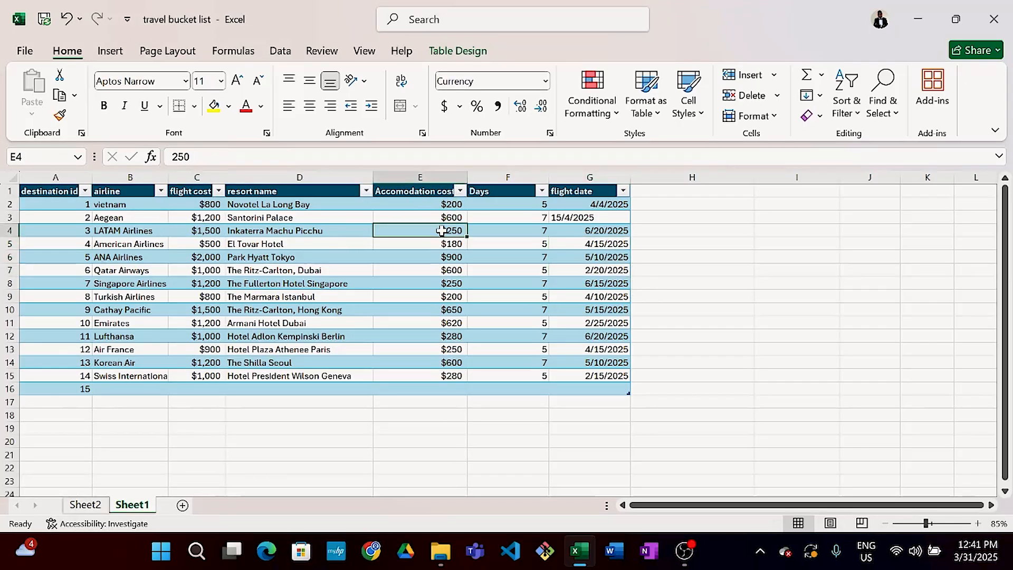
pyautogui.click(502, 172)
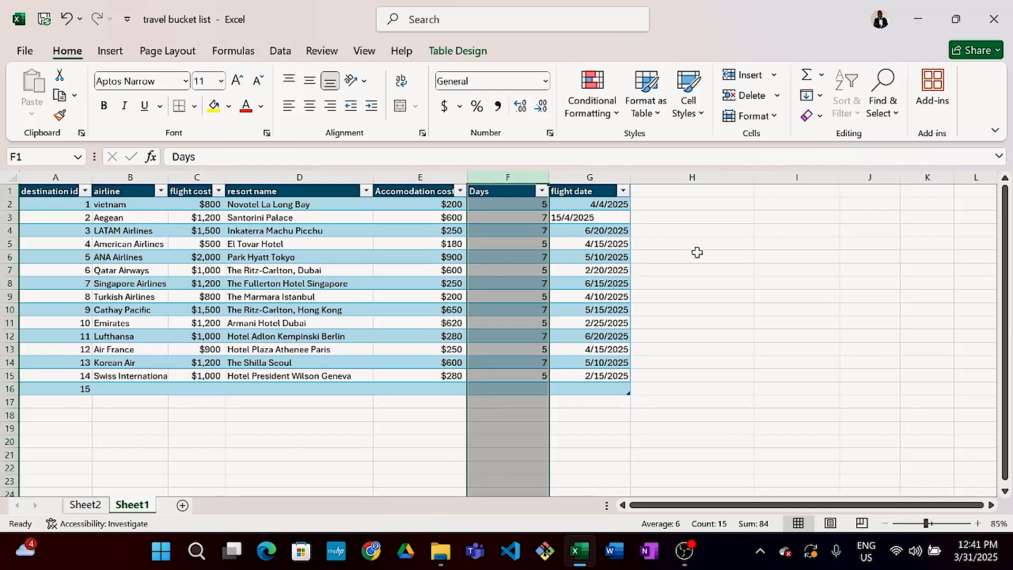
pyautogui.rightClick(511, 178)
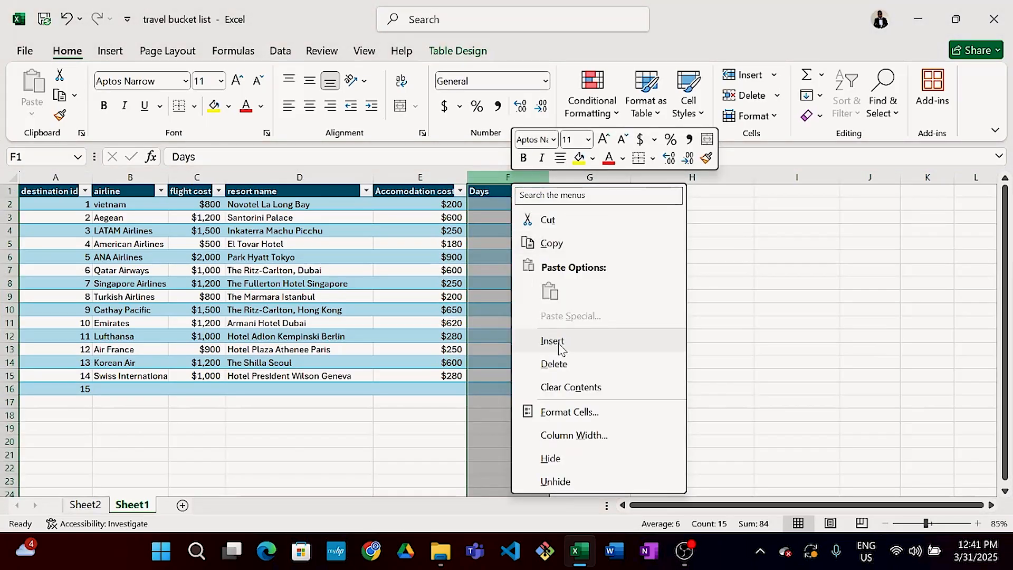
pyautogui.click(560, 346)
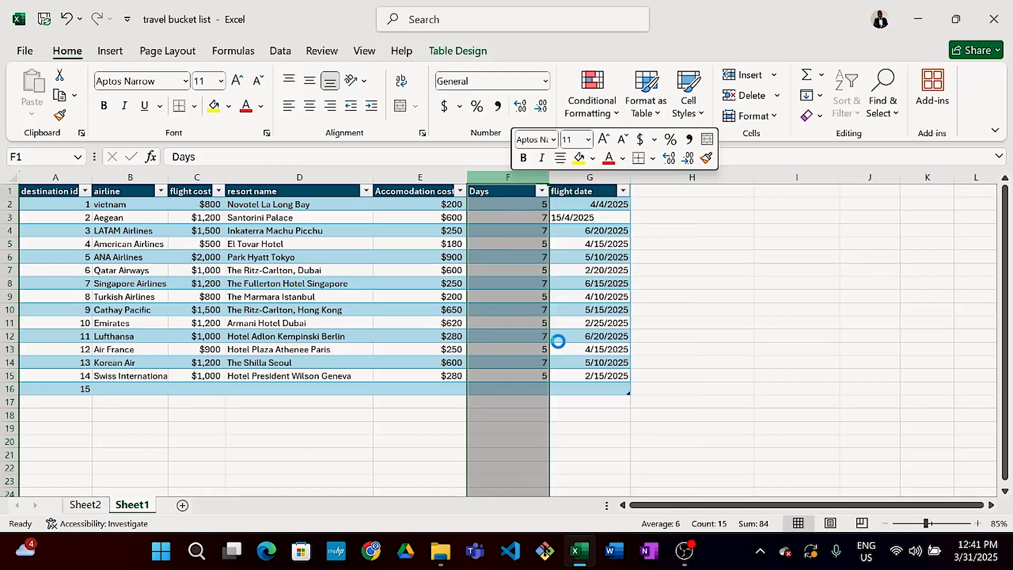
pyautogui.click(503, 274)
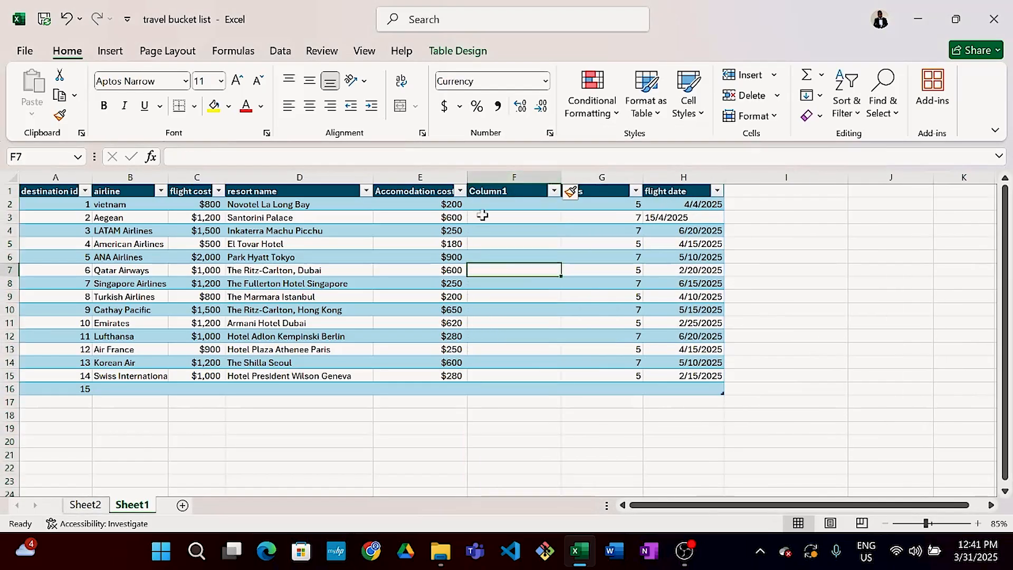
# Rename the new column's header in cell F1 as total expense
pyautogui.click(494, 191)
pyautogui.moveTo(215, 157); pyautogui.dragTo(172, 157)
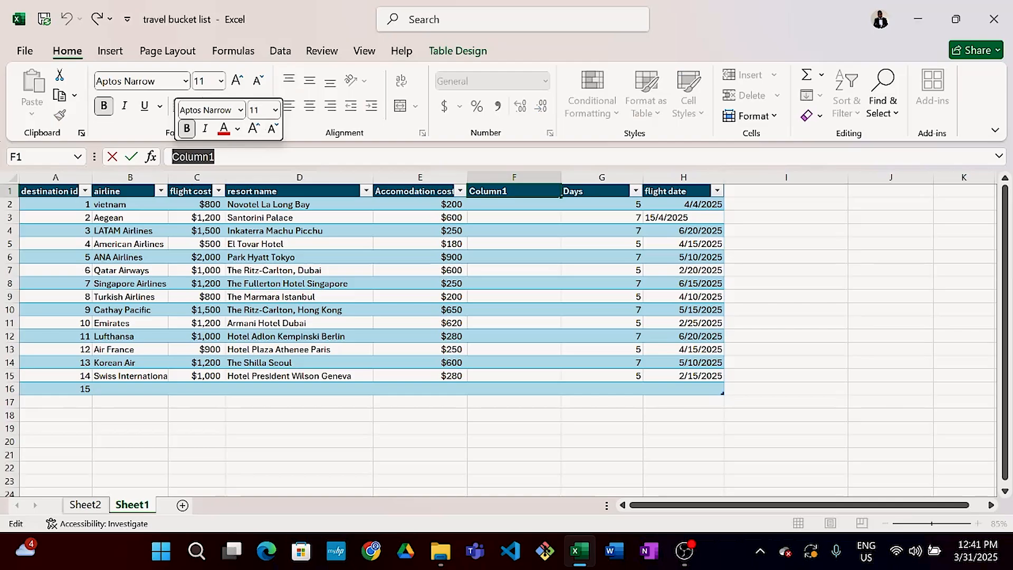
pyautogui.press('BackSpace')
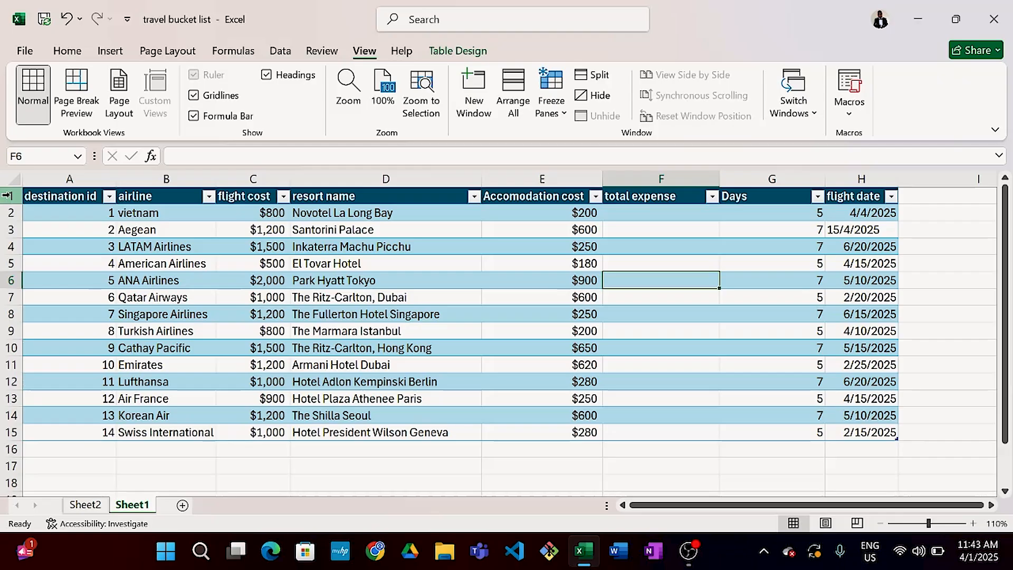
# Insert a blank row above the table's header row
pyautogui.click(7, 196)
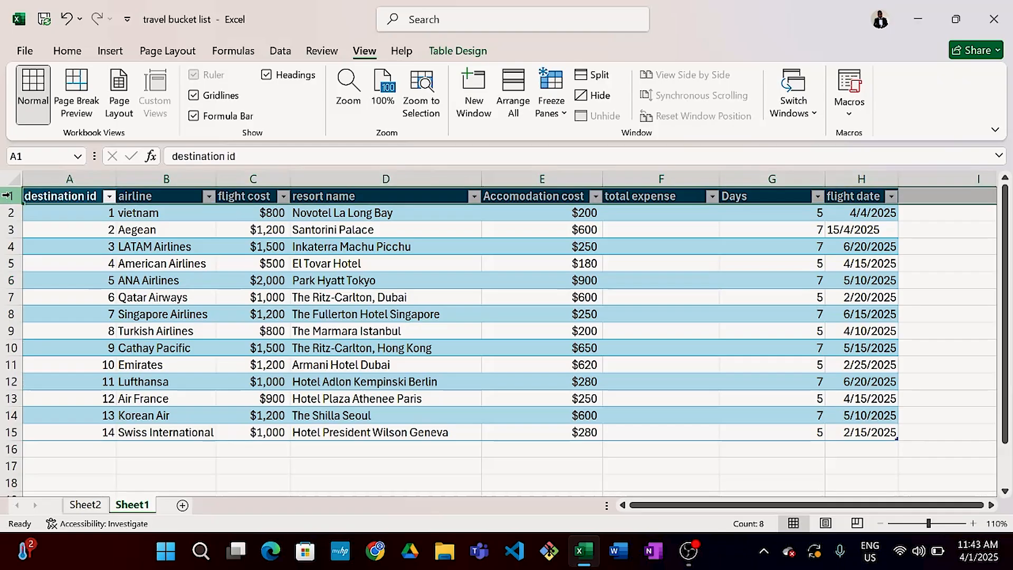
pyautogui.rightClick(6, 196)
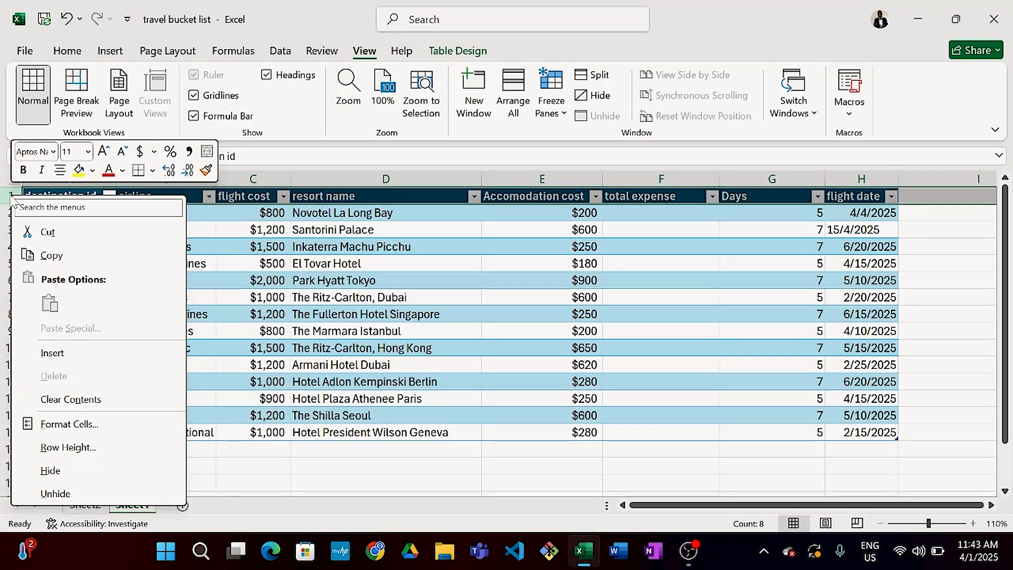
pyautogui.click(52, 353)
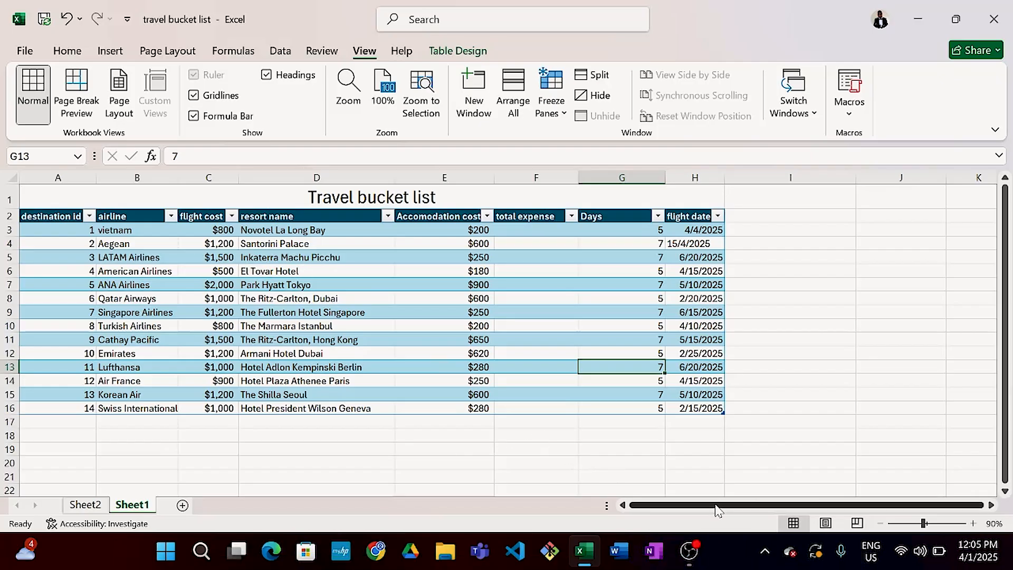
pyautogui.moveTo(721, 506); pyautogui.dragTo(753, 507)
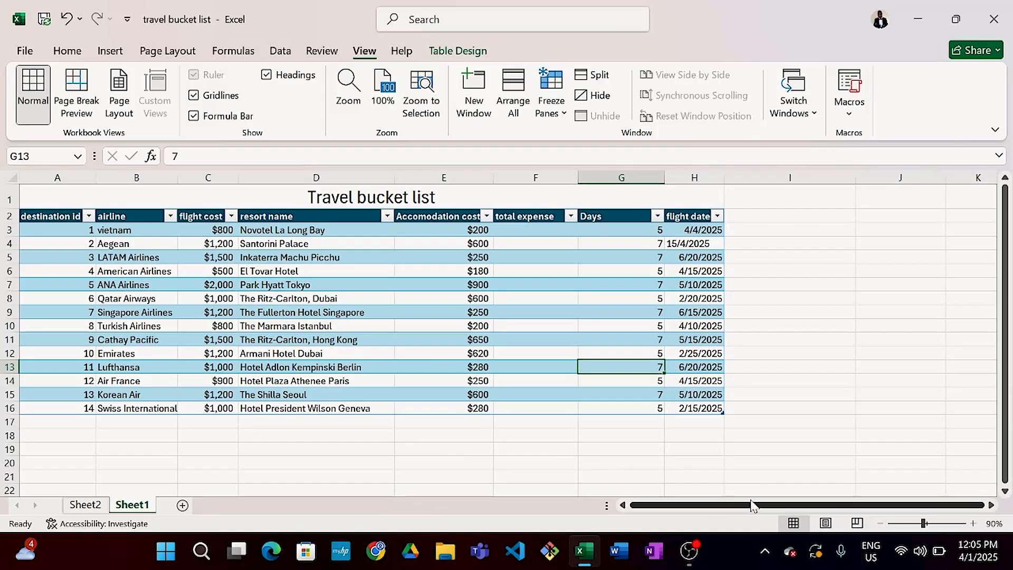
# Look over the empty area beside and below the travel table, and return to the start of the sheet
pyautogui.click(991, 506)
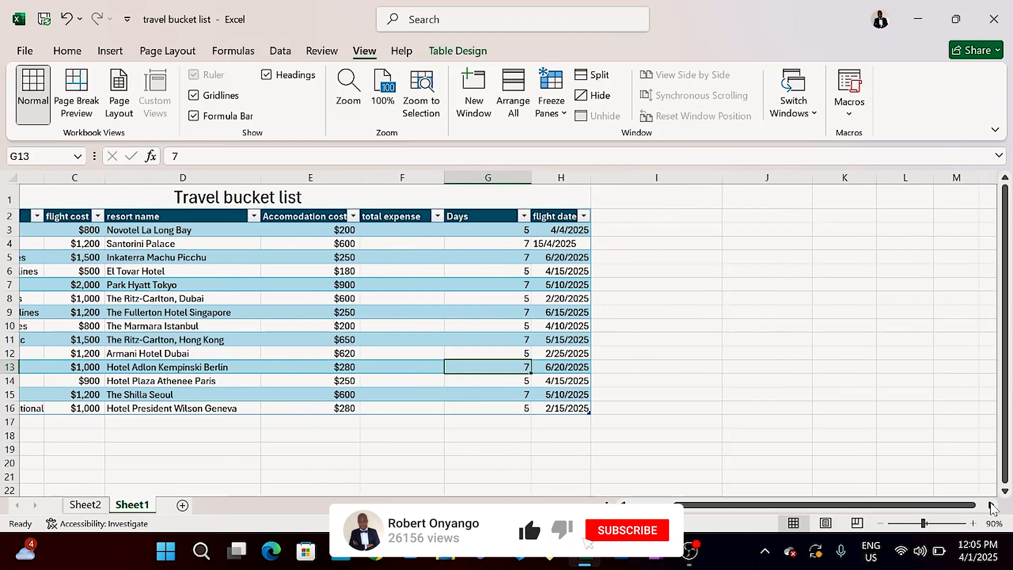
pyautogui.click(992, 506)
pyautogui.click(992, 506)
pyautogui.click(992, 506)
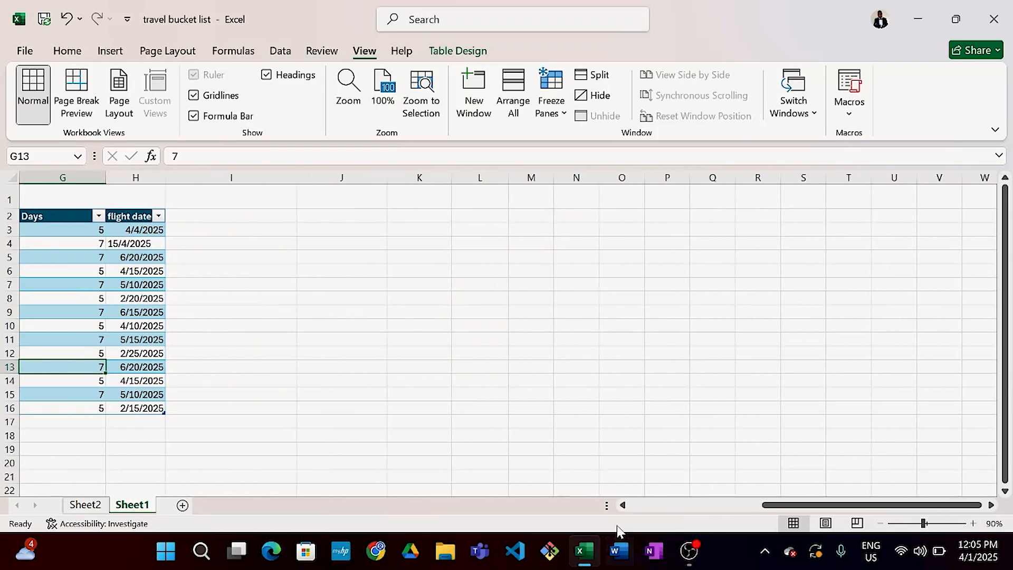
pyautogui.click(624, 506)
pyautogui.click(623, 506)
pyautogui.click(623, 506)
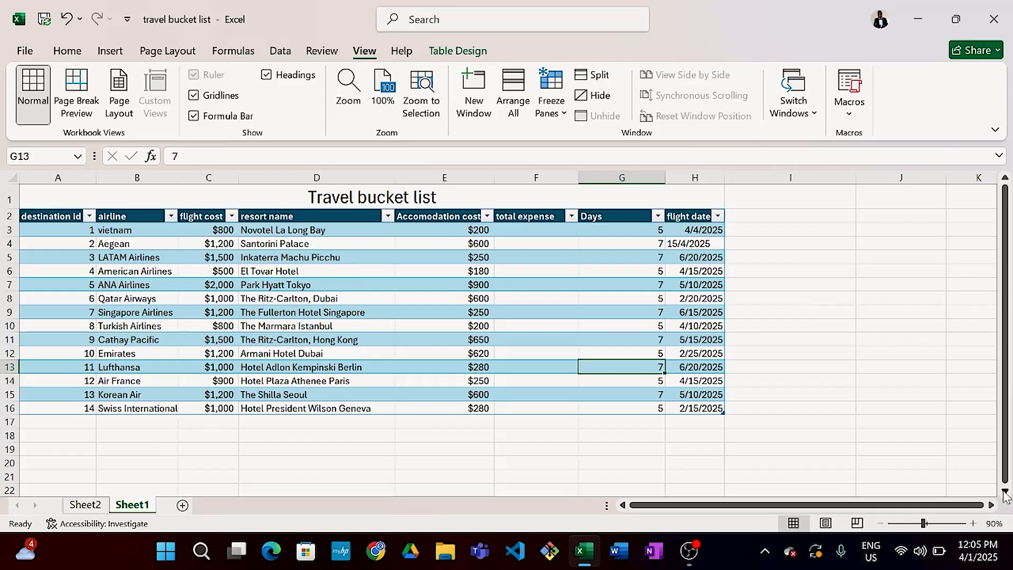
pyautogui.moveTo(1006, 492); pyautogui.dragTo(1005, 492)
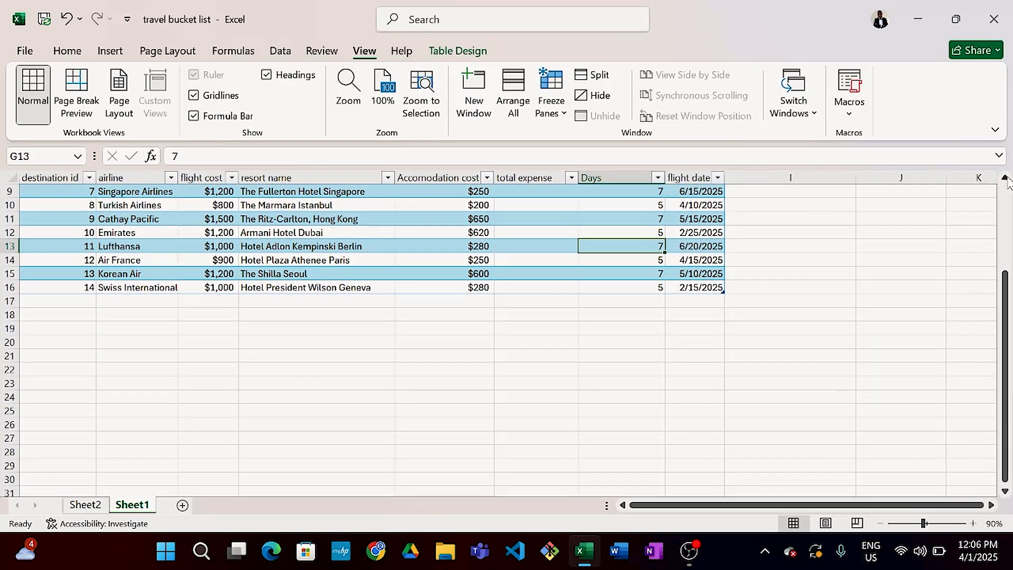
pyautogui.moveTo(1005, 178); pyautogui.dragTo(1005, 179)
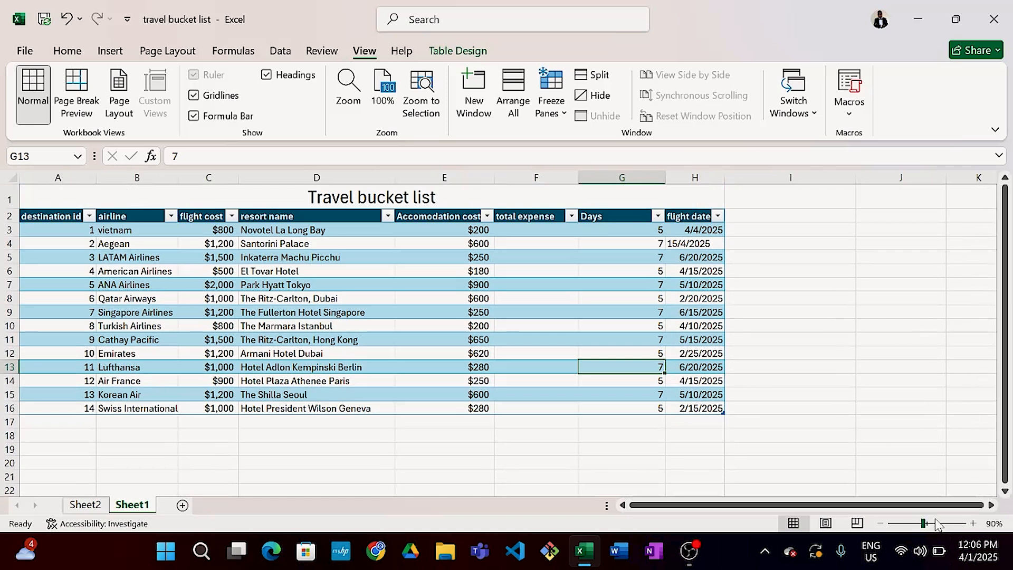
# Enlarge the worksheet view to 120%, reduce it to 110%, and reset it to 100%
pyautogui.click(973, 523)
pyautogui.click(973, 523)
pyautogui.click(973, 523)
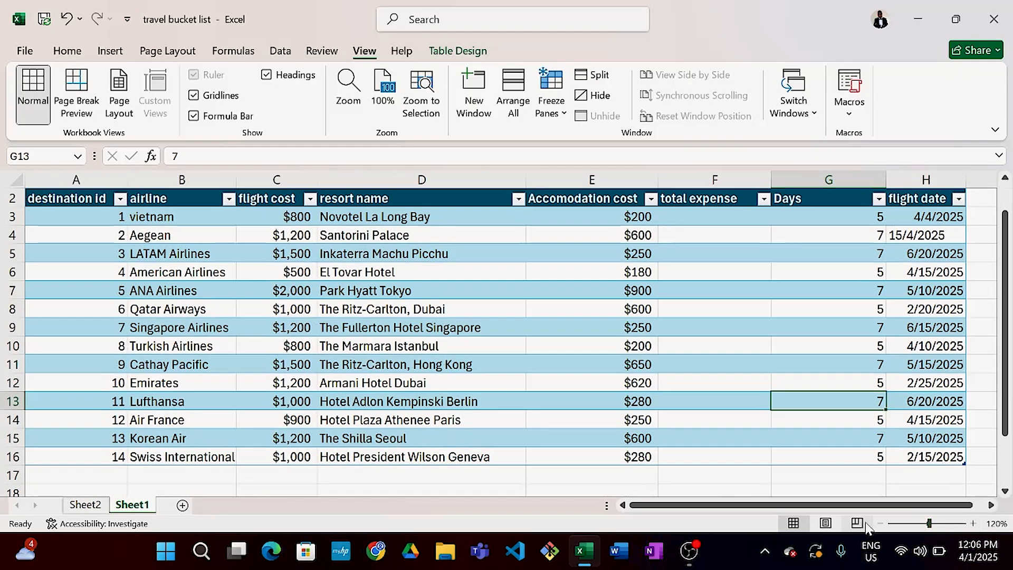
pyautogui.click(880, 523)
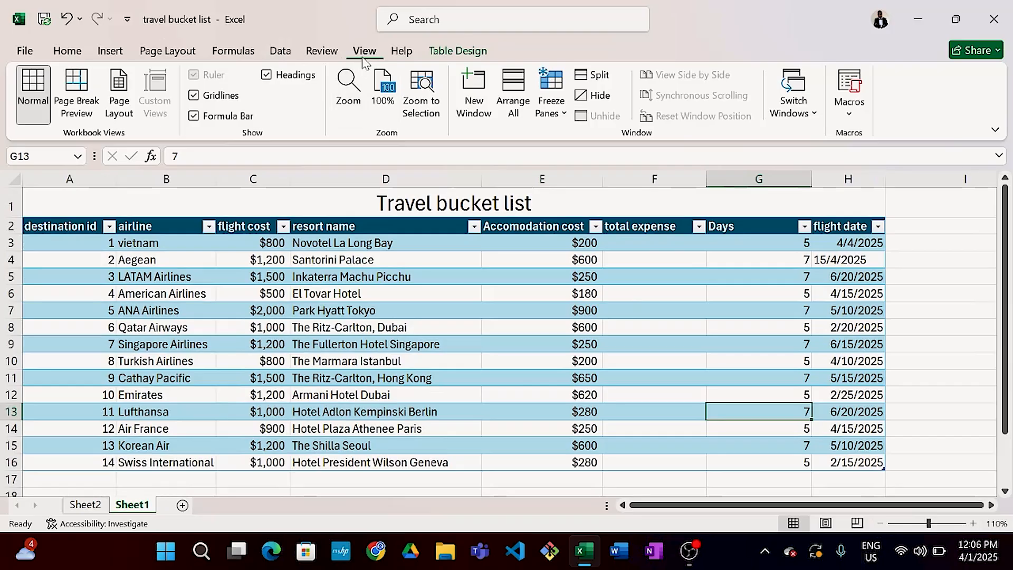
pyautogui.click(384, 85)
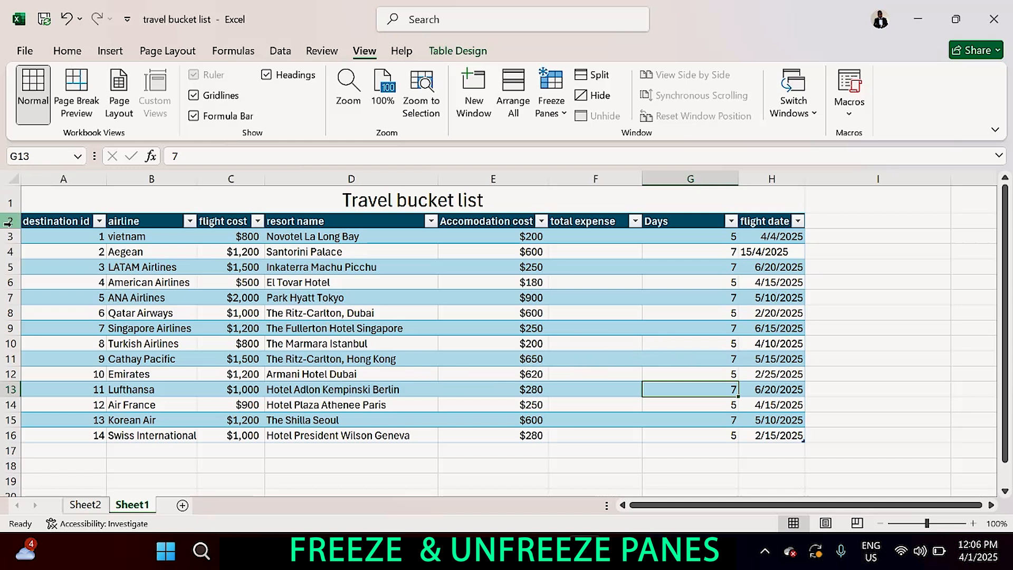
# Check whether the title and header rows stay in view while moving down the sheet
pyautogui.moveTo(8, 221); pyautogui.dragTo(8, 203)
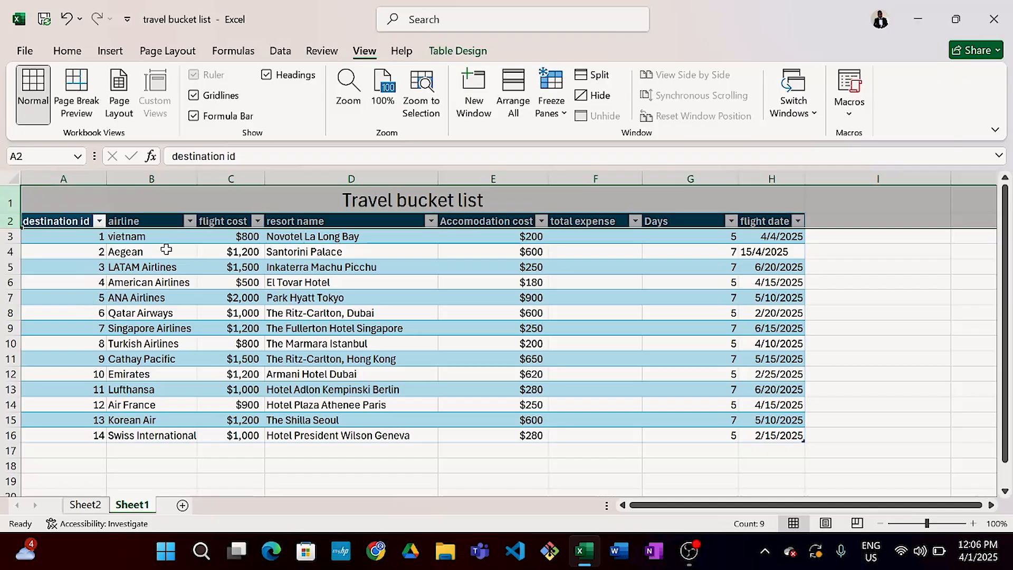
pyautogui.scroll(-1, 251, 298)
pyautogui.scroll(-3, 255, 312)
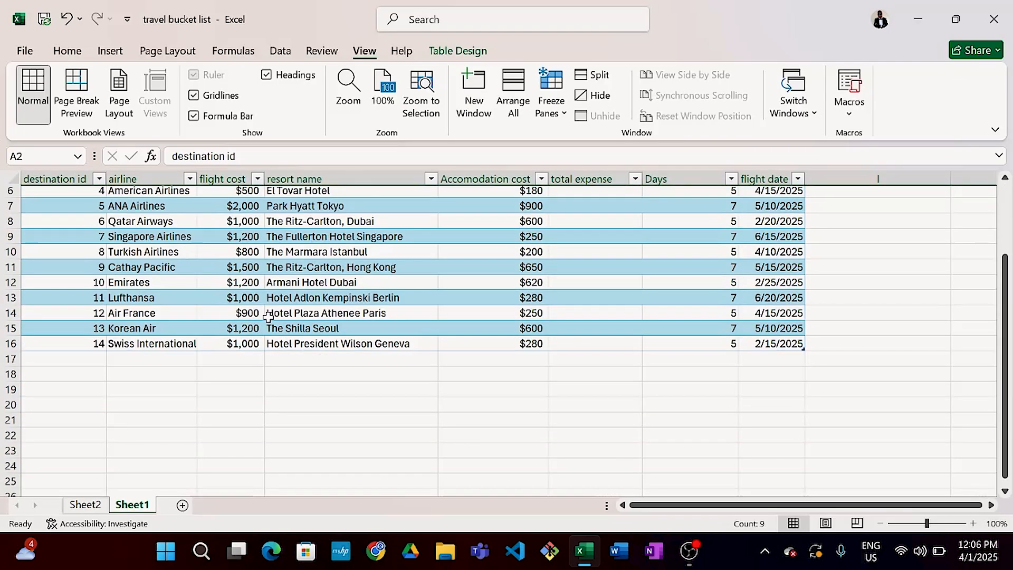
pyautogui.scroll(1, 270, 315)
pyautogui.scroll(3, 272, 333)
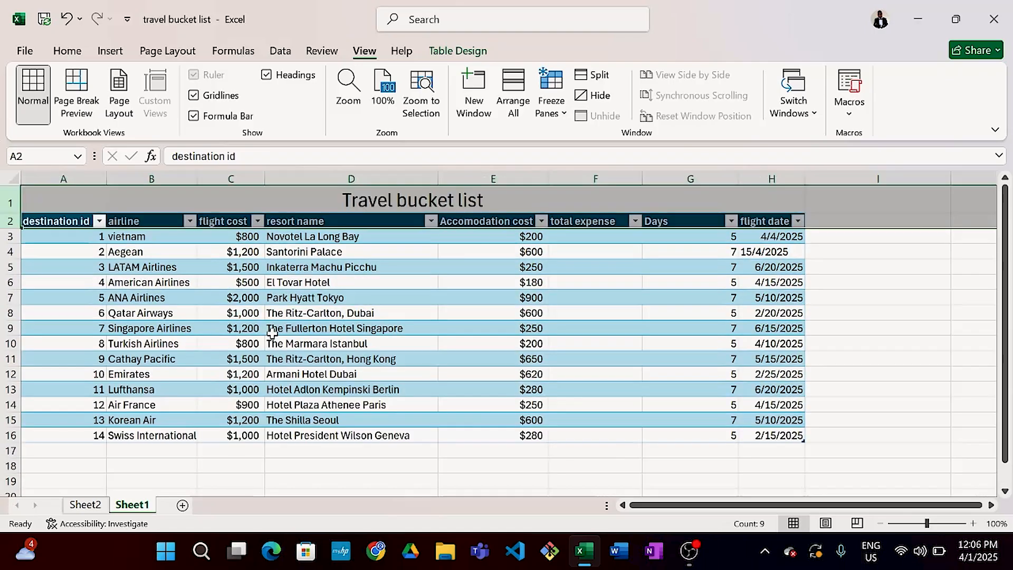
pyautogui.click(267, 330)
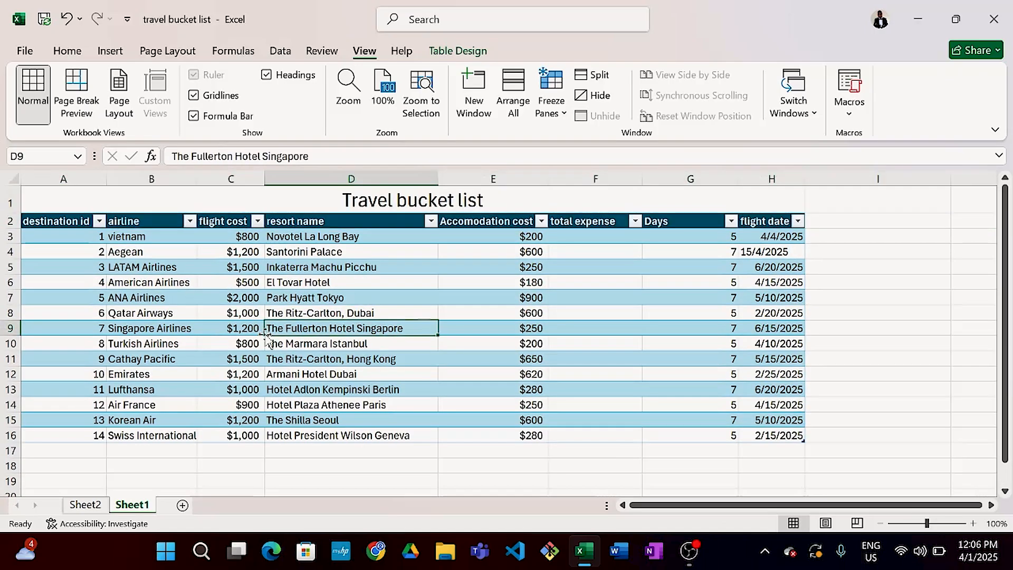
pyautogui.click(446, 372)
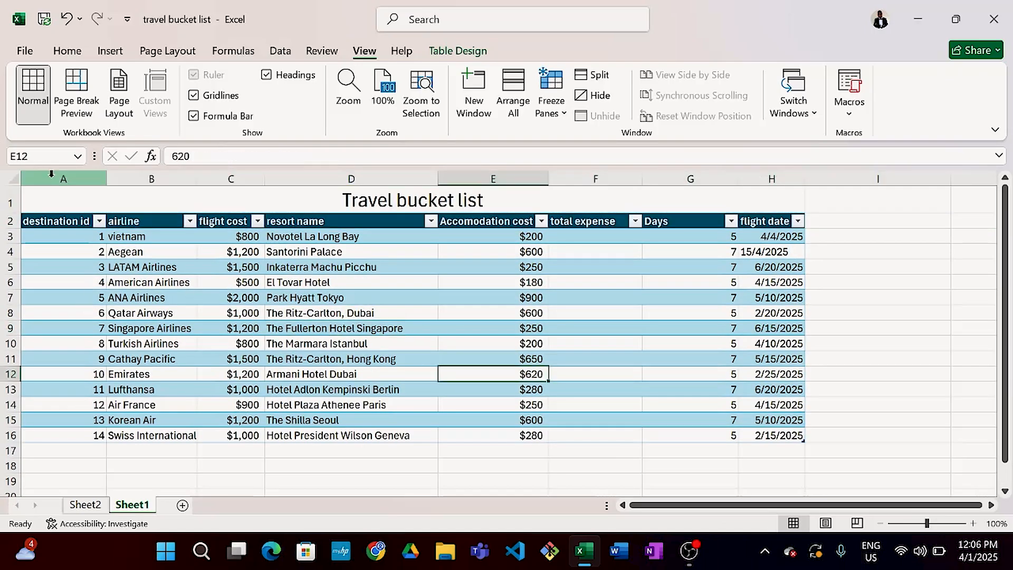
# Check whether the destination id column stays in view while moving along row 7 past the table and back
pyautogui.click(82, 178)
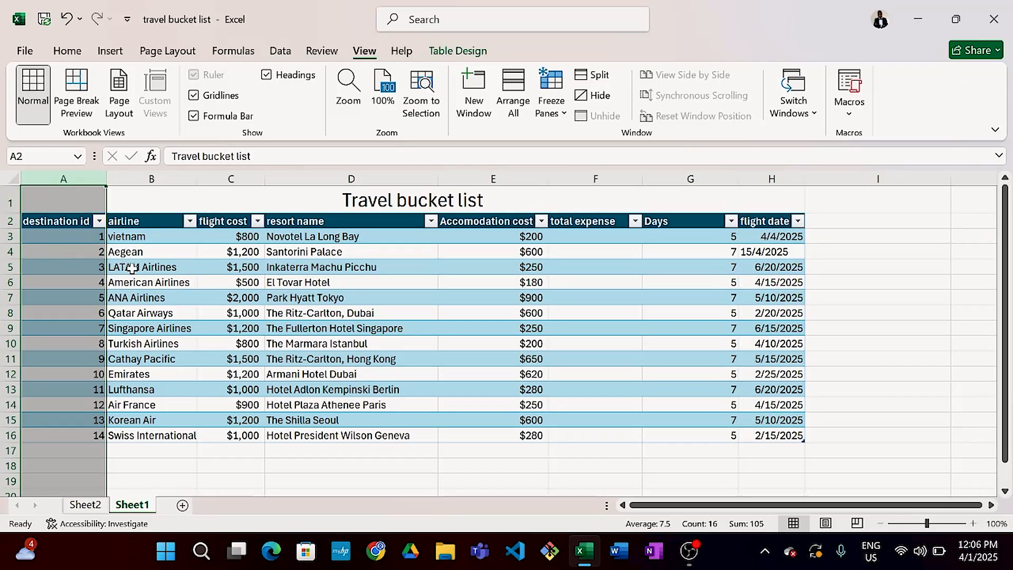
pyautogui.click(188, 293)
pyautogui.press('Right')
pyautogui.press('Right')
pyautogui.press('Right')
pyautogui.press('Right')
pyautogui.press('Right')
pyautogui.press('Right')
pyautogui.press('Right')
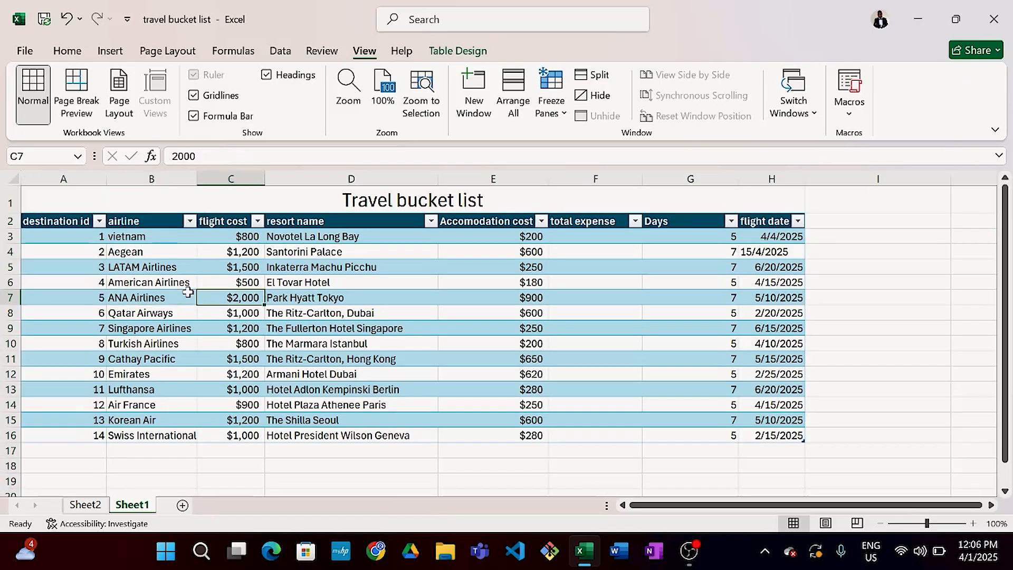
pyautogui.press('Right')
pyautogui.press('Right')
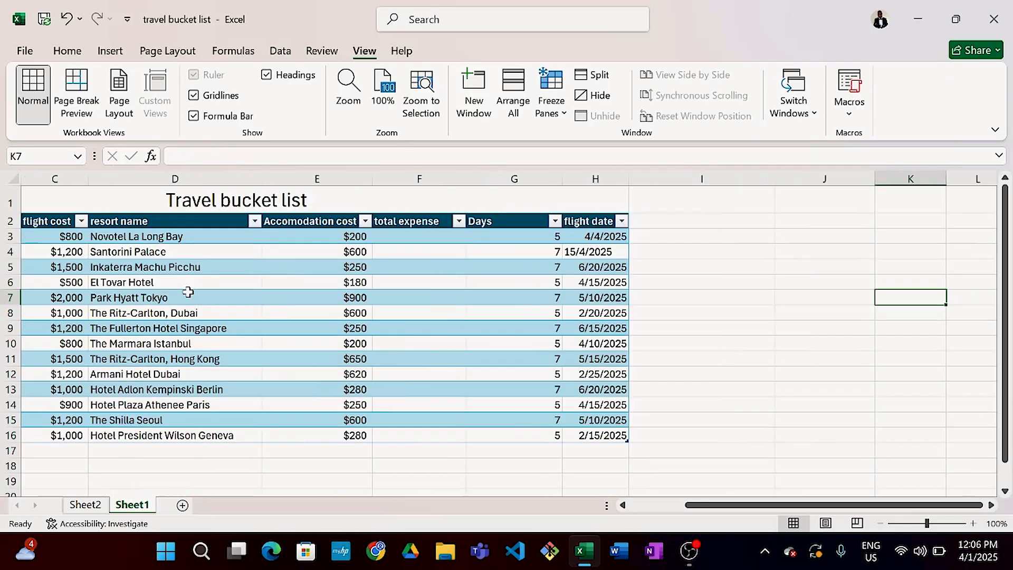
pyautogui.press('Left')
pyautogui.press('Left')
pyautogui.press('Left')
pyautogui.press('Left')
pyautogui.press('Left')
pyautogui.press('Left')
pyautogui.press('Left')
pyautogui.press('Left')
pyautogui.press('Left')
pyautogui.press('Left')
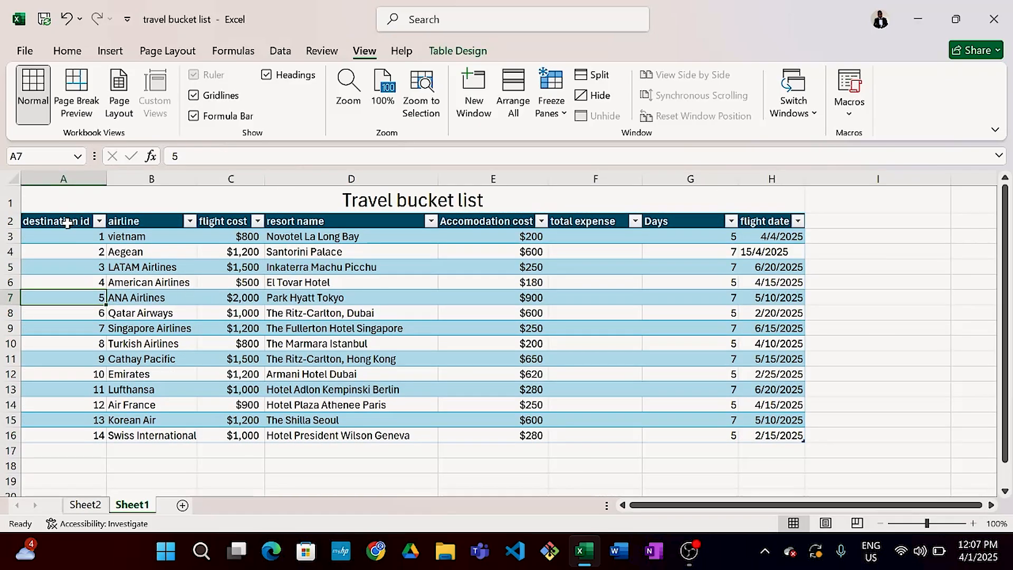
# Freeze the first column so the destination id values stay in view during sideways movement
pyautogui.click(177, 172)
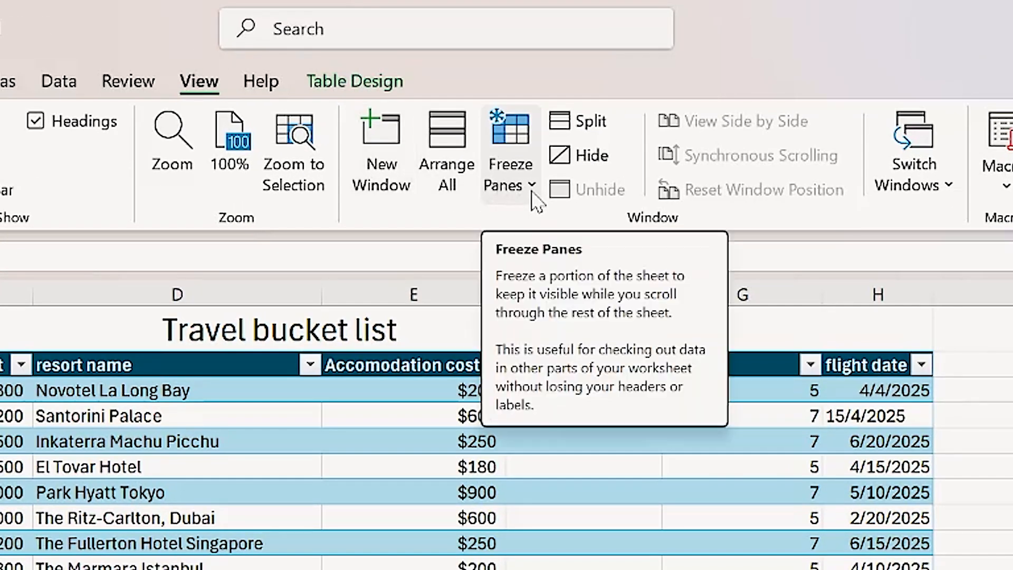
pyautogui.click(534, 199)
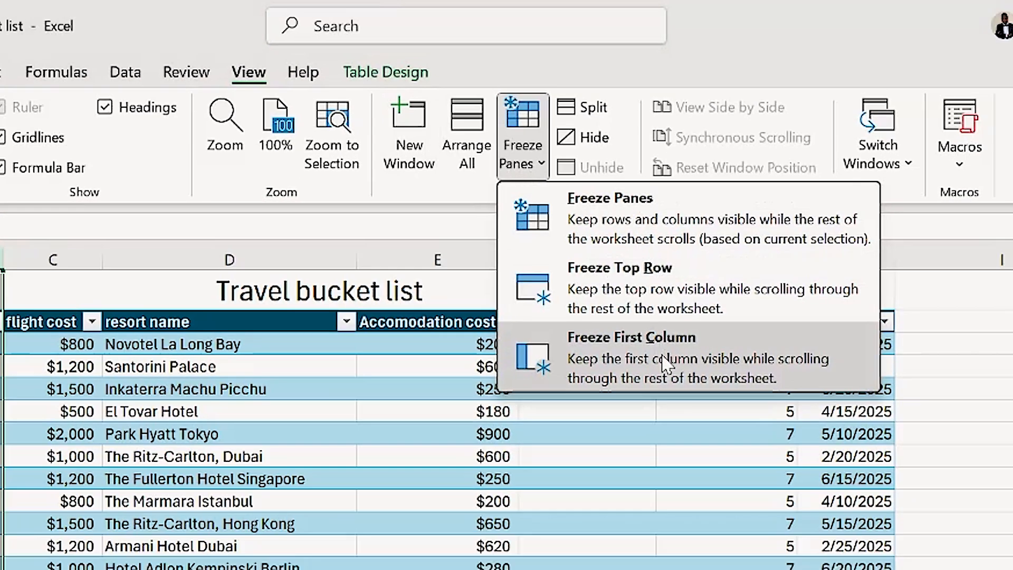
pyautogui.click(671, 414)
pyautogui.click(248, 543)
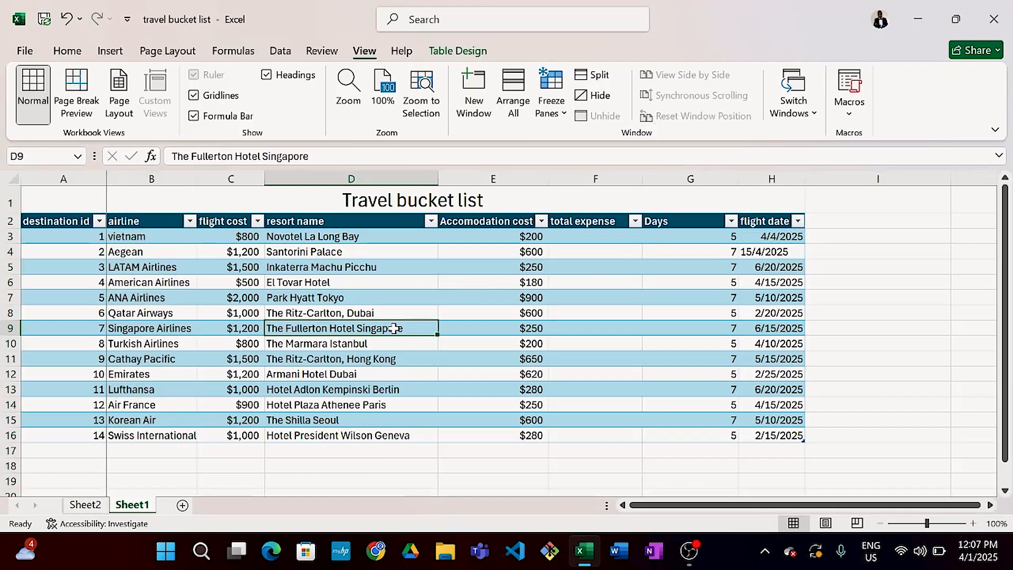
# Test the frozen first column by moving along row 6 from the airline column to column Q and back to column A
pyautogui.click(151, 284)
pyautogui.press('Right')
pyautogui.press('Right')
pyautogui.press('Right')
pyautogui.press('Right')
pyautogui.press('Right')
pyautogui.press('Right')
pyautogui.press('Right')
pyautogui.press('Right')
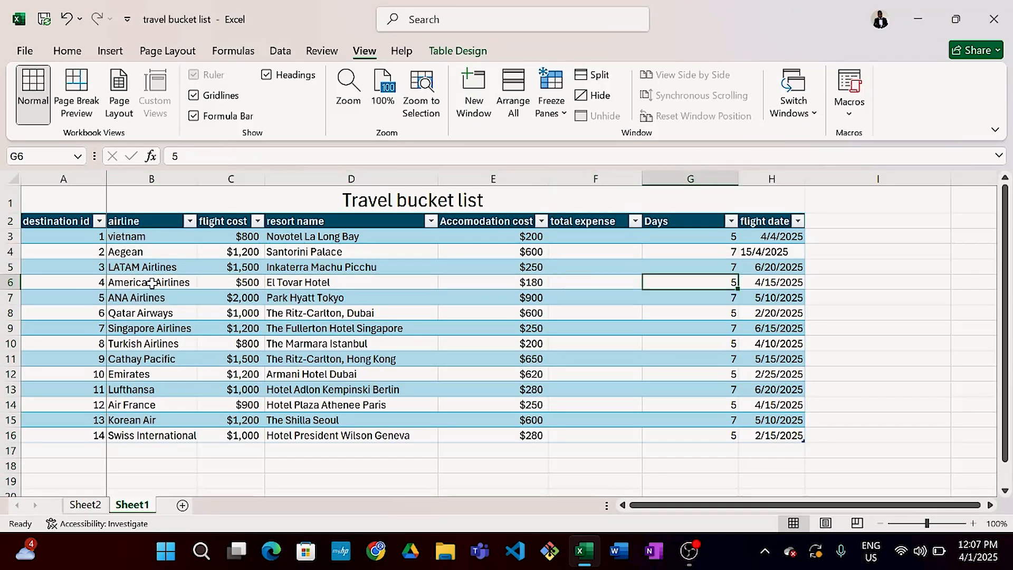
pyautogui.press('Right')
pyautogui.press('Right')
pyautogui.press('Right')
pyautogui.press('Right')
pyautogui.press('Right')
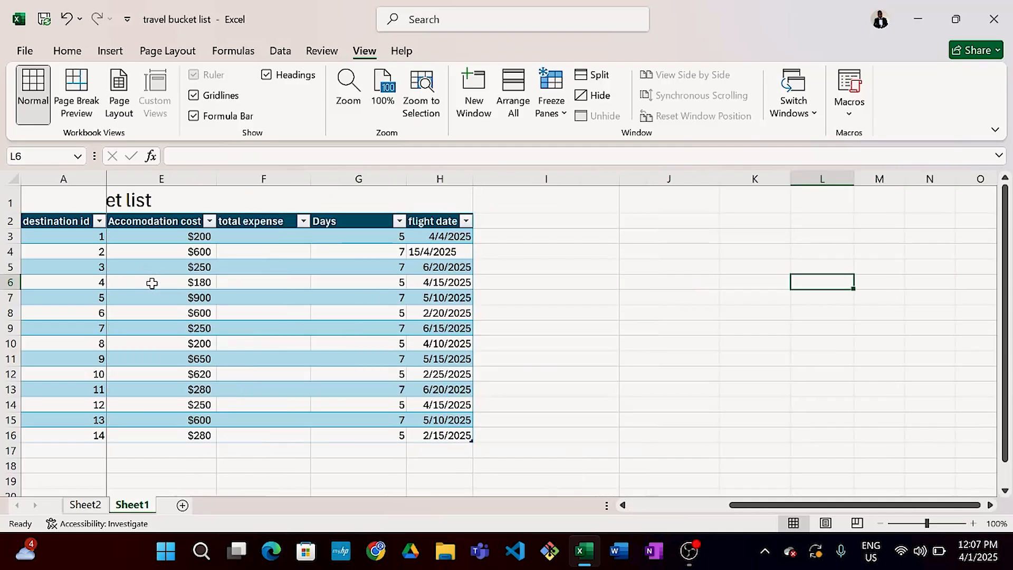
pyautogui.press('Right')
pyautogui.press('Right')
pyautogui.press('Right')
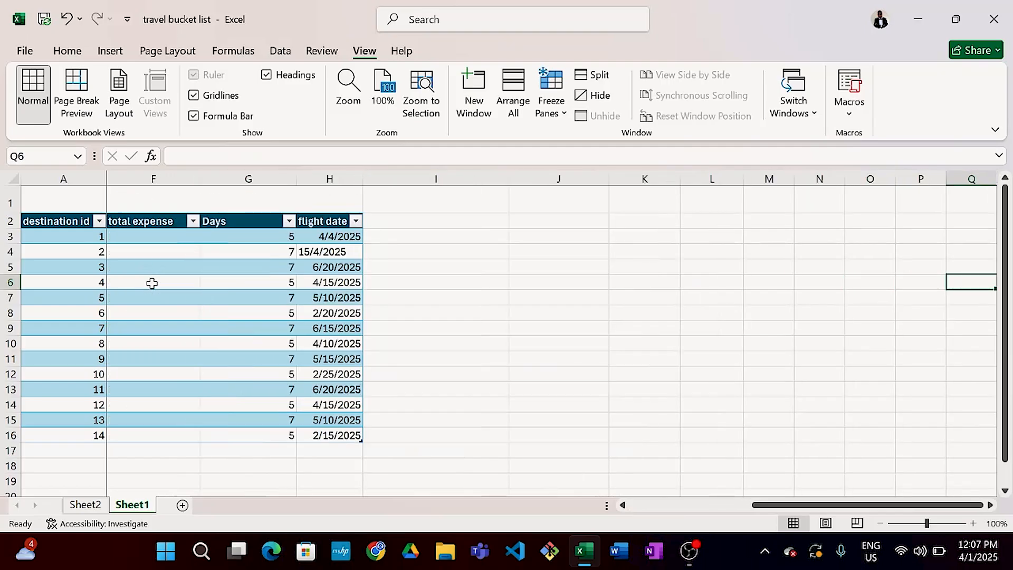
pyautogui.press('Left')
pyautogui.press('Left')
pyautogui.press('Left')
pyautogui.press('Left')
pyautogui.press('Left')
pyautogui.press('Left')
pyautogui.press('Left')
pyautogui.press('Left')
pyautogui.press('Left')
pyautogui.press('Left')
pyautogui.press('Left')
pyautogui.press('Left')
pyautogui.press('Left')
pyautogui.press('Left')
pyautogui.press('Left')
pyautogui.press('Left')
pyautogui.press('Left')
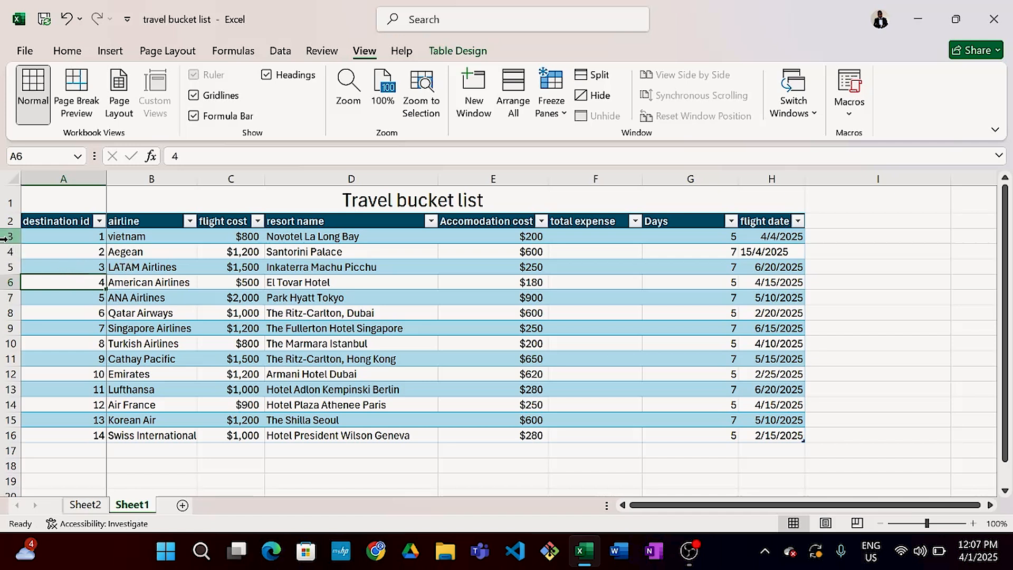
# Freeze the sheet's top row with the Travel bucket list title instead of the first column, and check it against the rows below
pyautogui.moveTo(5, 237)
pyautogui.mouseDown()
pyautogui.moveTo(4, 260)
pyautogui.moveTo(3, 237)
pyautogui.moveTo(2, 246)
pyautogui.mouseUp()
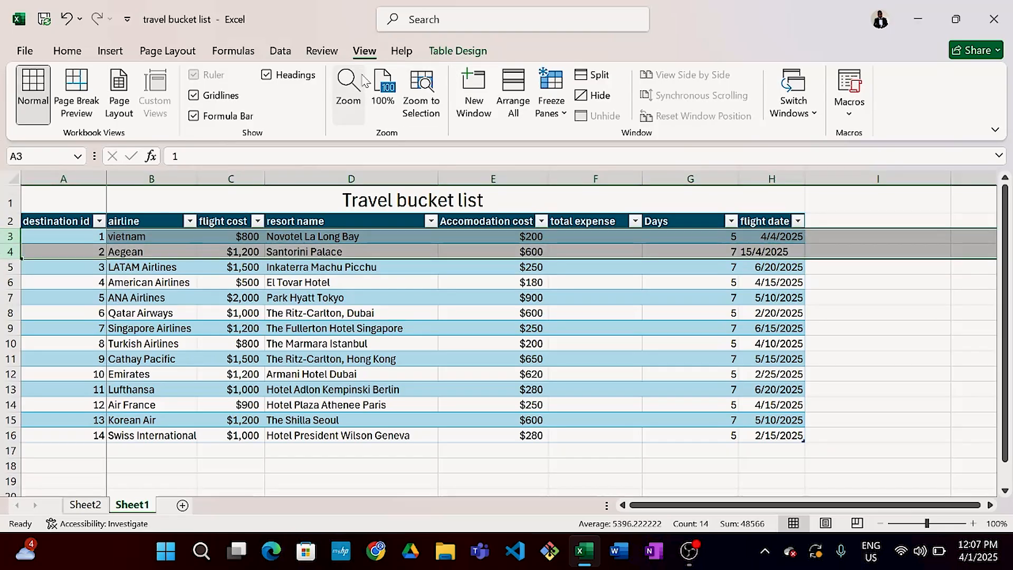
pyautogui.click(553, 108)
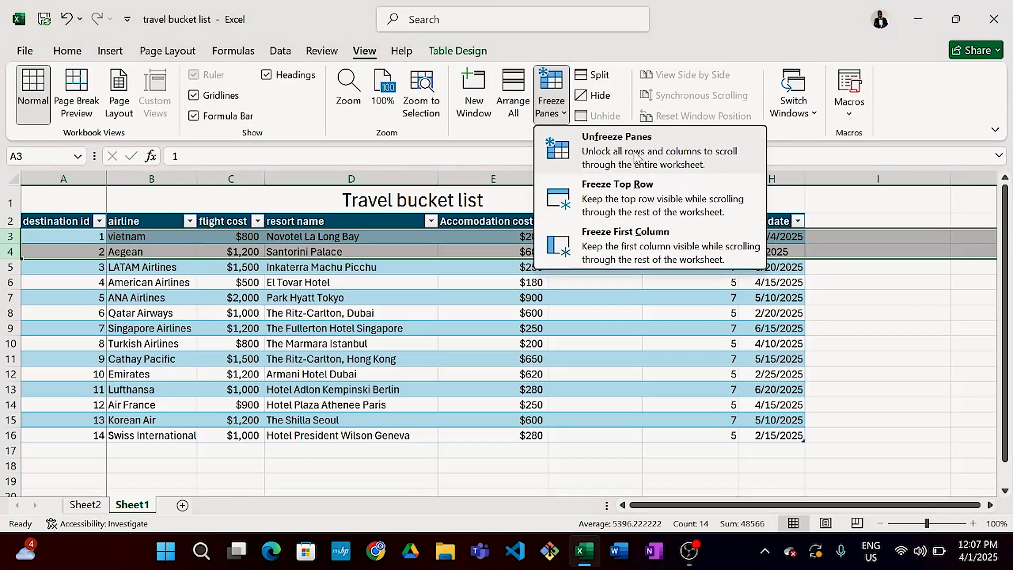
pyautogui.click(613, 198)
pyautogui.click(293, 284)
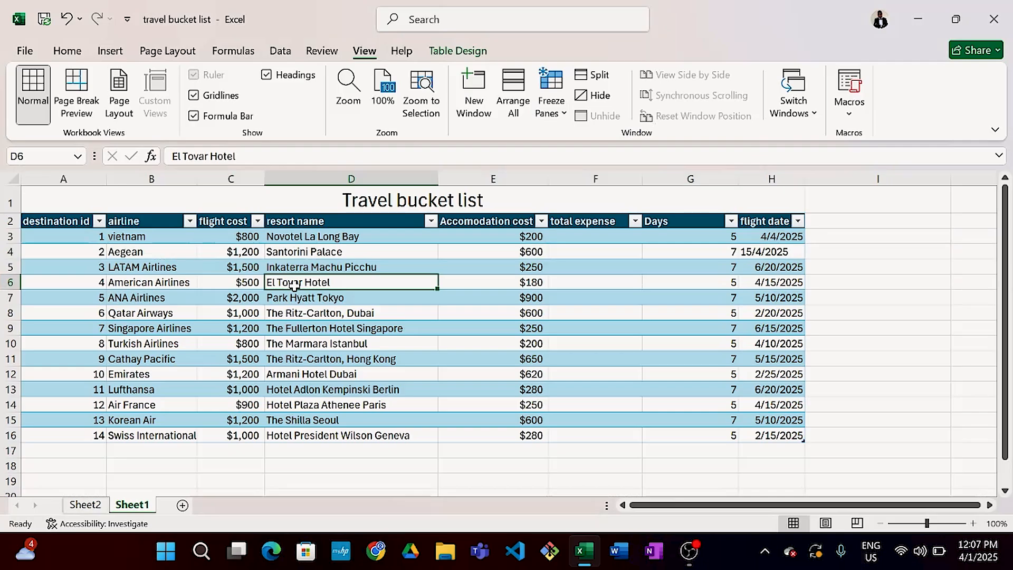
pyautogui.scroll(-2, 356, 348)
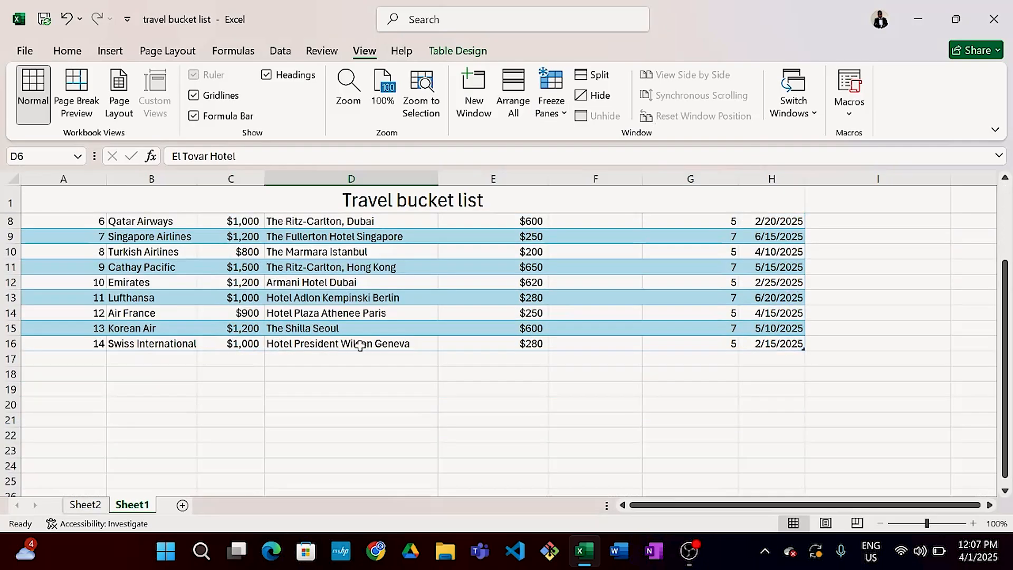
pyautogui.scroll(2, 357, 348)
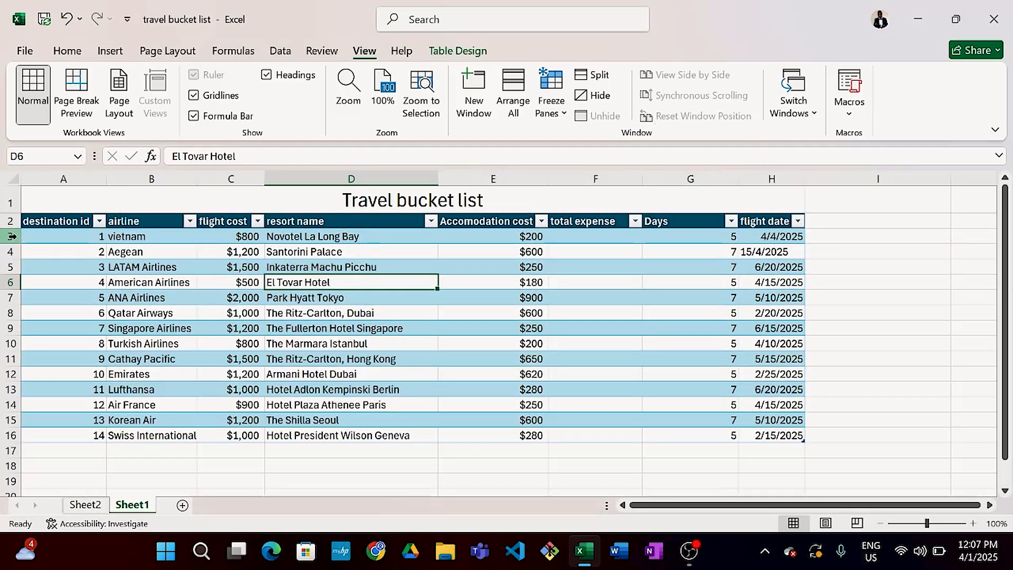
# Unfreeze the panes so that all rows and columns of the sheet scroll freely
pyautogui.moveTo(10, 236); pyautogui.dragTo(10, 251)
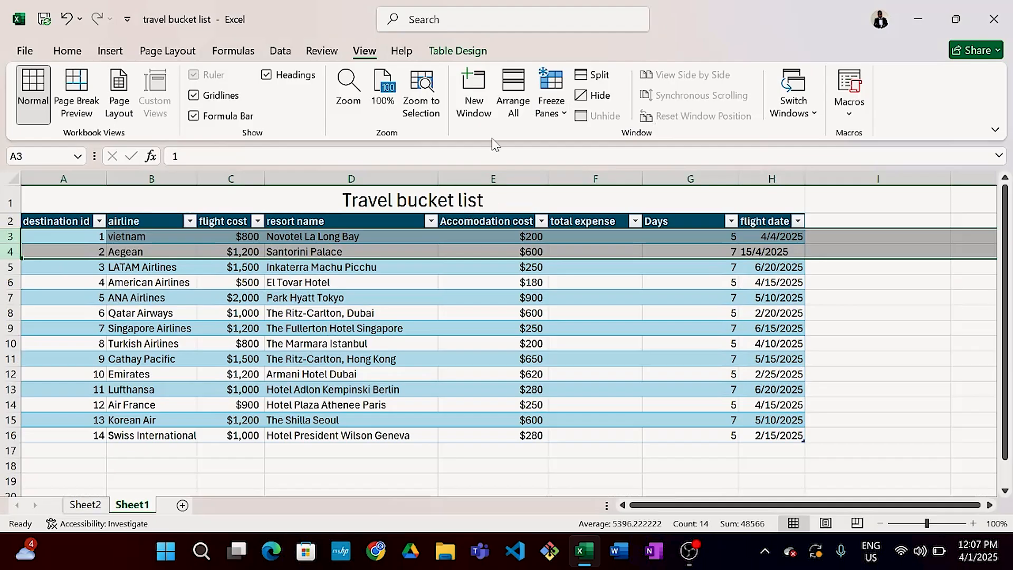
pyautogui.click(560, 117)
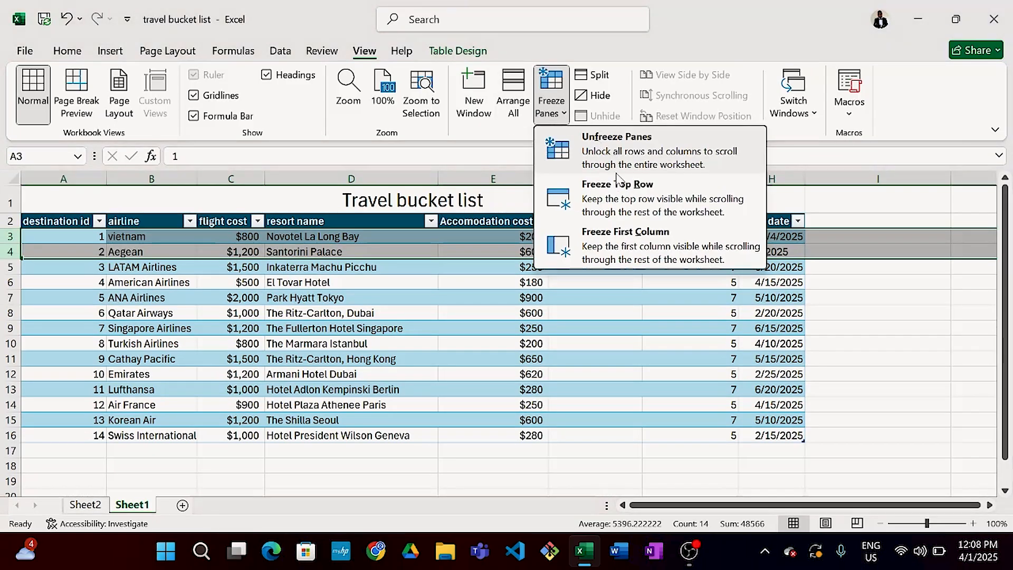
pyautogui.click(631, 150)
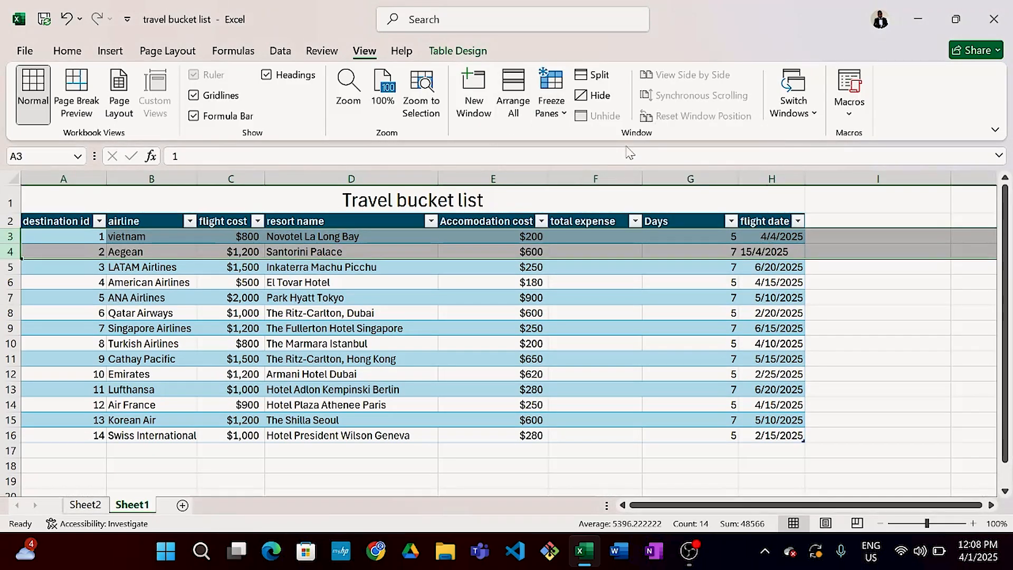
pyautogui.click(493, 279)
pyautogui.moveTo(5, 236); pyautogui.dragTo(2, 245)
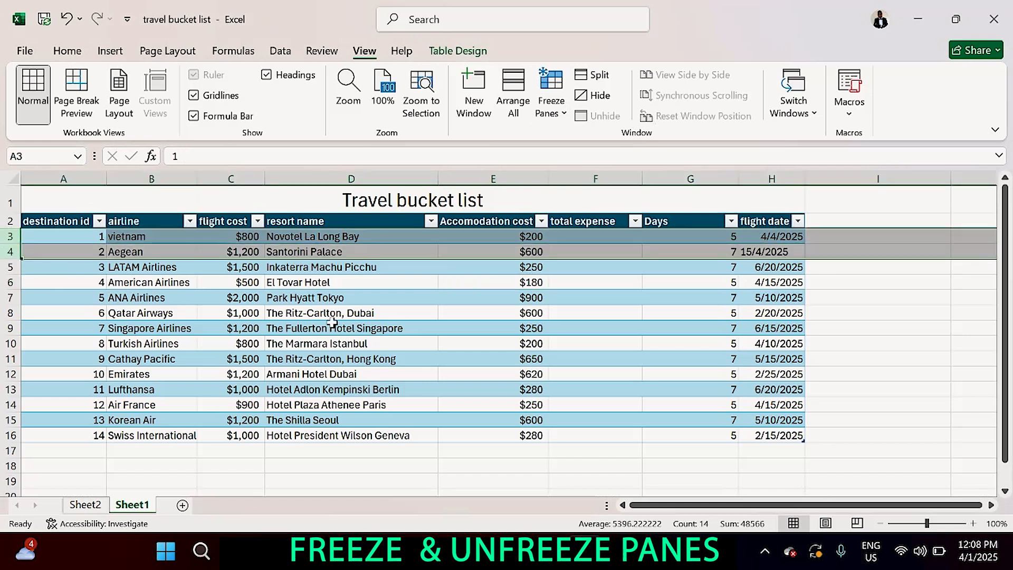
pyautogui.click(395, 374)
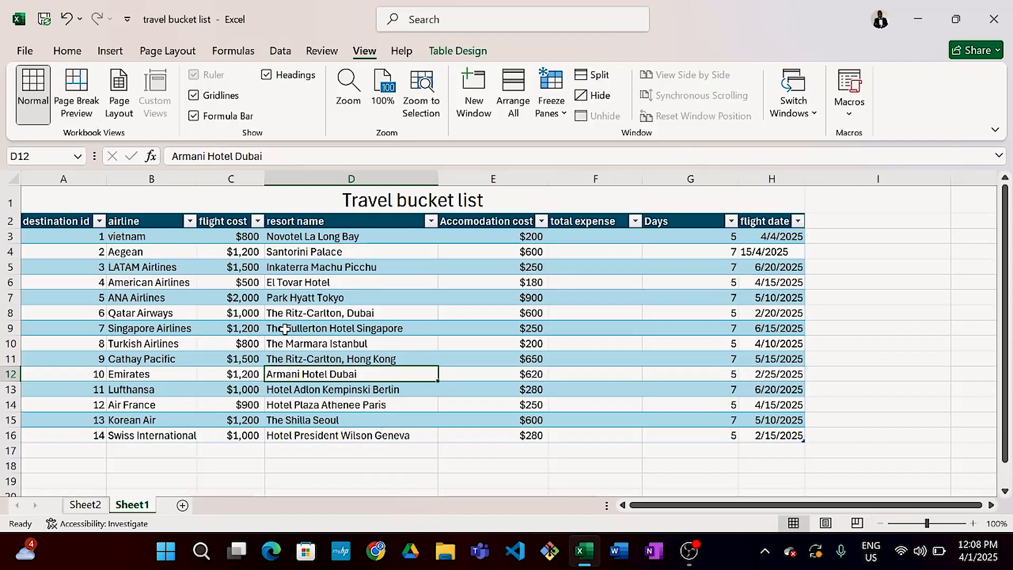
pyautogui.click(396, 323)
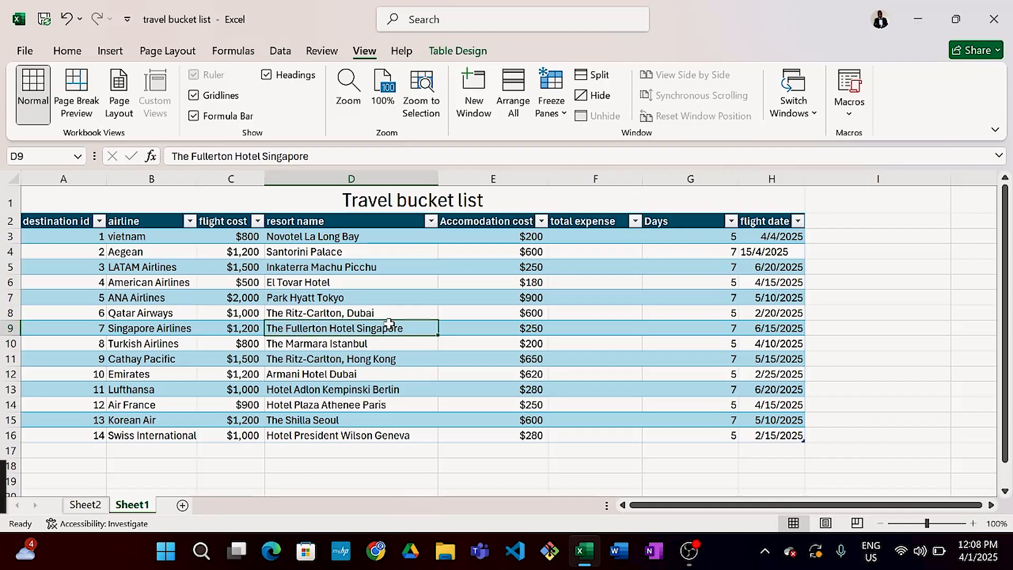
pyautogui.hotkey('ctrl', 'c')
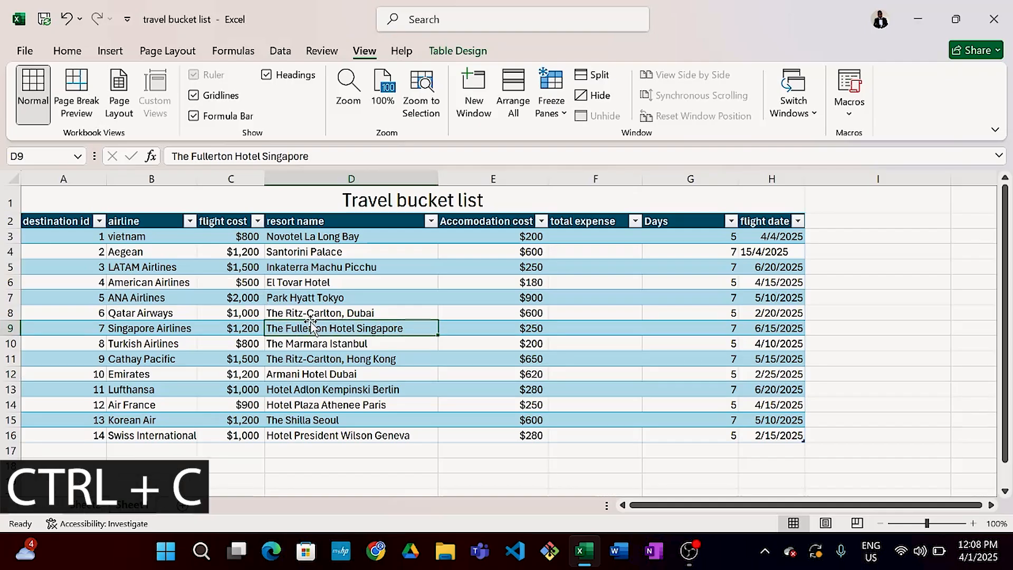
pyautogui.hotkey('ctrl', 'x')
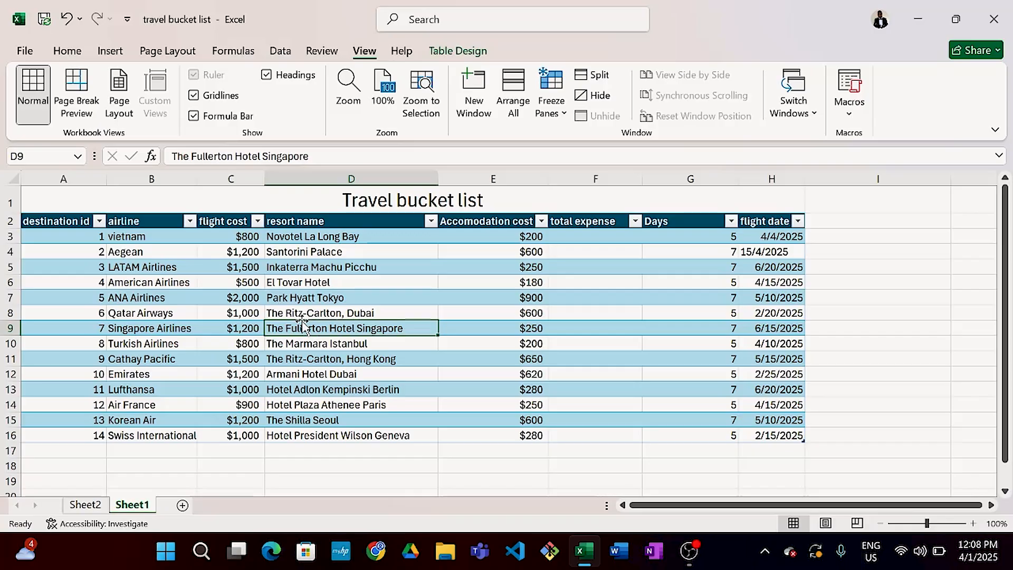
pyautogui.hotkey('ctrl', 'v')
pyautogui.click(108, 52)
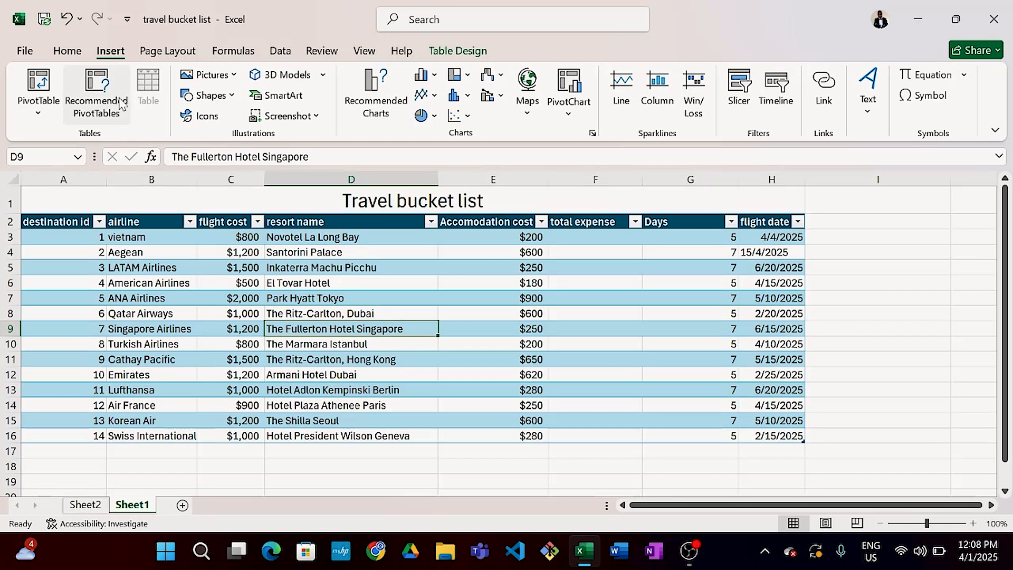
pyautogui.hotkey('ctrl', 't')
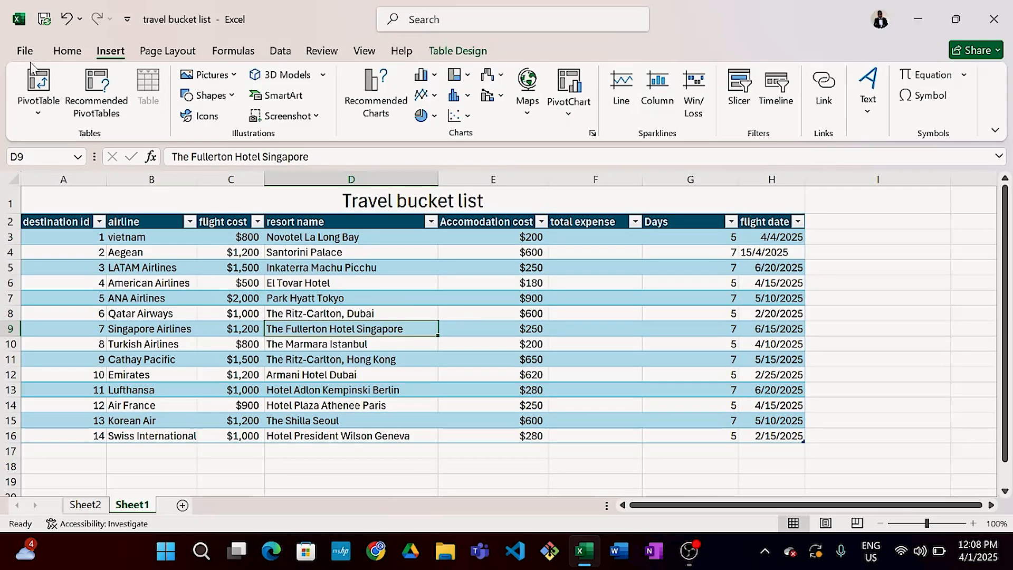
pyautogui.click(503, 359)
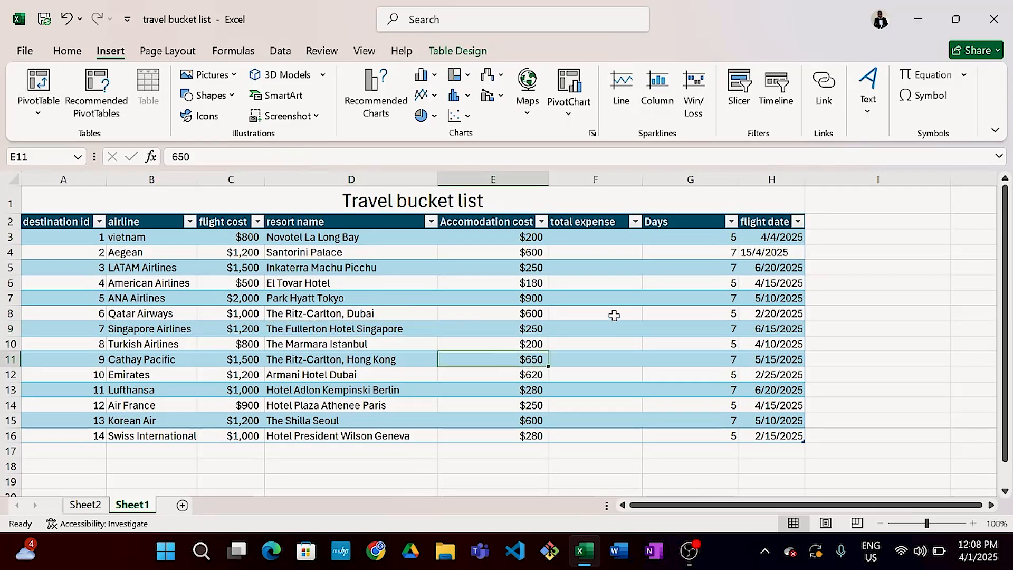
pyautogui.click(67, 50)
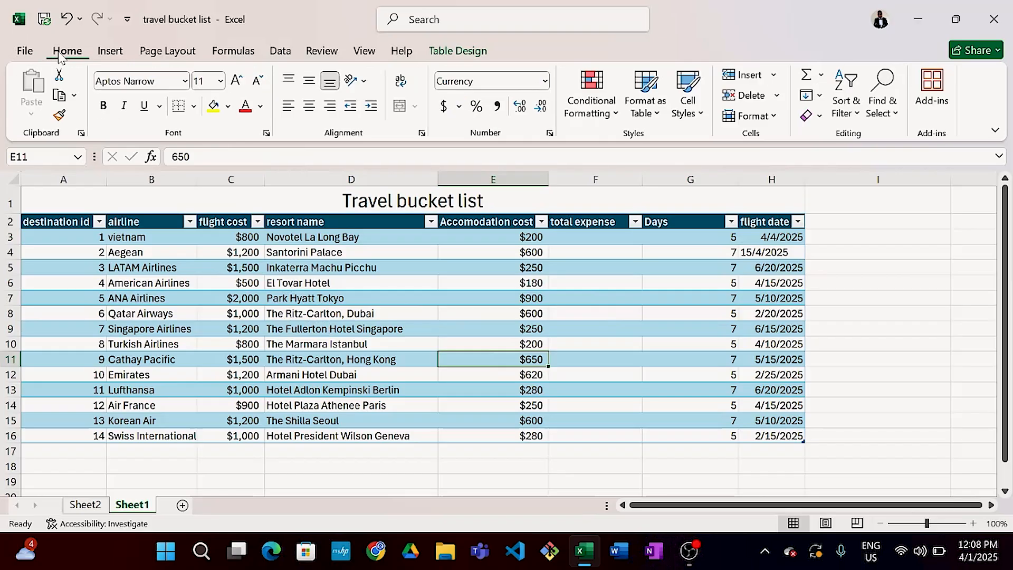
# Preview the travel bucket list for printing in portrait orientation and return the page to landscape orientation
pyautogui.click(29, 52)
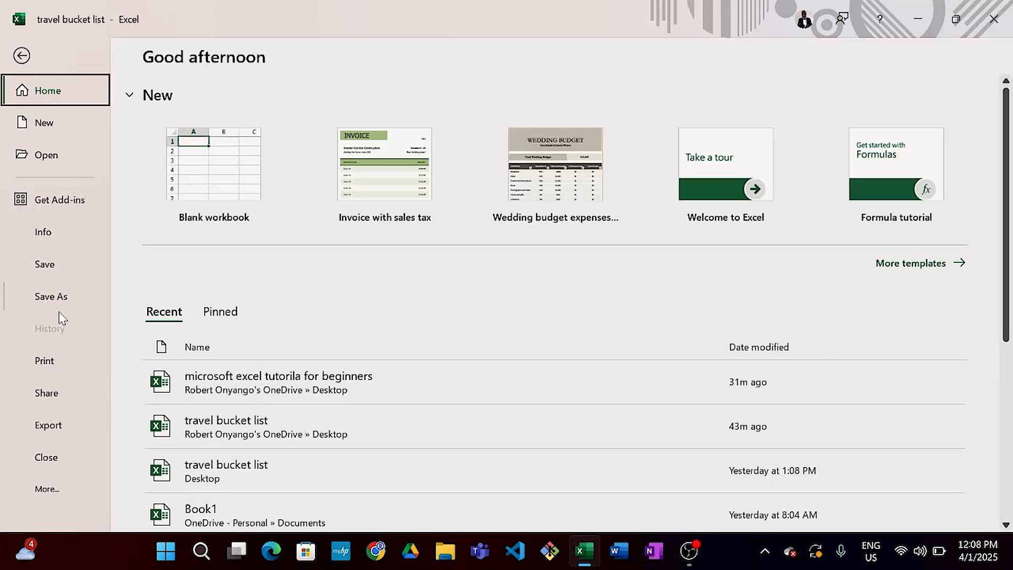
pyautogui.click(49, 364)
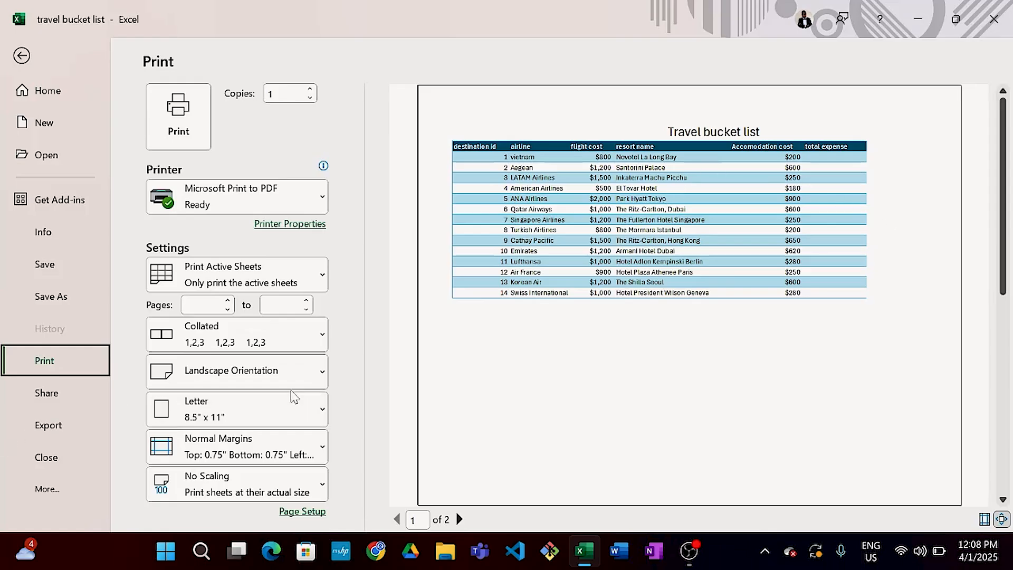
pyautogui.click(323, 376)
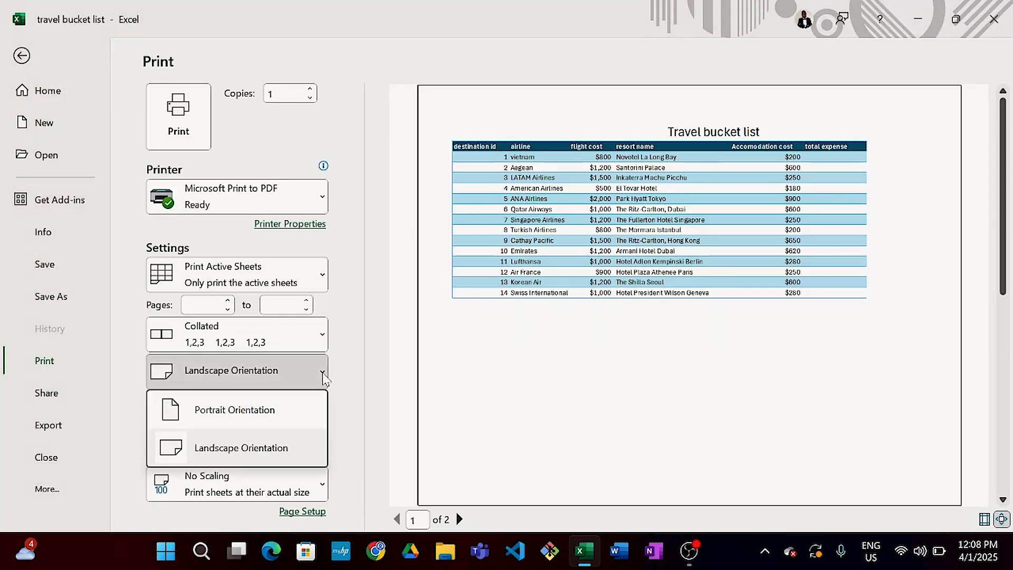
pyautogui.click(296, 411)
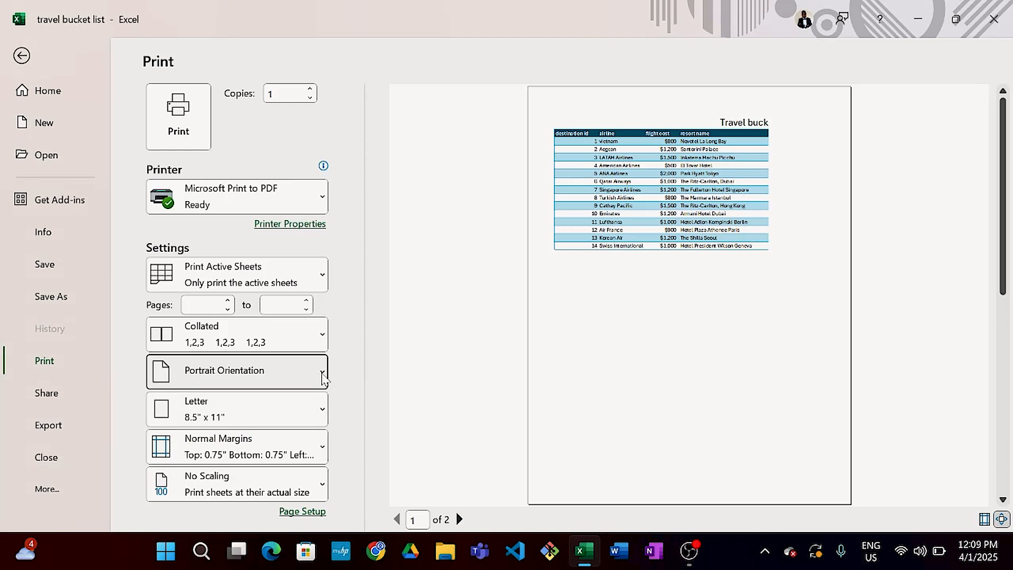
pyautogui.click(323, 375)
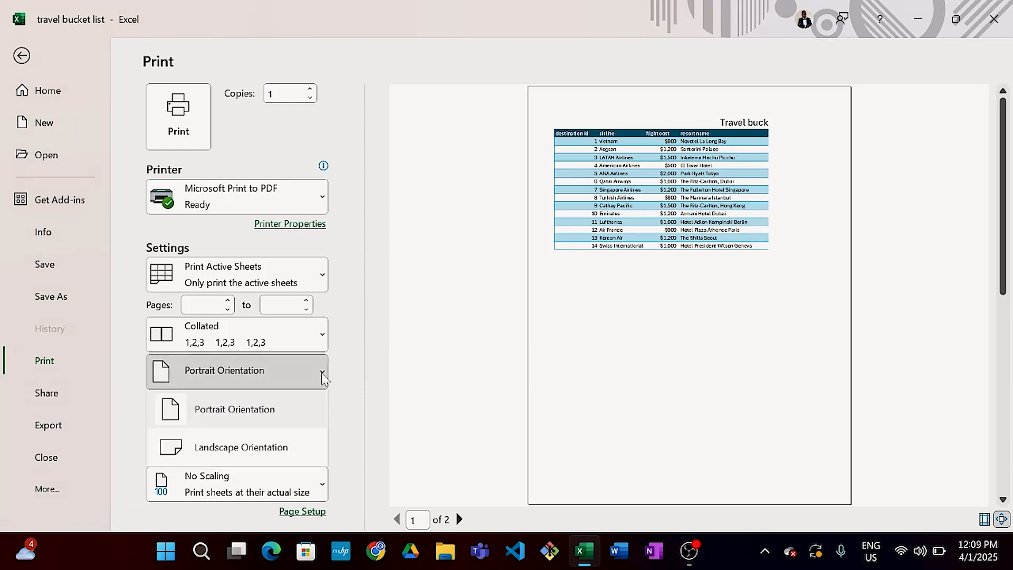
pyautogui.click(270, 448)
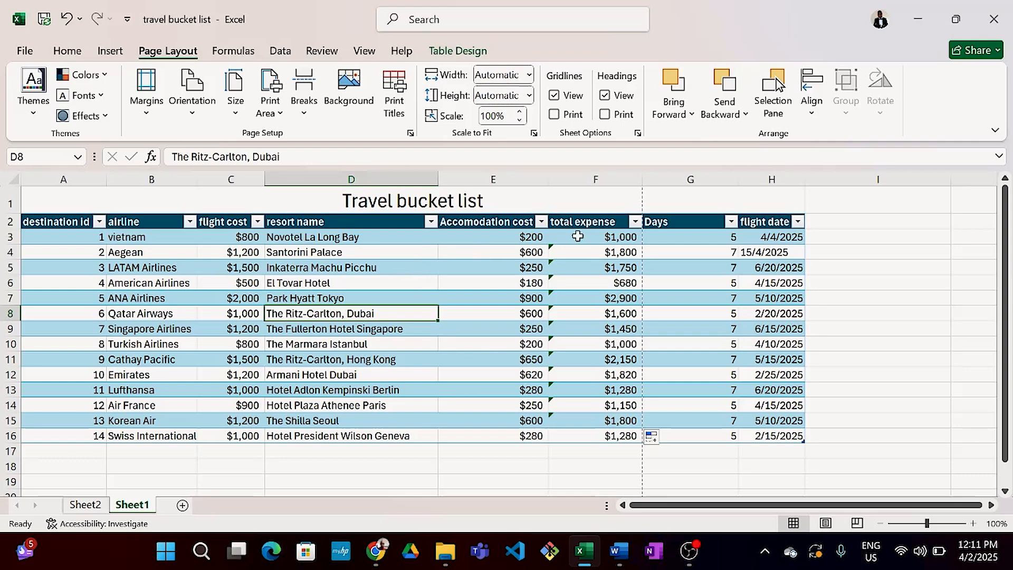
# Calculate the average of the total expense column in cell F17 with the formula =average(Table2[total expense])
pyautogui.scroll(-2, 597, 287)
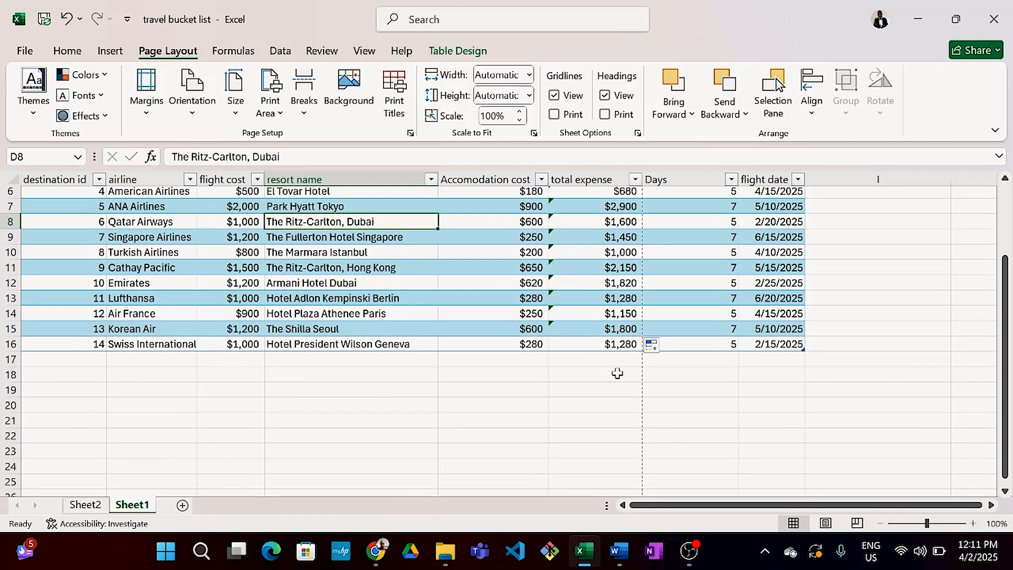
pyautogui.click(597, 360)
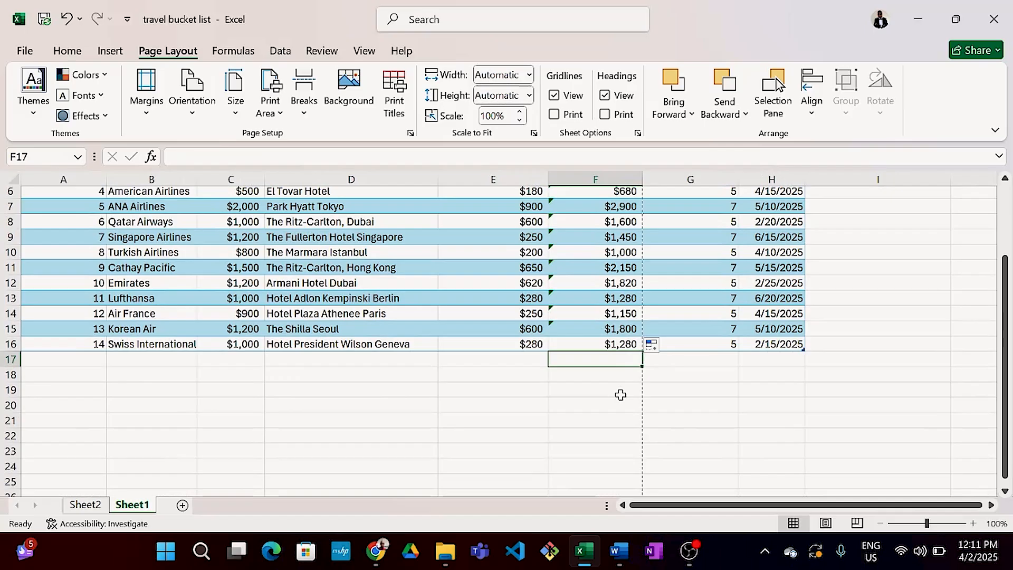
pyautogui.write('=')
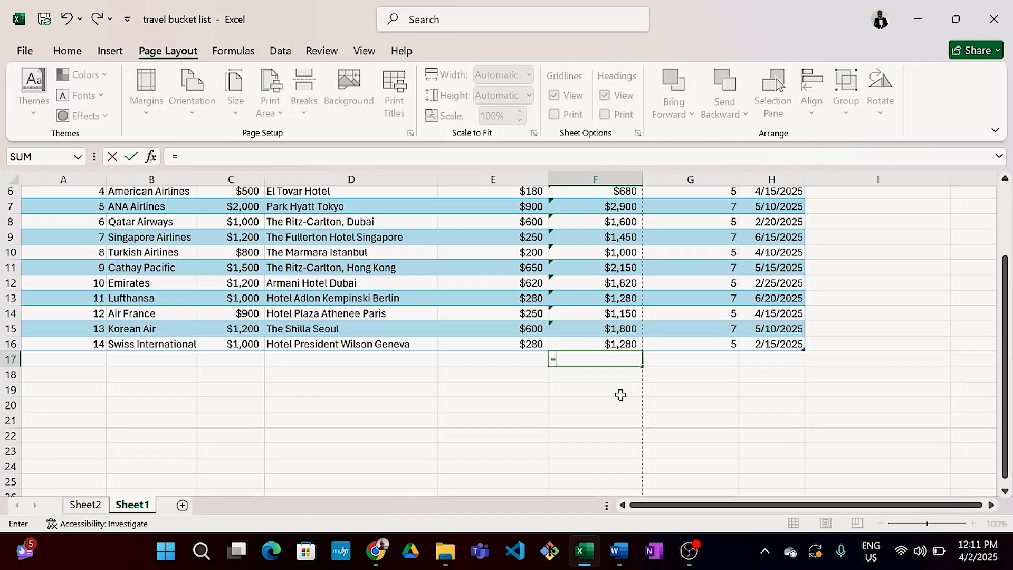
pyautogui.write('av')
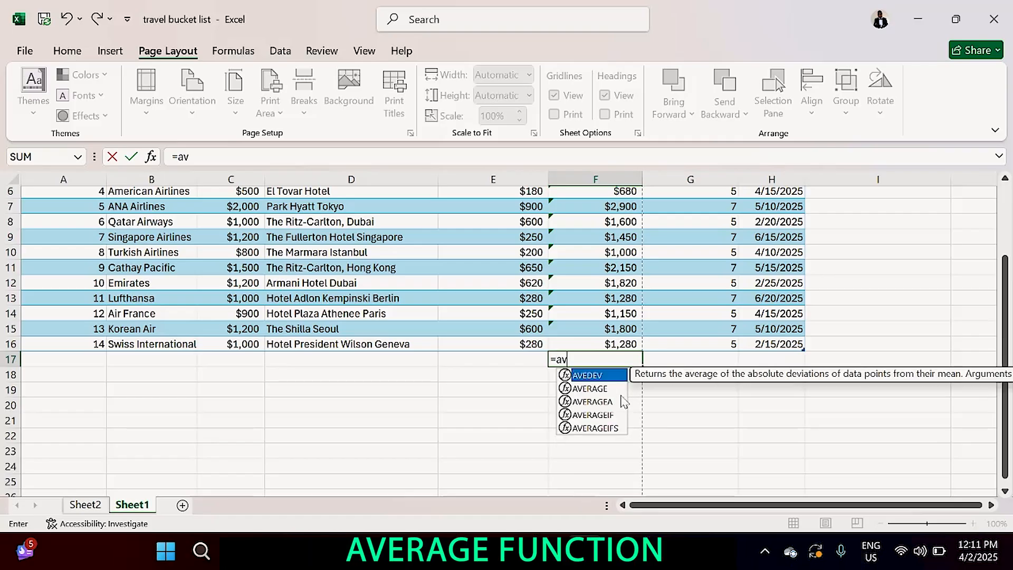
pyautogui.write('era')
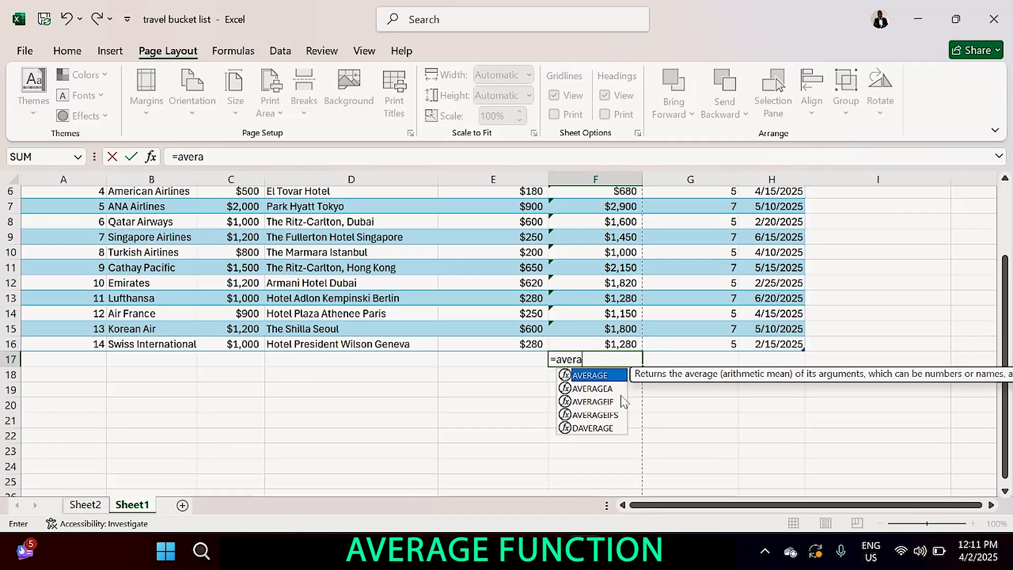
pyautogui.write('ge(')
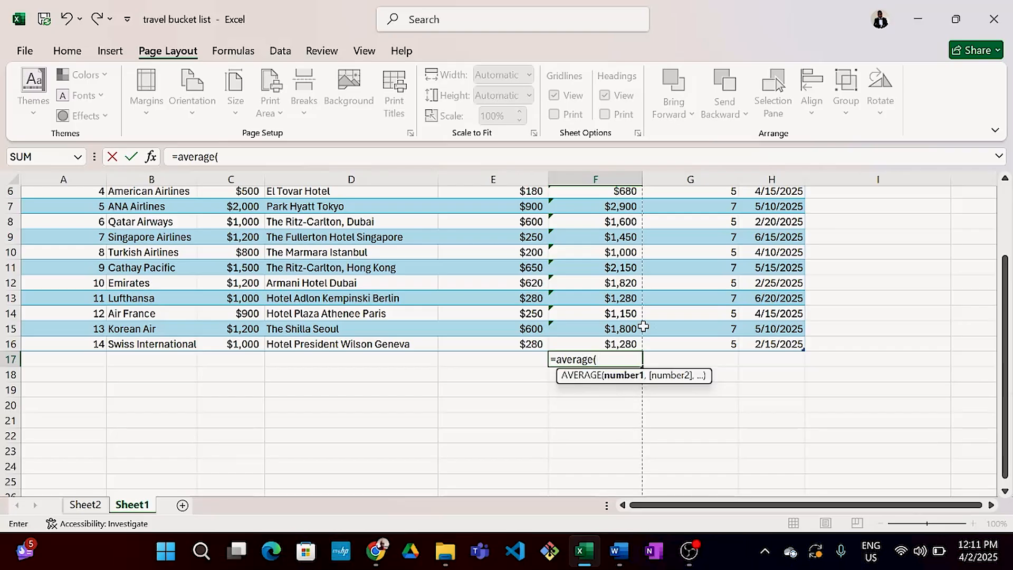
pyautogui.scroll(2, 615, 272)
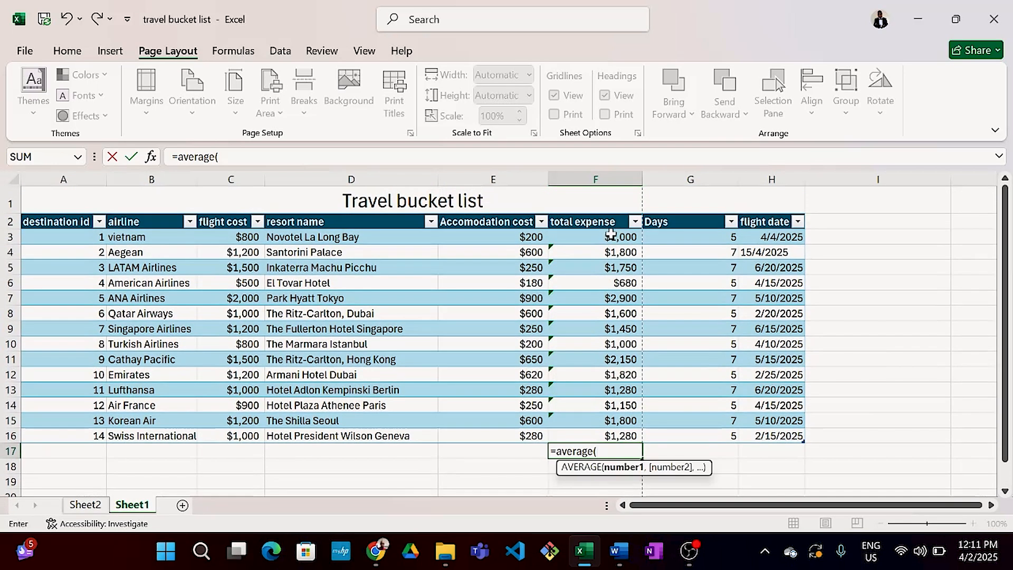
pyautogui.moveTo(611, 237); pyautogui.dragTo(622, 432)
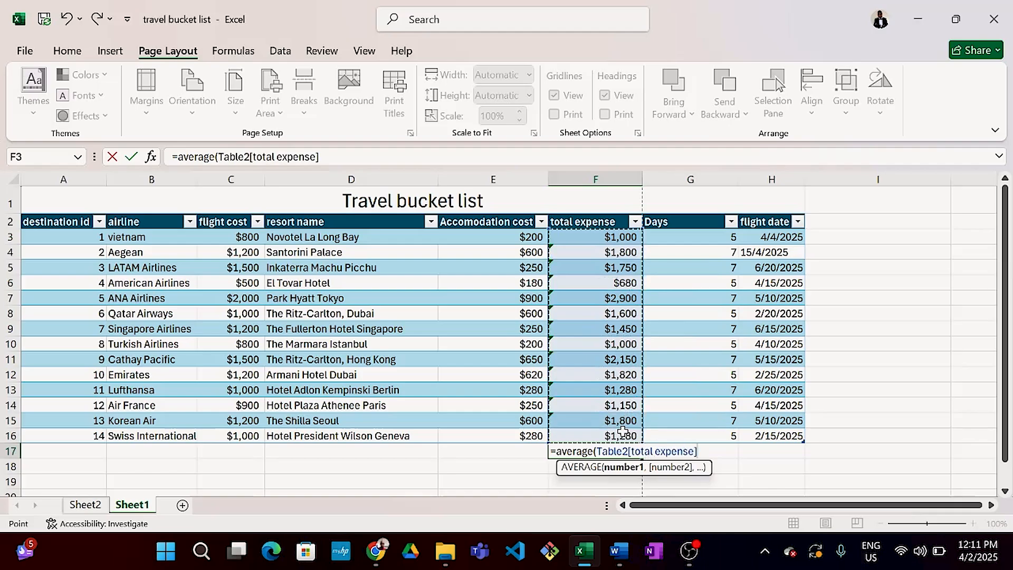
pyautogui.write(')')
pyautogui.press('Return')
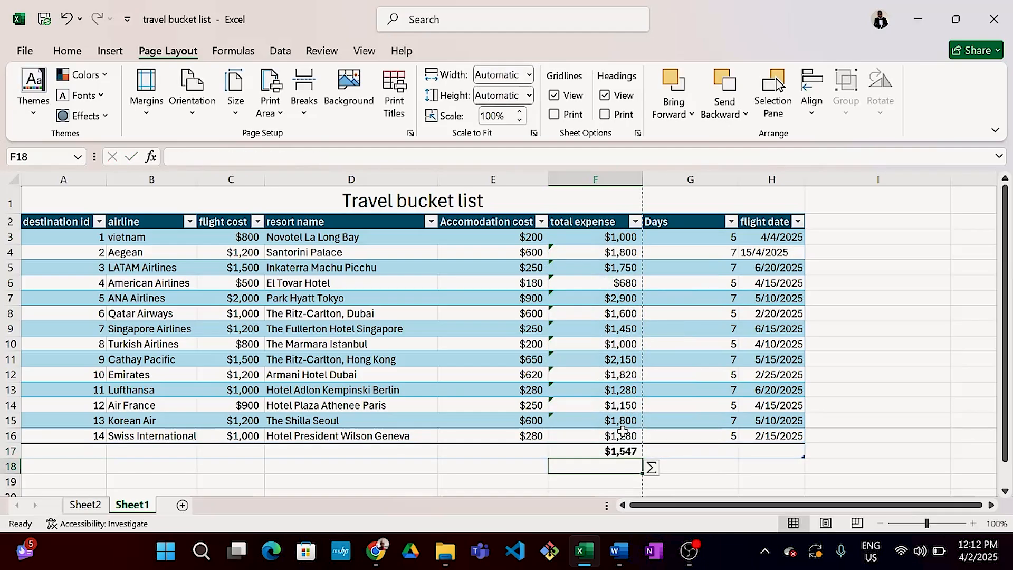